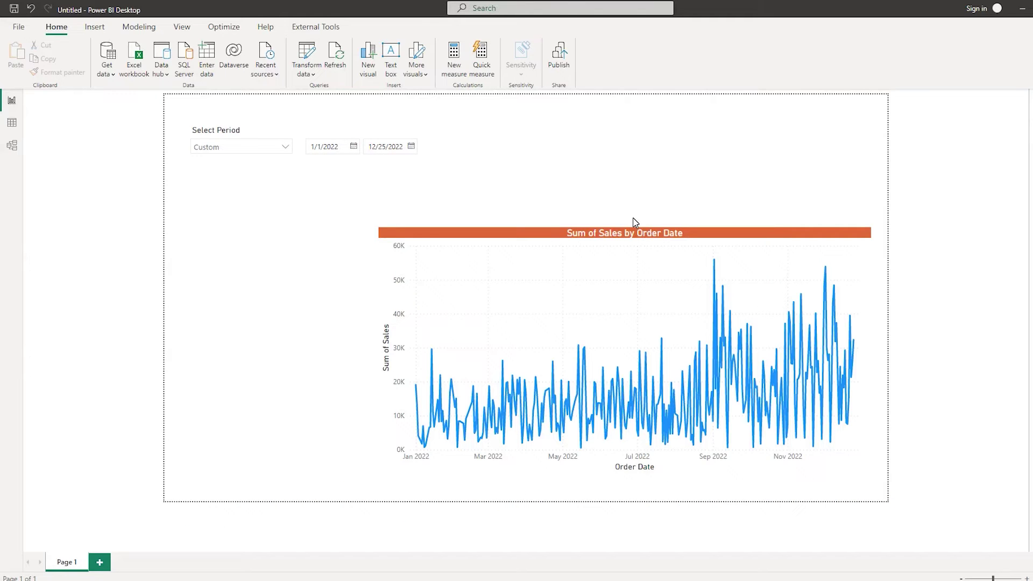
- Set the period slicer to MTD and inspect the first and last dates plotted on the sales line chart
click(283, 149)
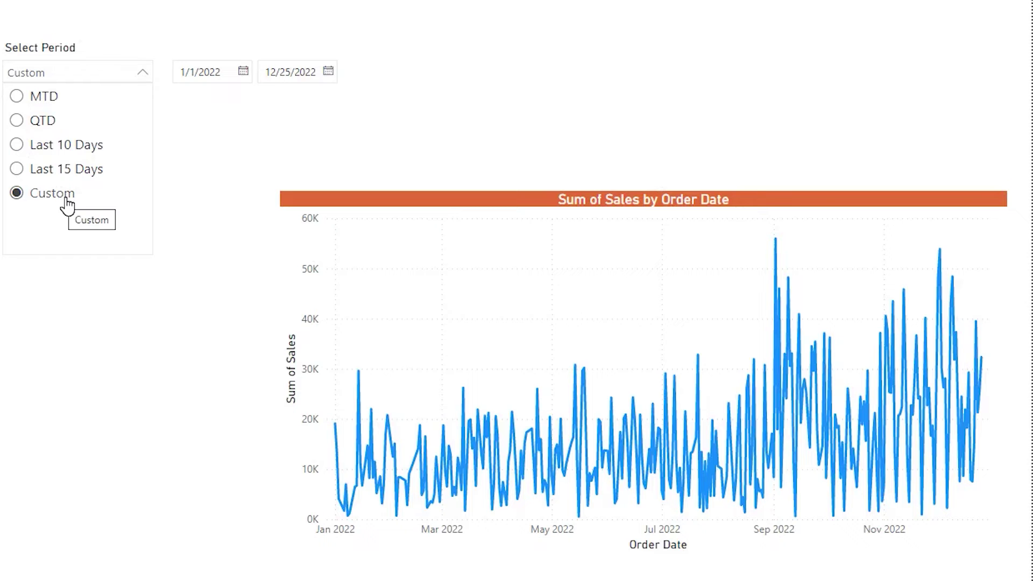
click(16, 96)
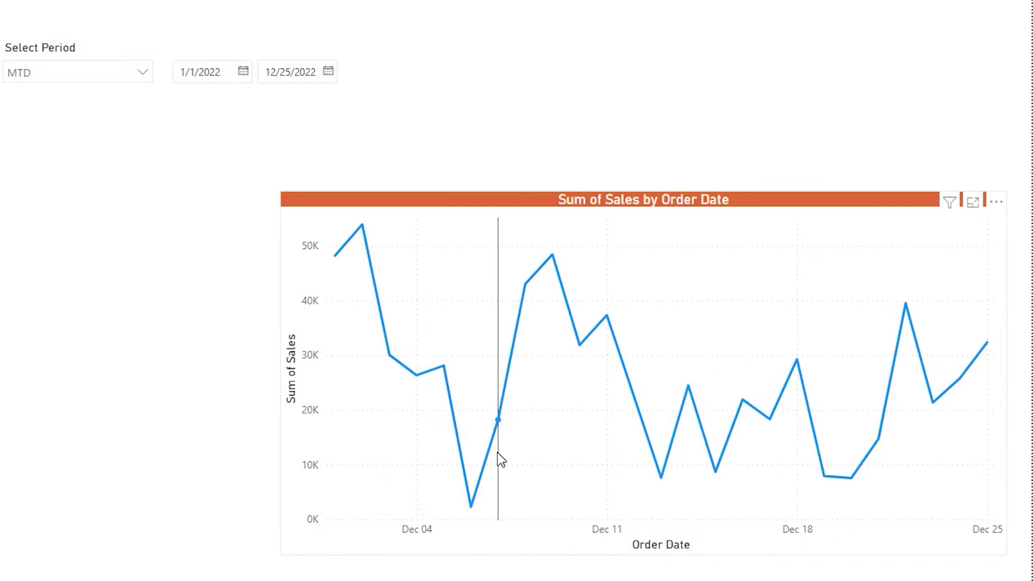
mouse_move(498, 431)
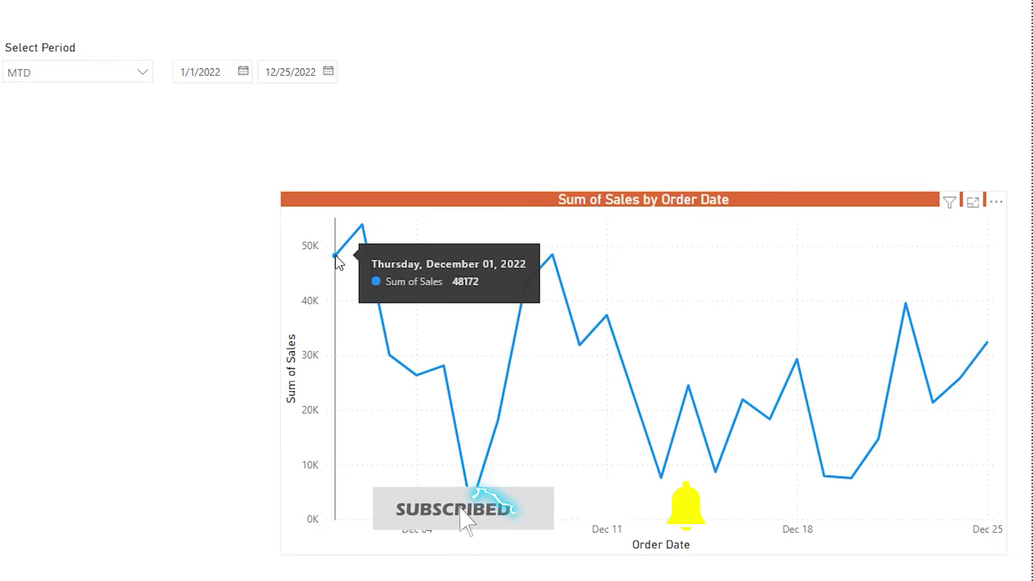
mouse_move(996, 342)
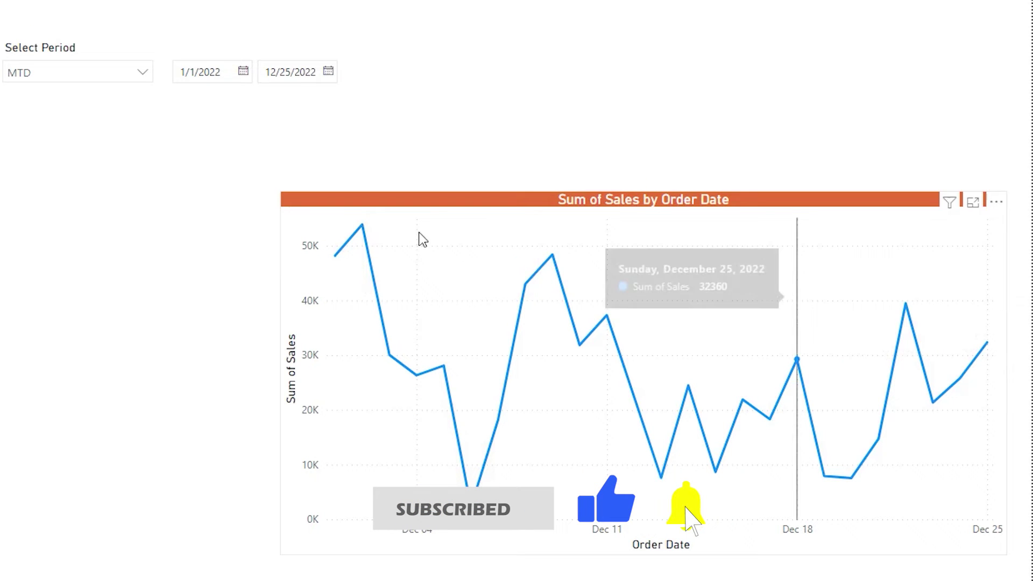
- Switch the period slicer to QTD and then to Last 10 Days, checking the plotted sales dates for each
click(132, 74)
click(46, 119)
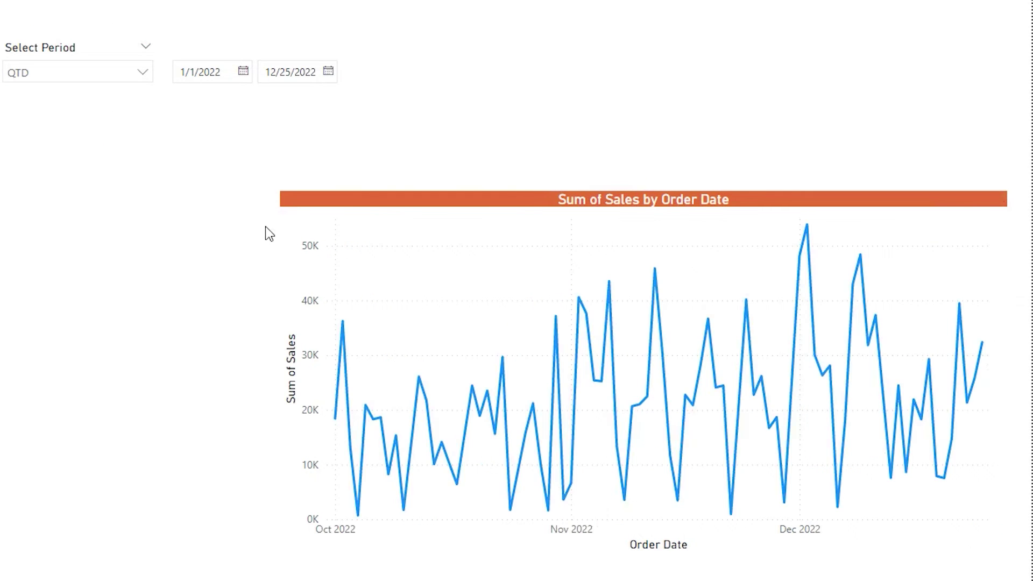
mouse_move(423, 467)
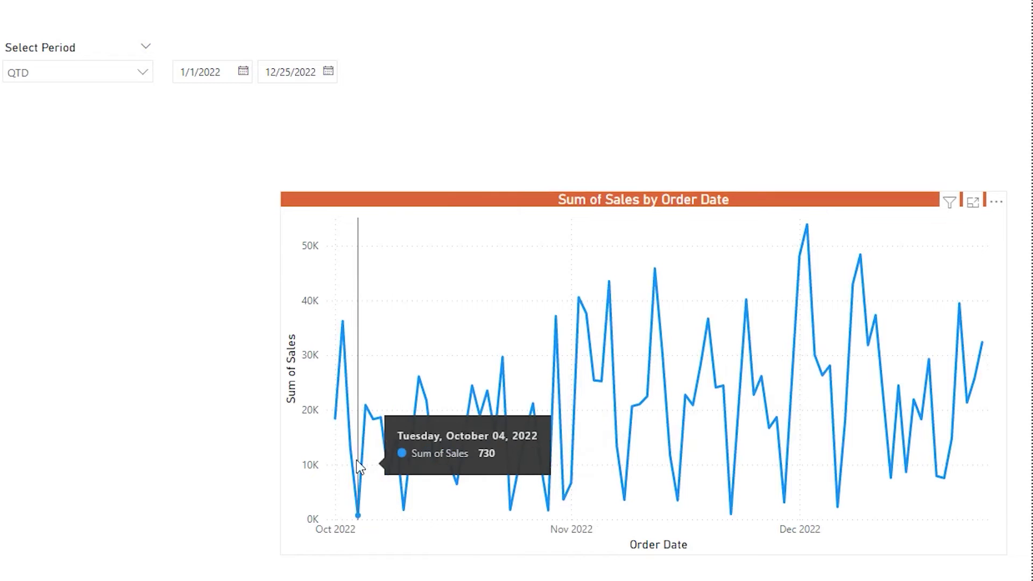
click(141, 74)
click(67, 151)
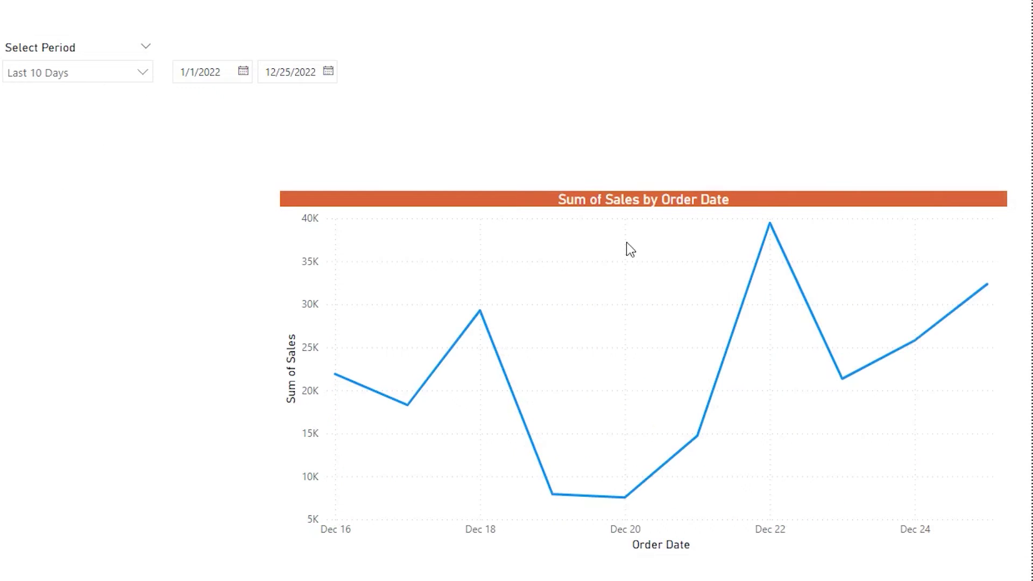
mouse_move(337, 376)
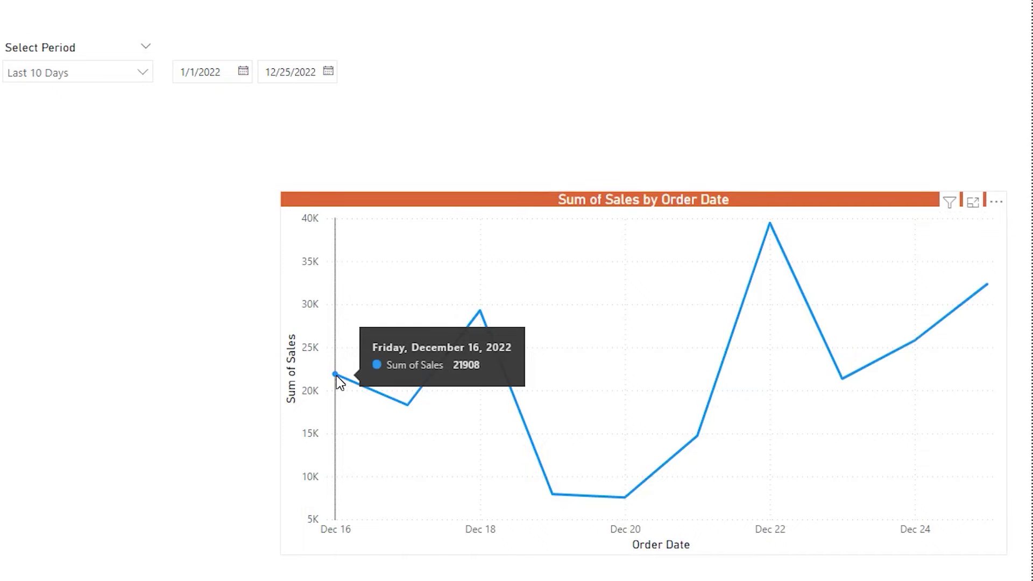
- Switch the period slicer to Custom and pick a custom date range starting 1/18/2022
click(141, 73)
click(51, 193)
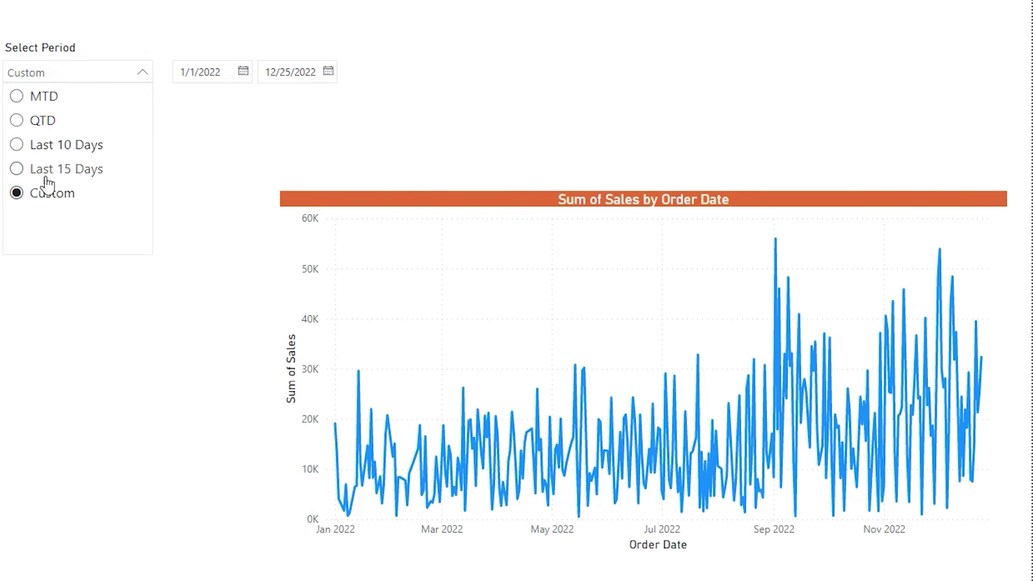
click(52, 194)
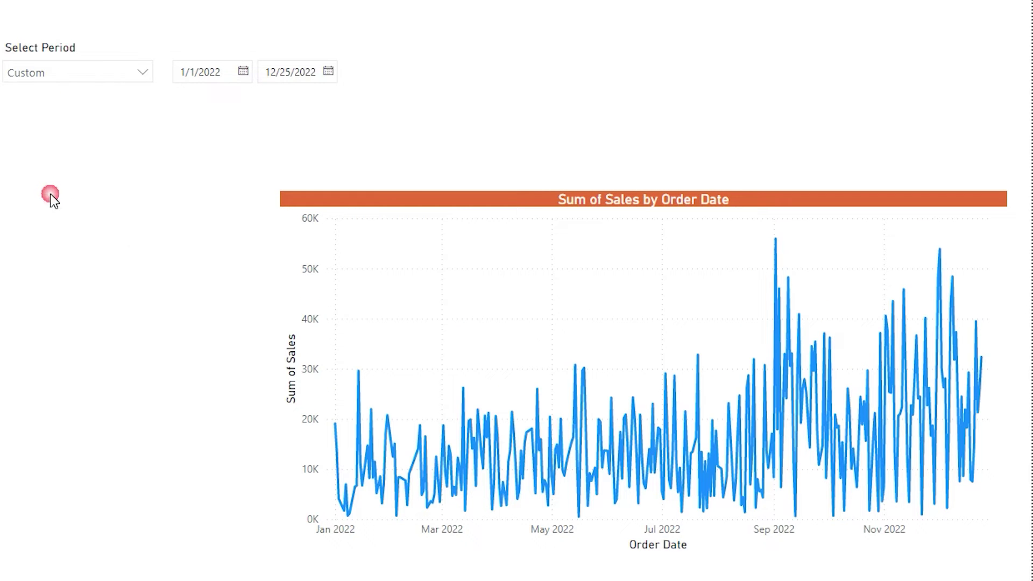
click(245, 72)
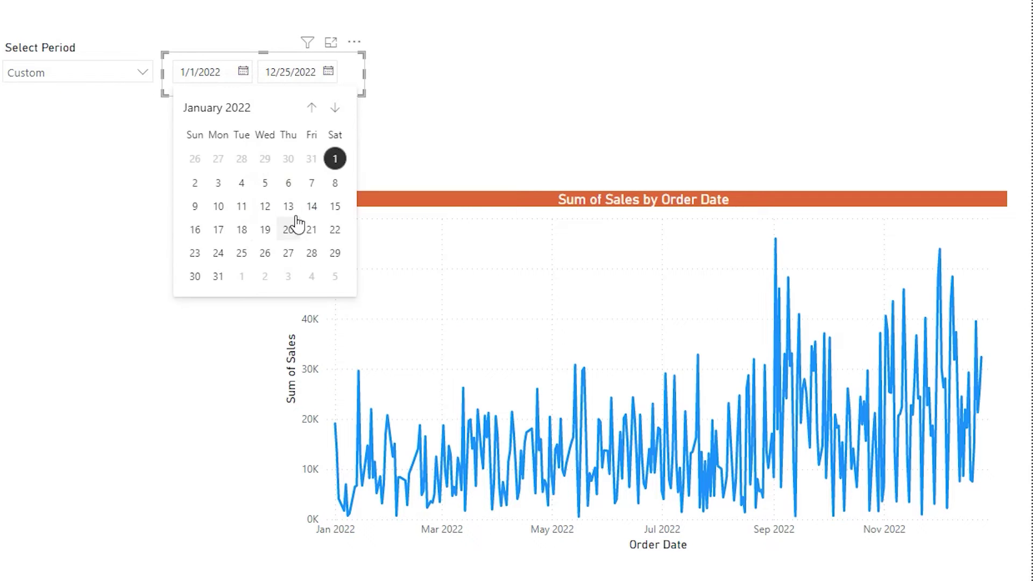
click(242, 230)
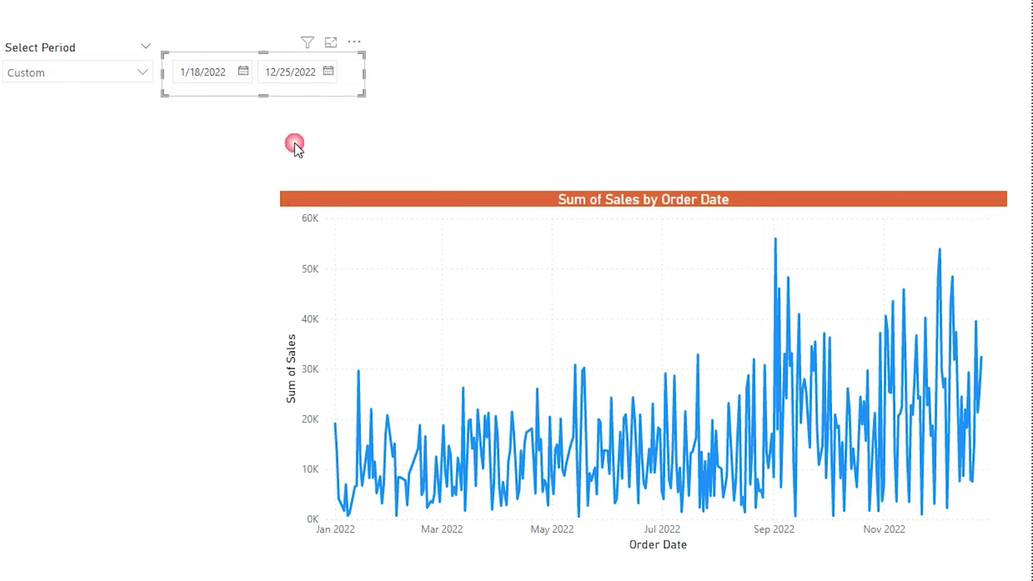
click(327, 72)
click(279, 252)
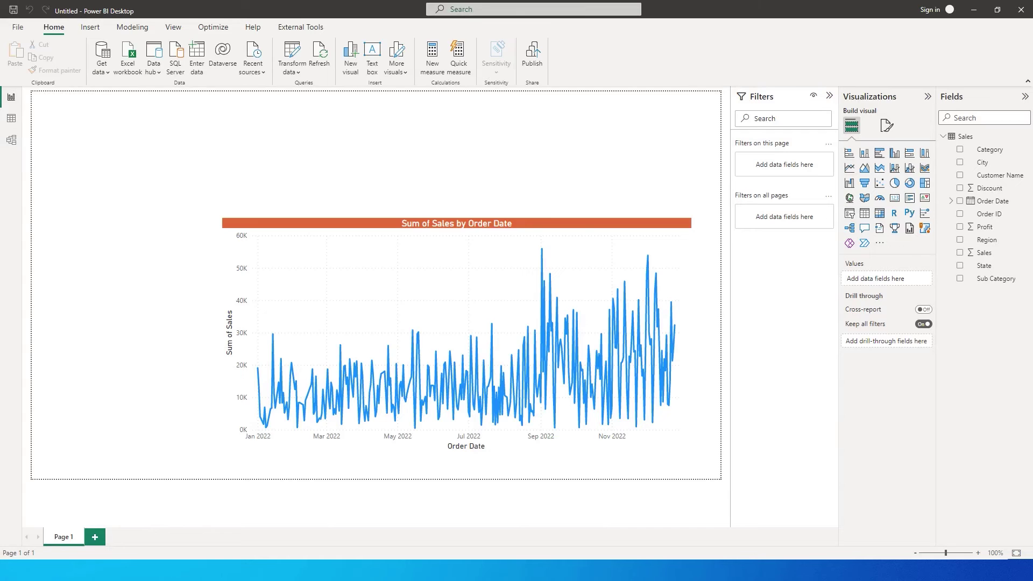
- Examine the Order Date and Sales columns of the Sales table in the data view, and return to the report
click(12, 119)
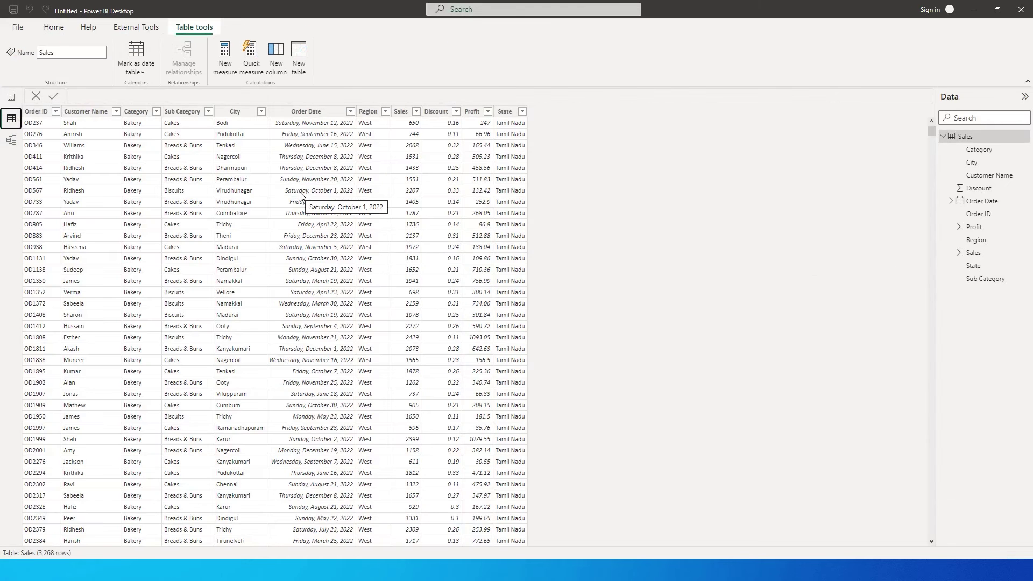
click(322, 112)
click(401, 111)
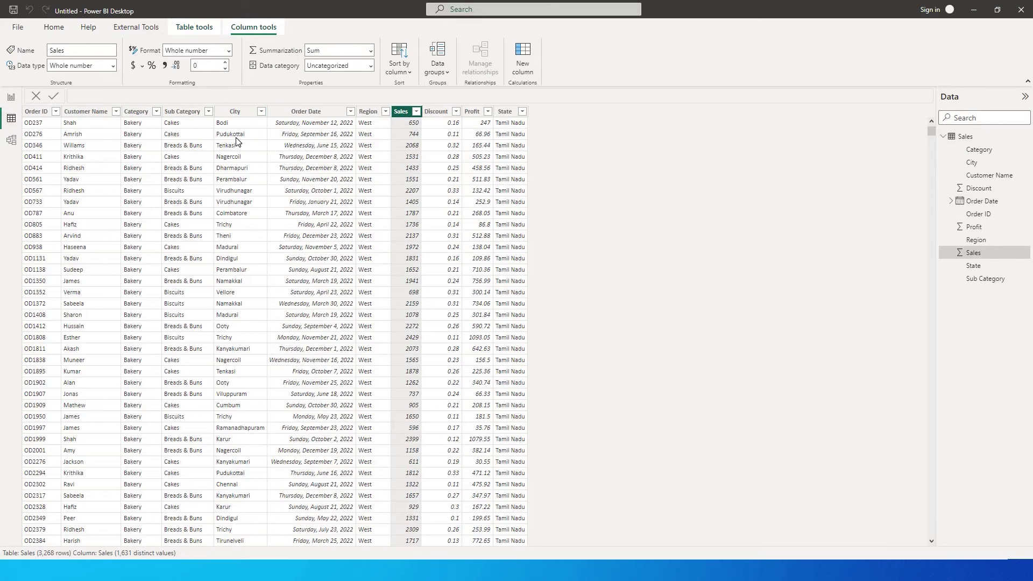
click(7, 99)
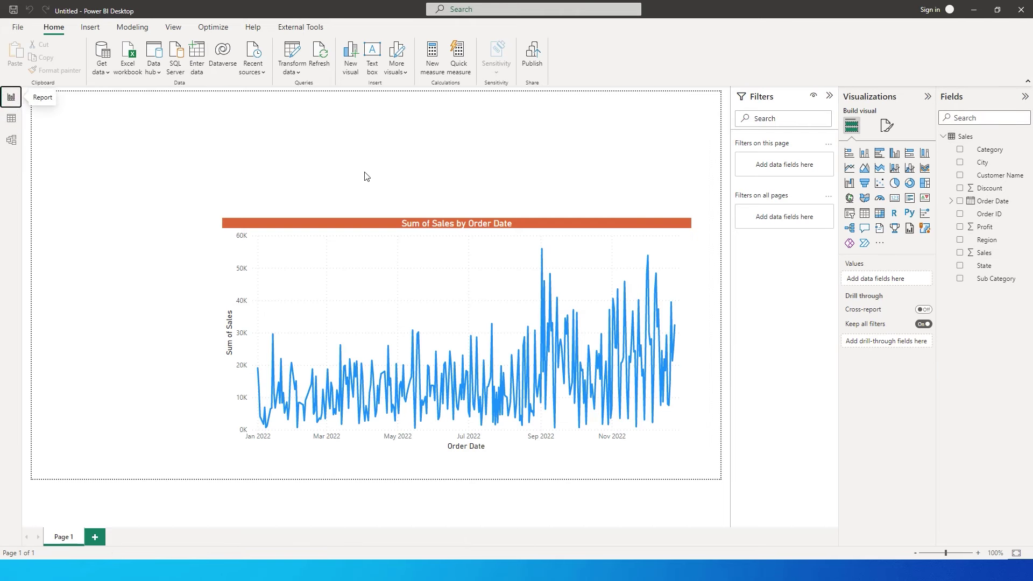
- Examine which fields feed the X-axis and Y-axis of the sales line chart
click(468, 291)
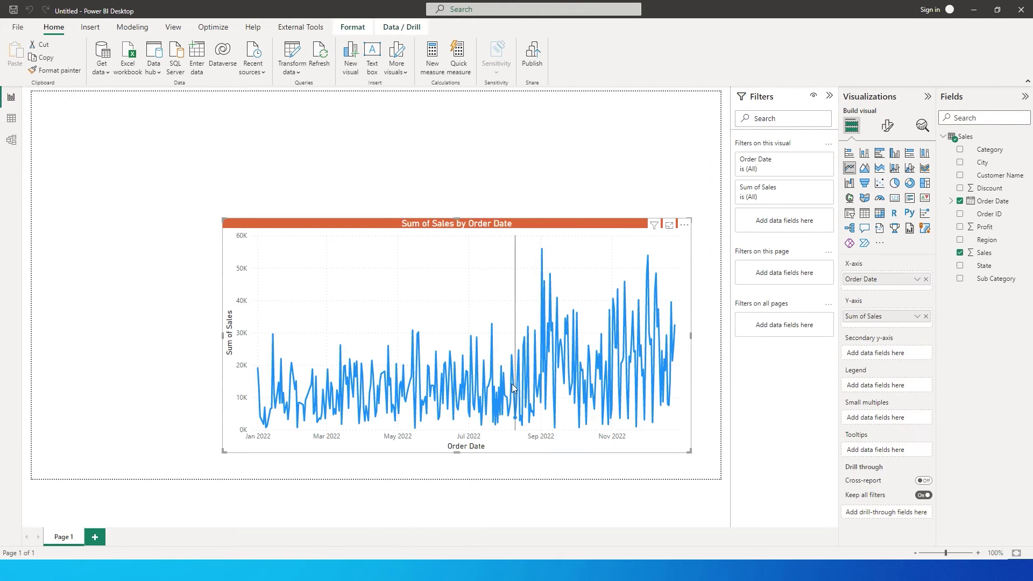
drag(872, 279, 410, 448)
drag(872, 316, 376, 409)
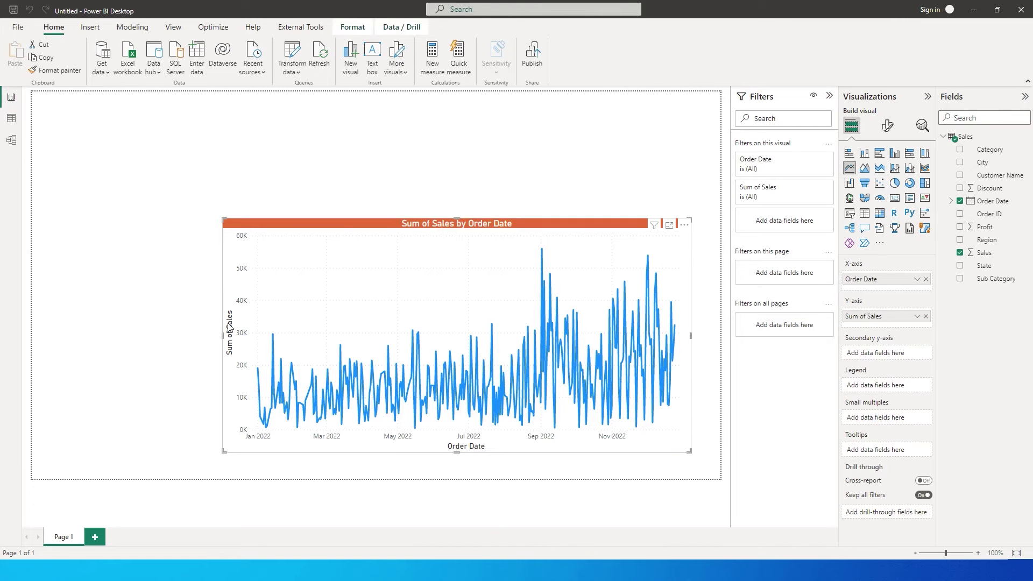
click(187, 218)
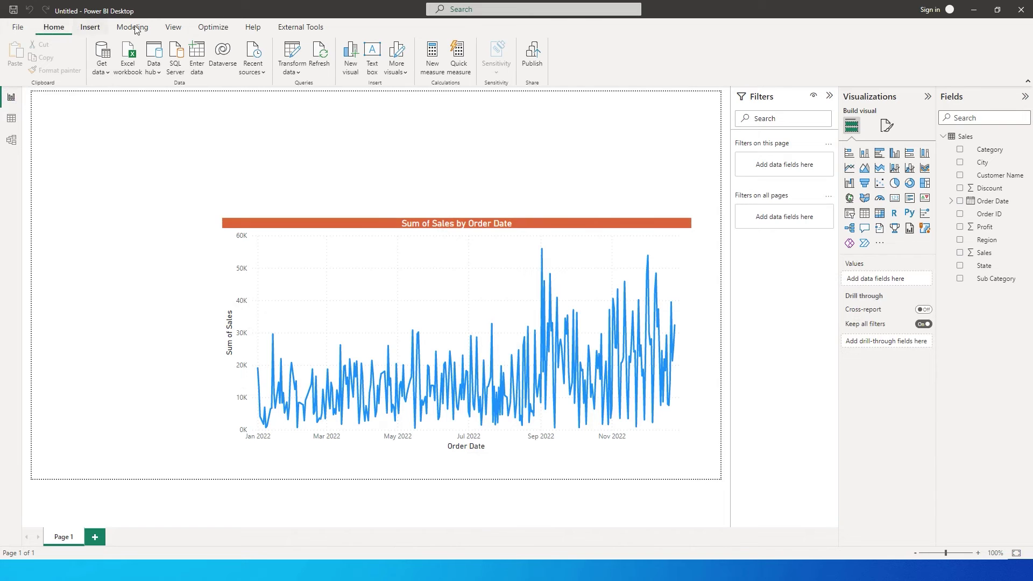
- Create a table by entering data manually and name its first column Periods
click(200, 65)
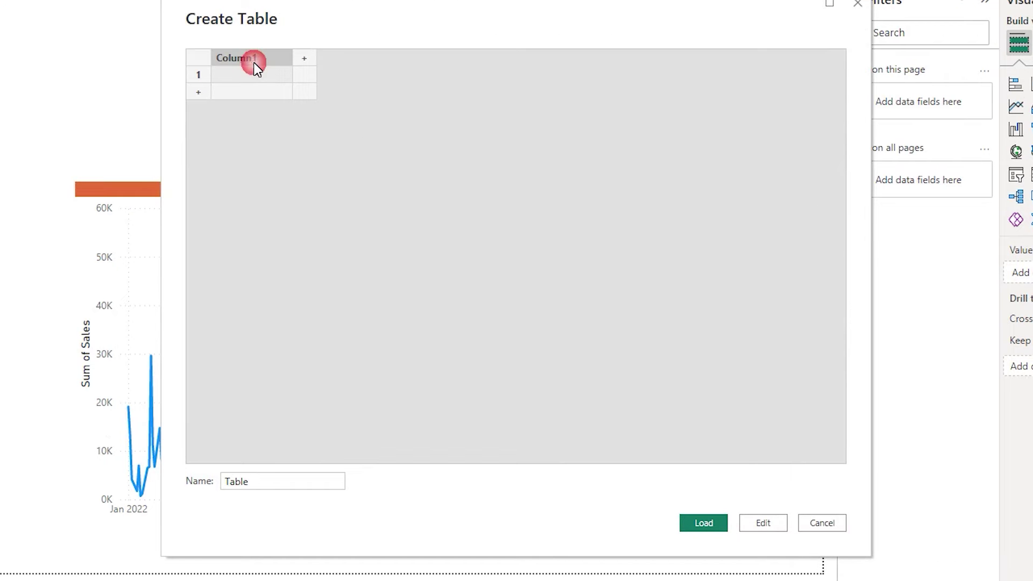
double_click(254, 62)
text(Per)
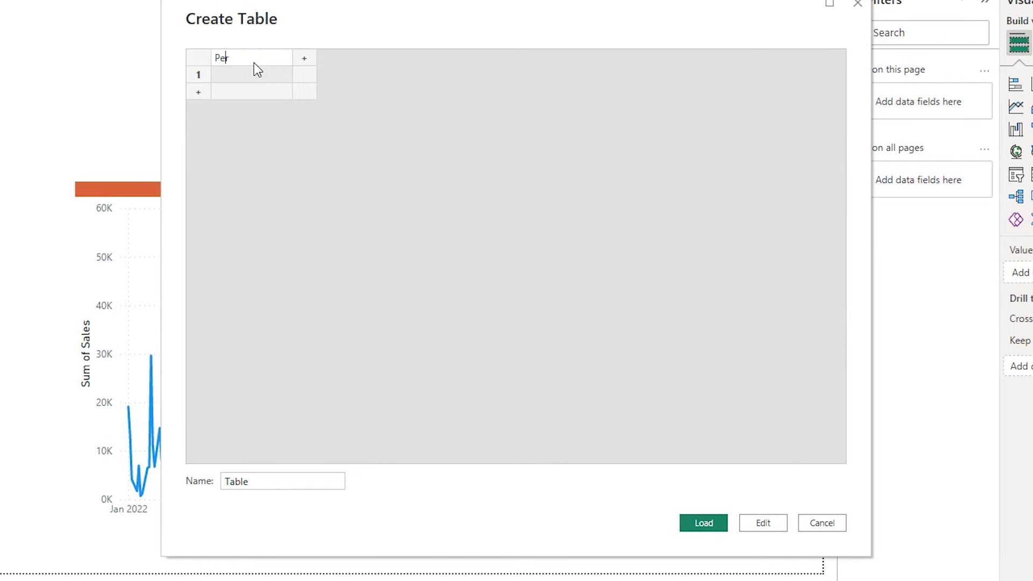
text(iods)
- Fill the Periods column with the rows MTD, QTD, Last 10 Days, Last 15 Days and Custom
click(246, 76)
text(M)
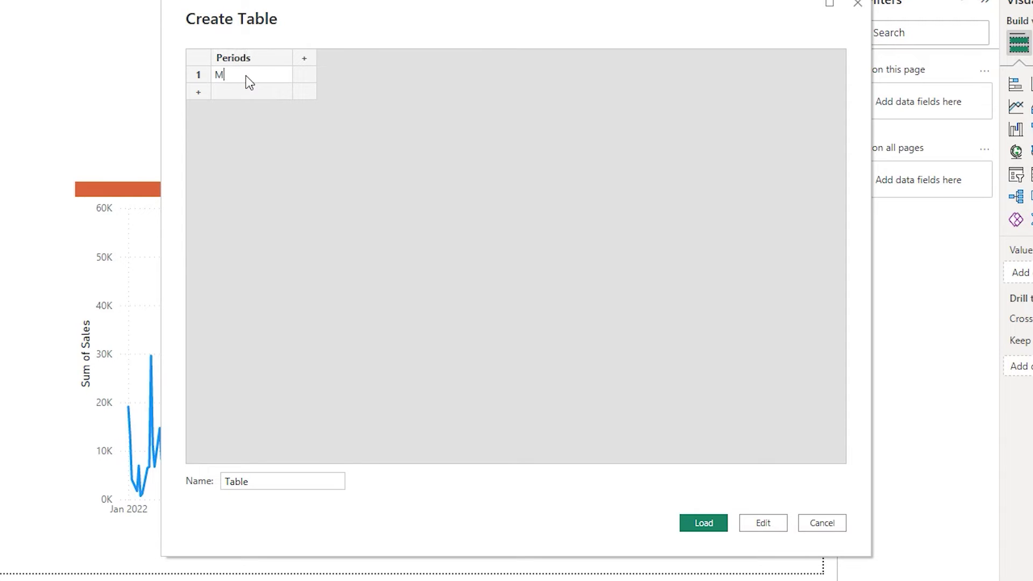
text(TD)
key(Return)
text(Q)
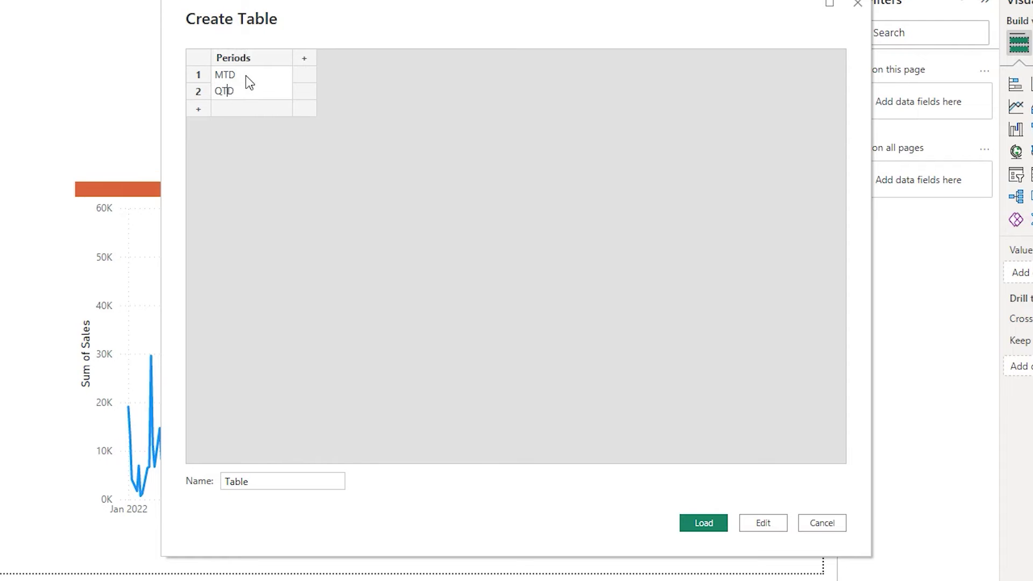
key(Return)
text(Las)
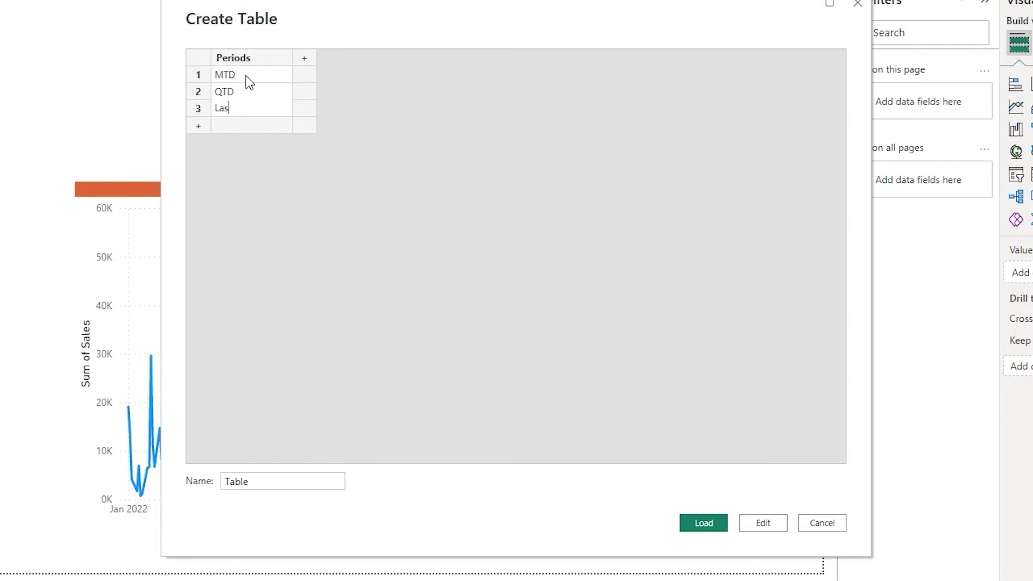
text(t 10 Days)
key(Return)
text(Last 1)
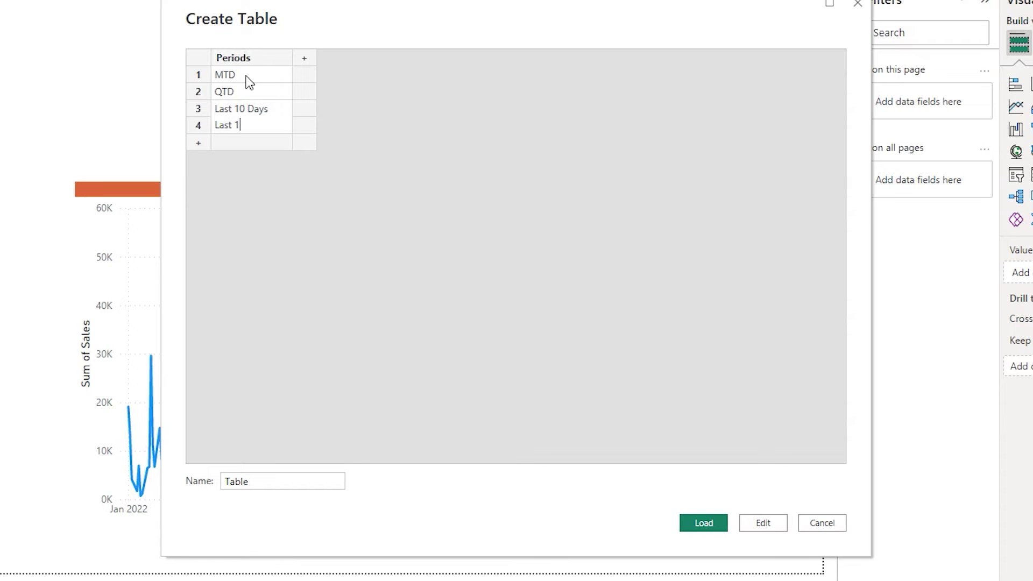
text(5 Days)
key(Return)
text(Custom)
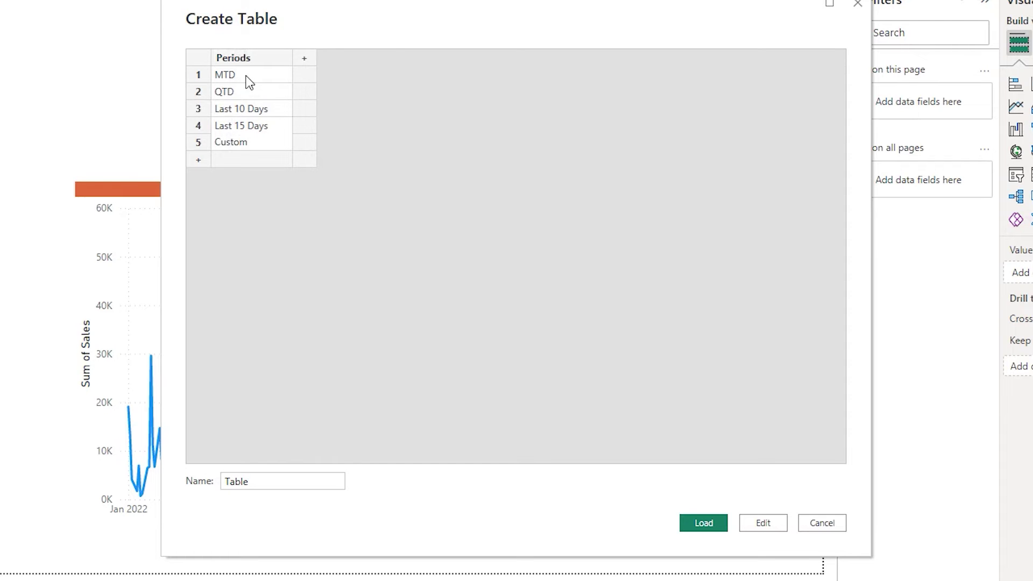
- Add a second column named Order_By to the new table
click(304, 57)
double_click(315, 58)
text(Order)
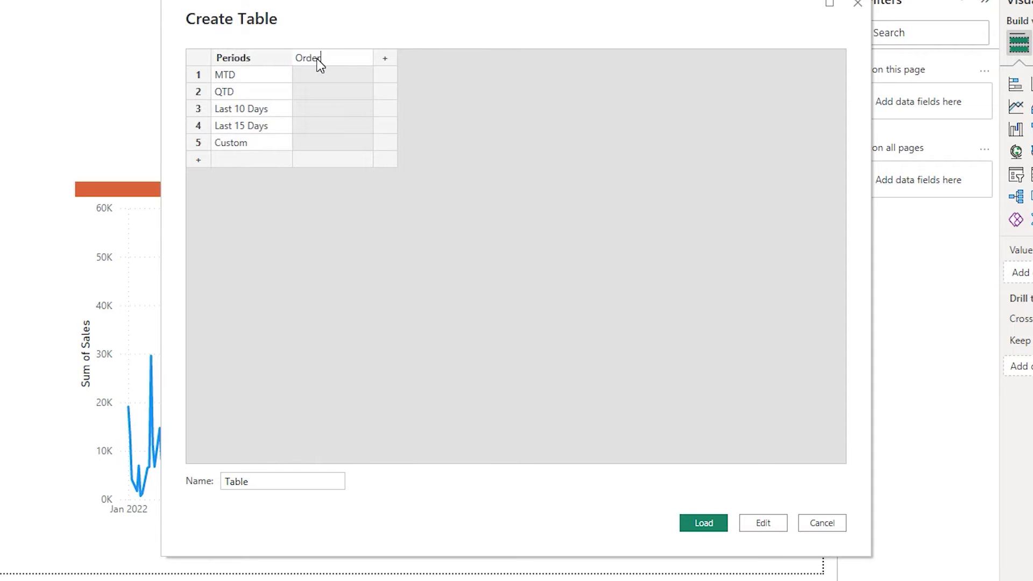
text( By)
- Number the five periods 1 to 5 in the Order_By column, from MTD down to Custom
click(329, 73)
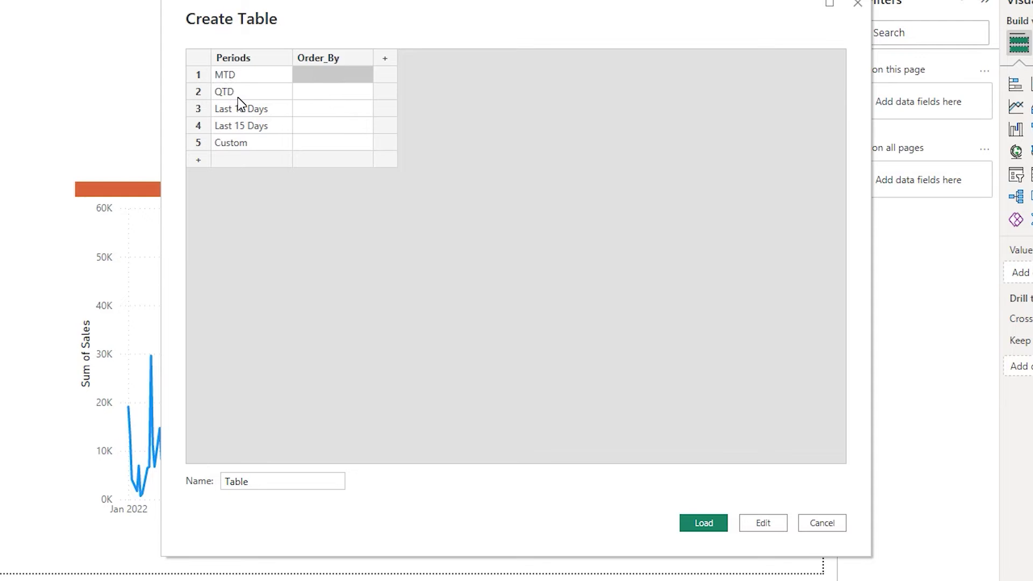
text(1)
key(Return)
text(2)
key(Return)
text(3)
key(Return)
text(4)
key(Return)
text(5)
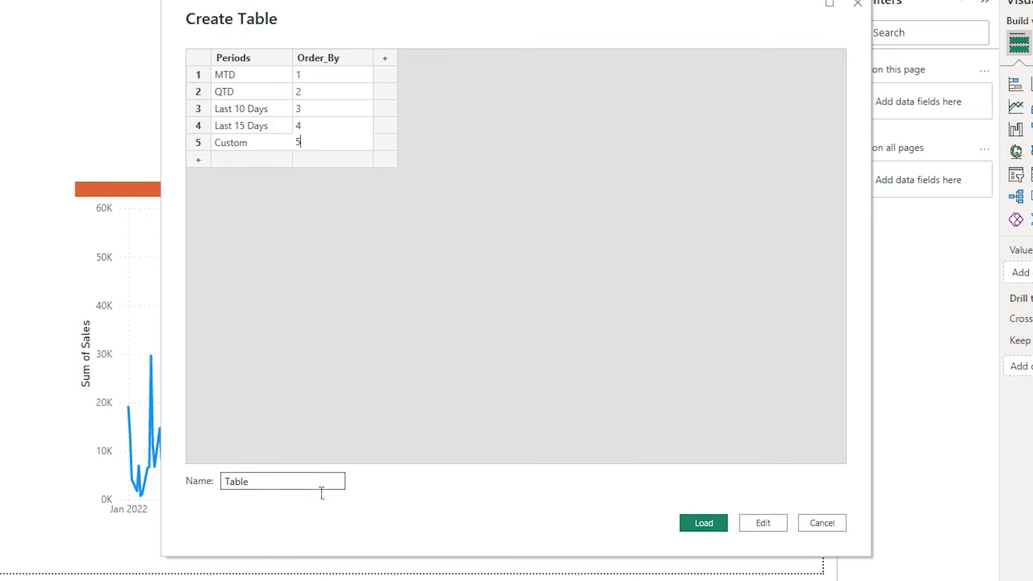
- Name the new table Slicer and load it into the model
double_click(344, 488)
text(Slicer)
click(696, 521)
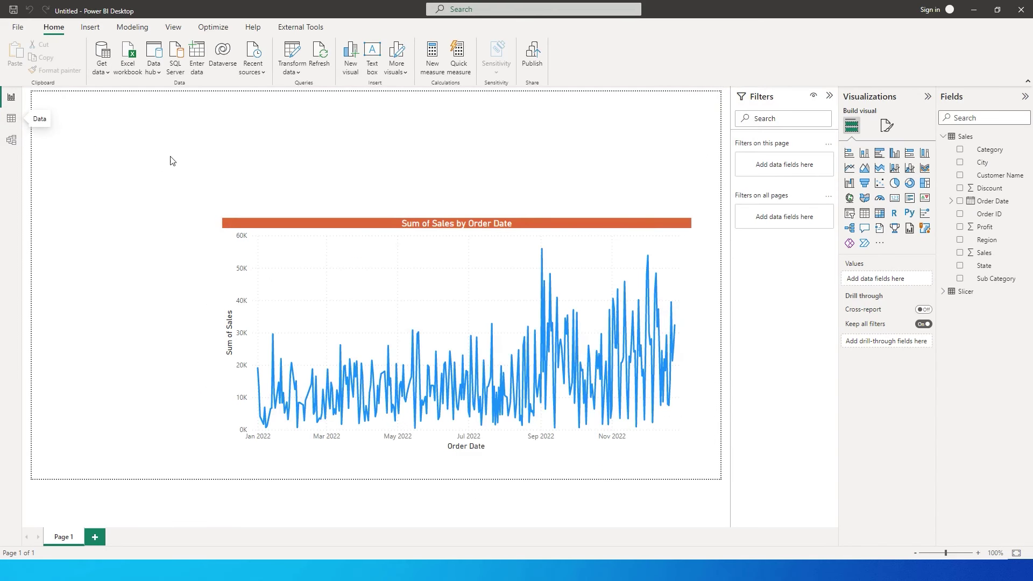
- Add a slicer visual above and beside the sales chart, assign it the Periods field and shrink it to fit its list
click(850, 213)
drag(203, 186, 133, 233)
click(944, 291)
drag(979, 327, 885, 279)
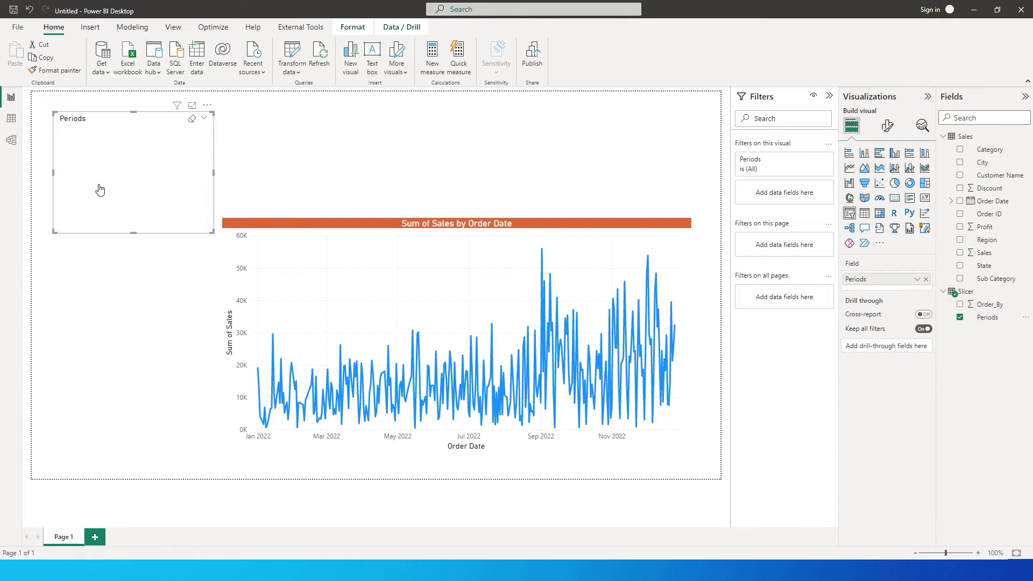
drag(213, 233, 157, 214)
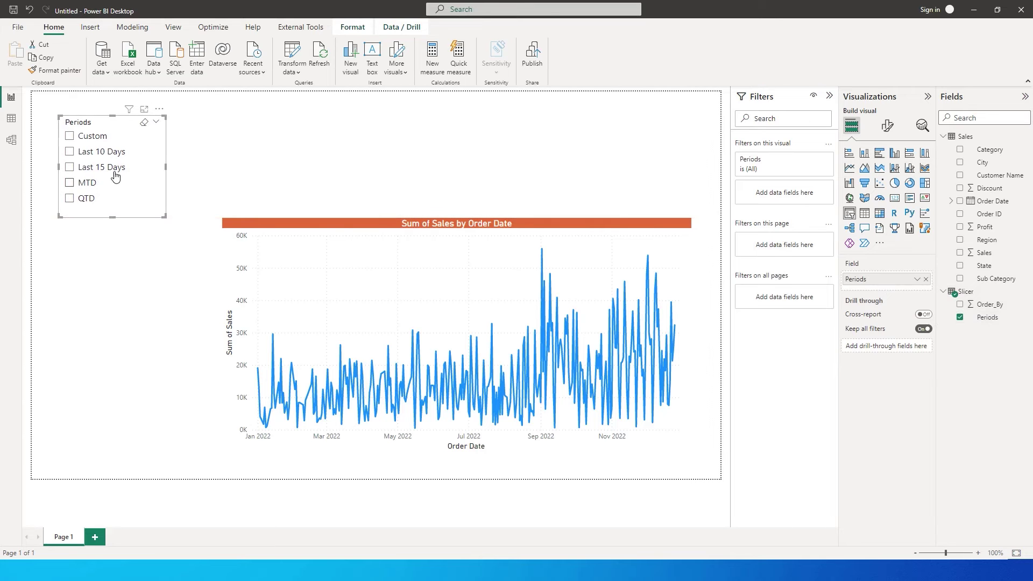
- Go through the options in the Periods slicer and leave Custom selected
click(86, 152)
click(86, 168)
click(88, 183)
click(87, 198)
click(87, 182)
click(91, 167)
click(95, 154)
click(92, 135)
click(369, 163)
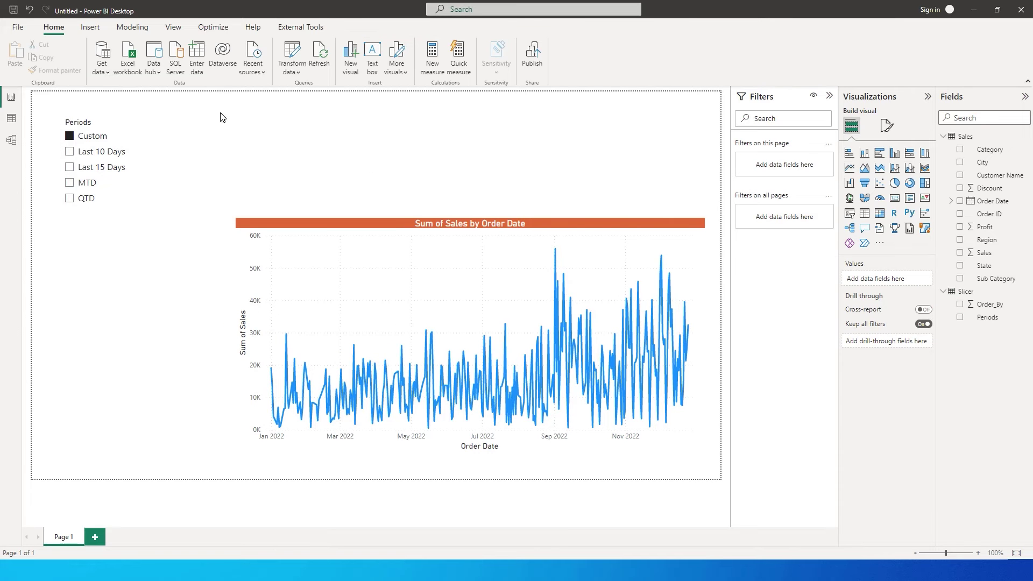
- Create a calculated table with the formula Dim_Date = DISTINCT(Sales[Order Date])
click(141, 32)
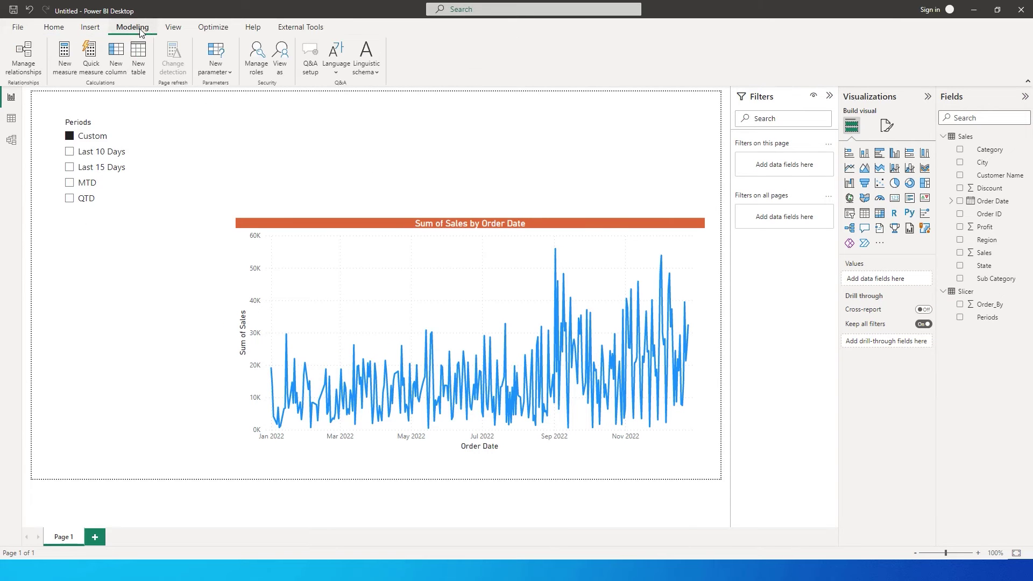
click(140, 72)
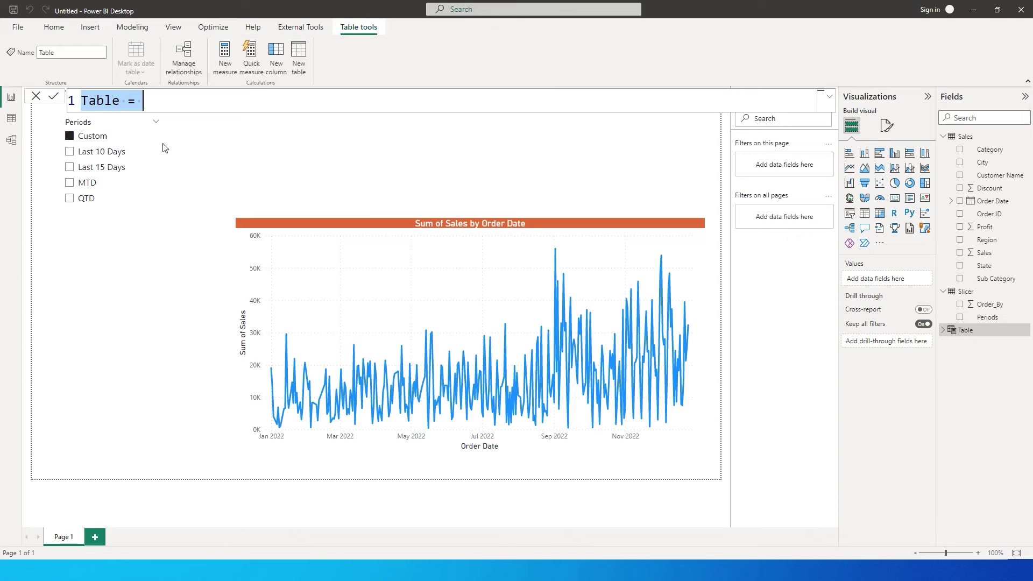
double_click(113, 102)
text(Dim_Date)
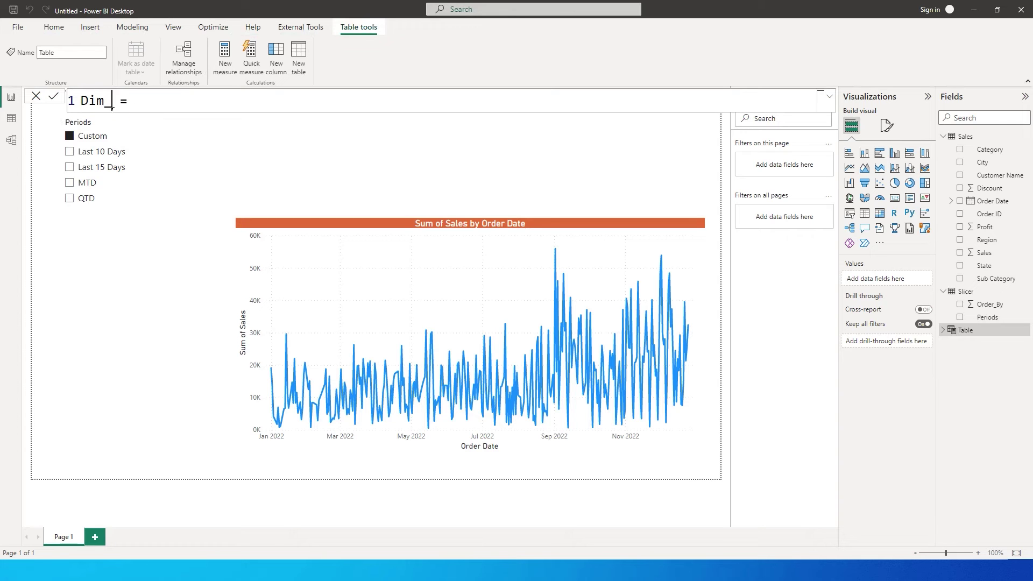
click(181, 101)
text(DISTINCT()
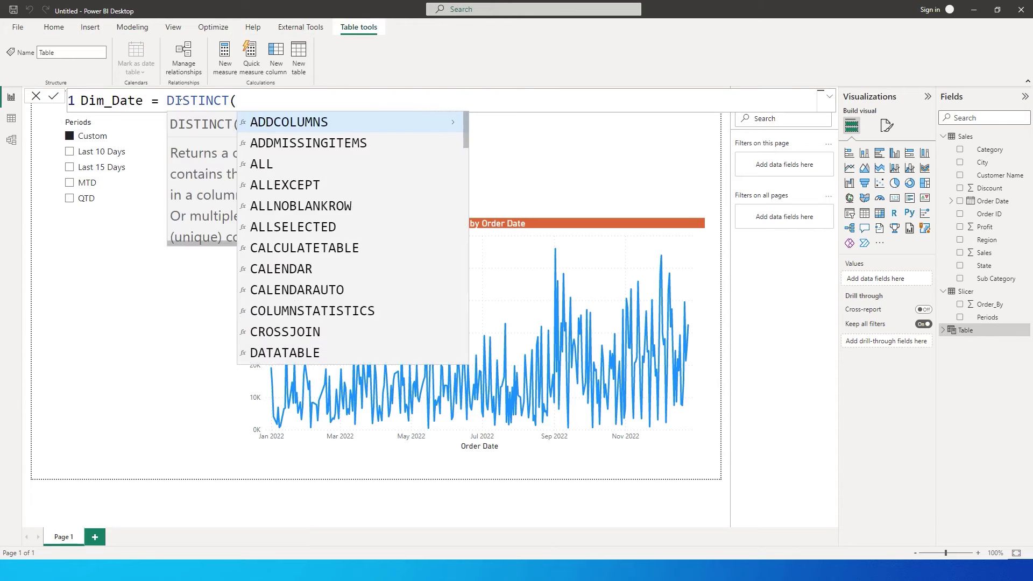
text(Sales[Ord)
key(Tab)
text())
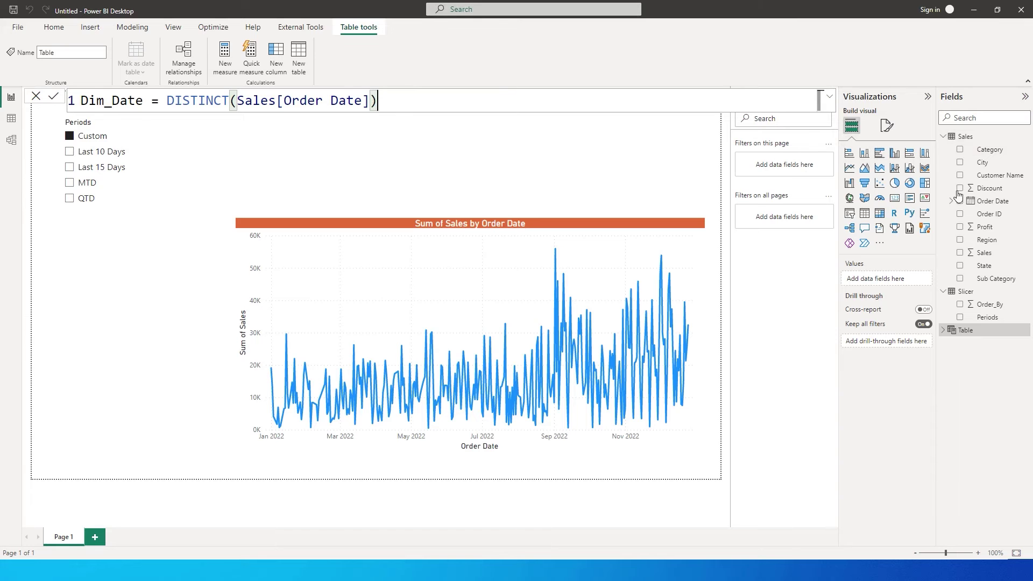
key(Return)
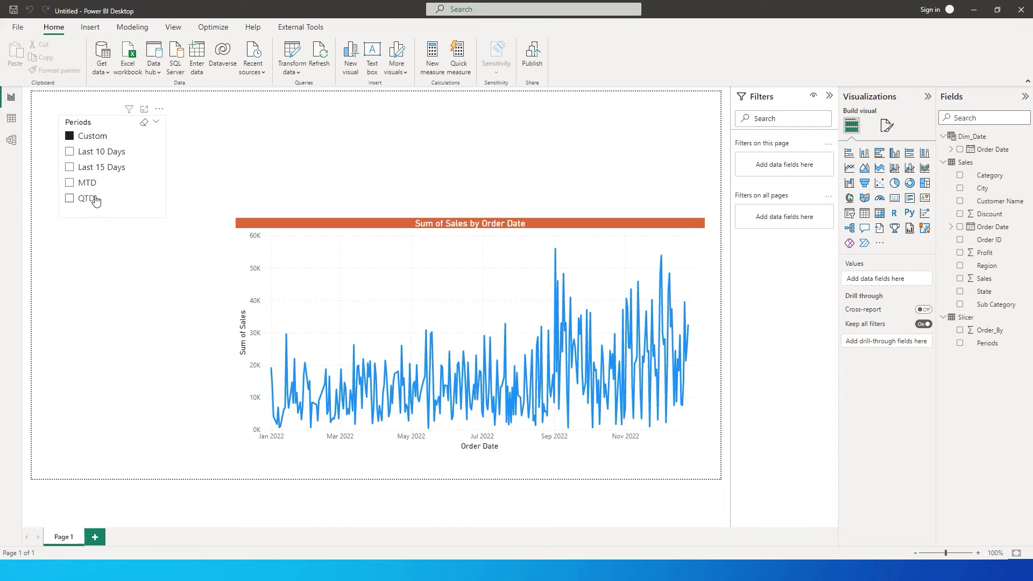
- Select MTD in the Periods slicer and deselect the visual
click(70, 183)
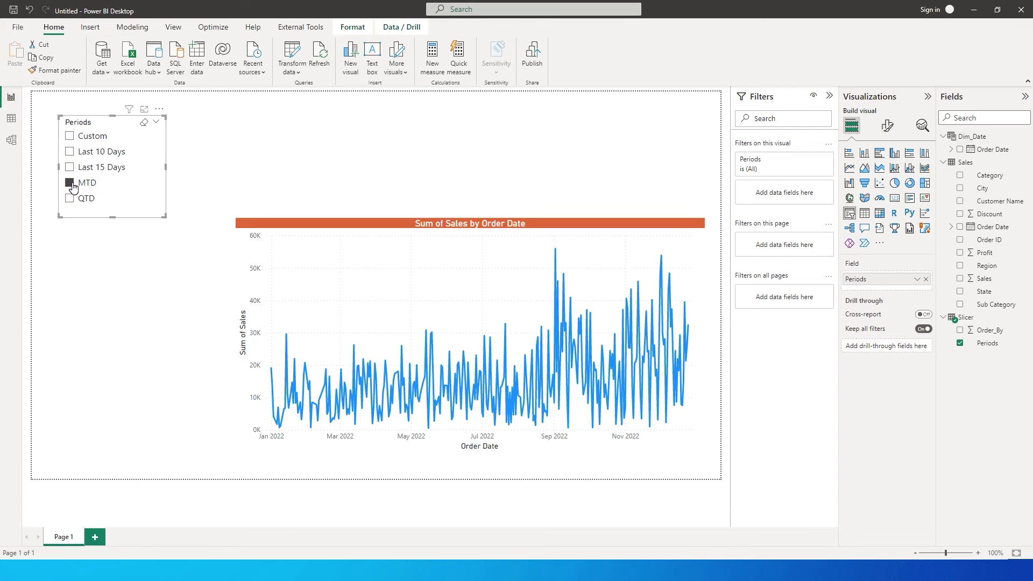
mouse_move(641, 419)
click(162, 243)
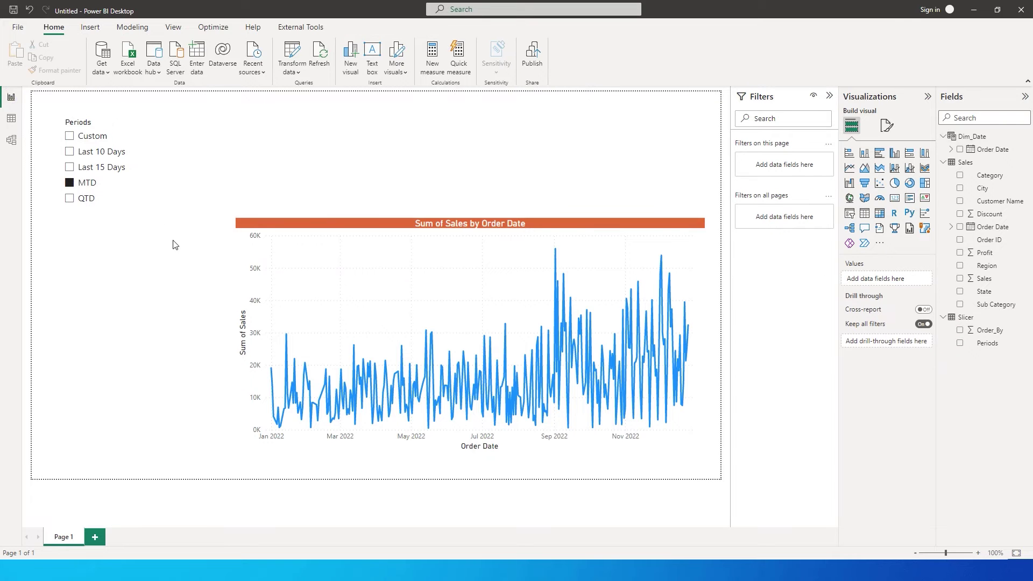
- Add a new measure named Month_tD to the Sales table
right_click(966, 162)
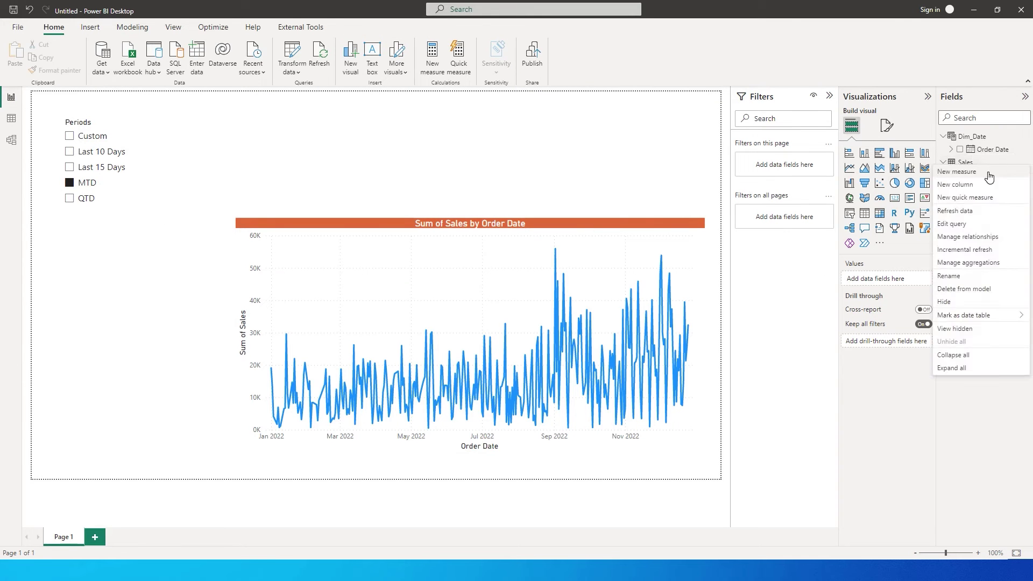
click(981, 179)
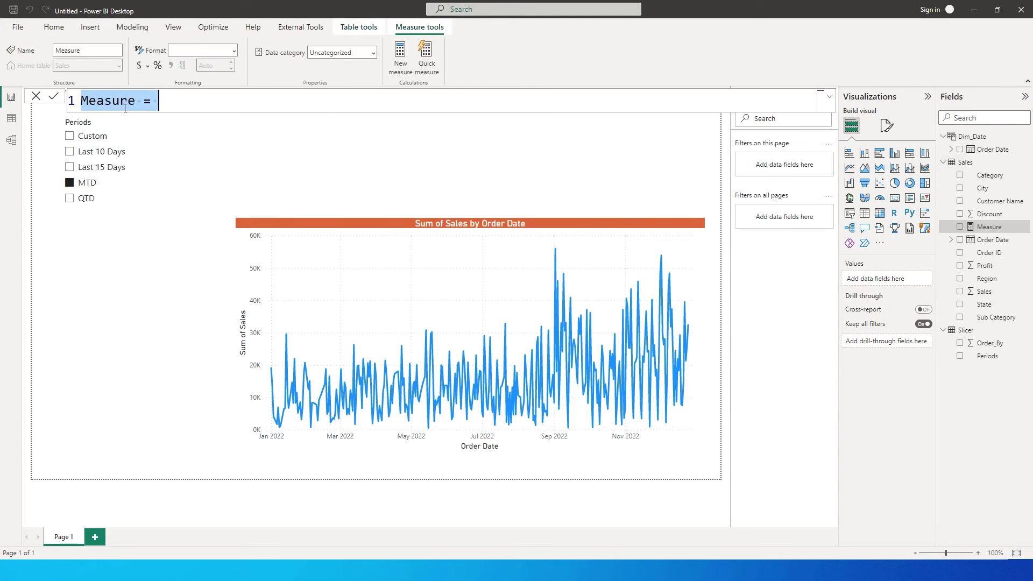
double_click(125, 108)
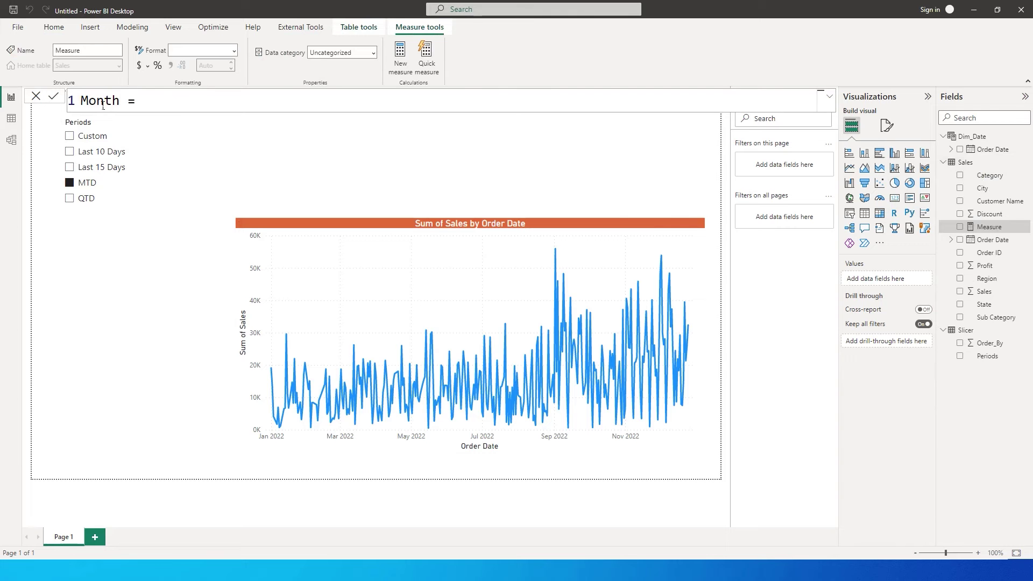
text(tD)
click(225, 95)
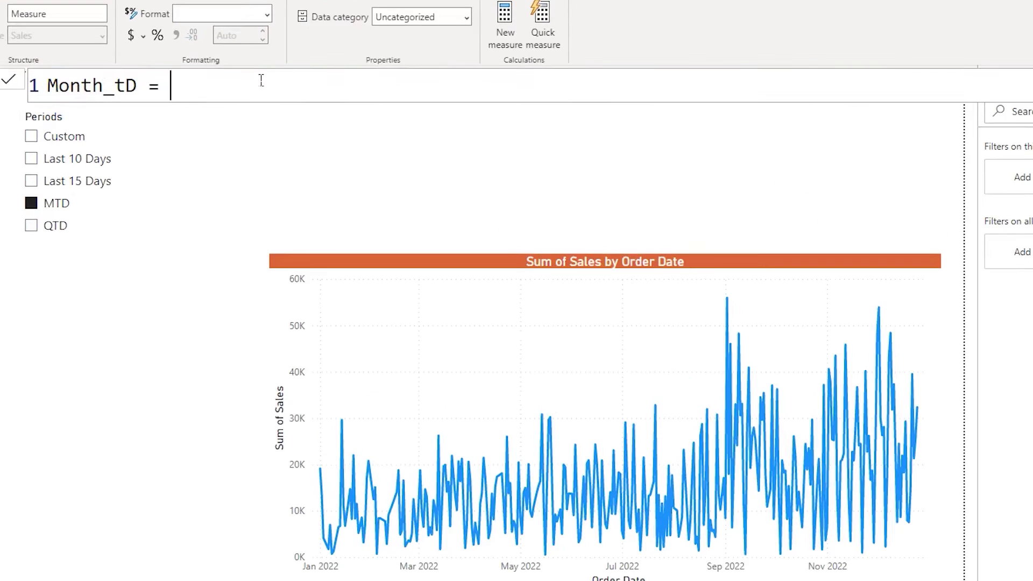
- Begin the Month_tD formula with MAX(Sales[Order Date]) followed by the IN operator
text(max)
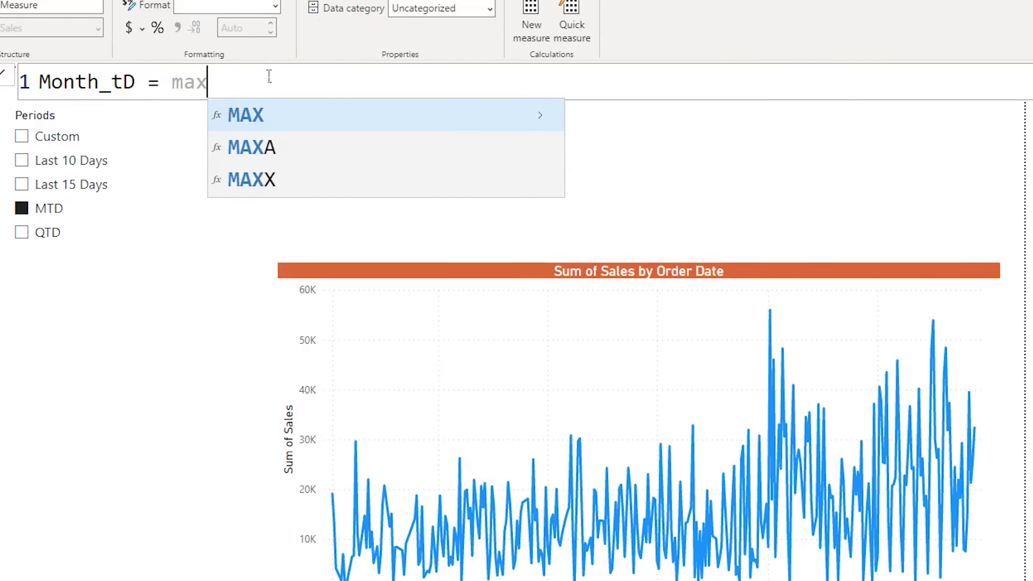
key(Tab)
text(order)
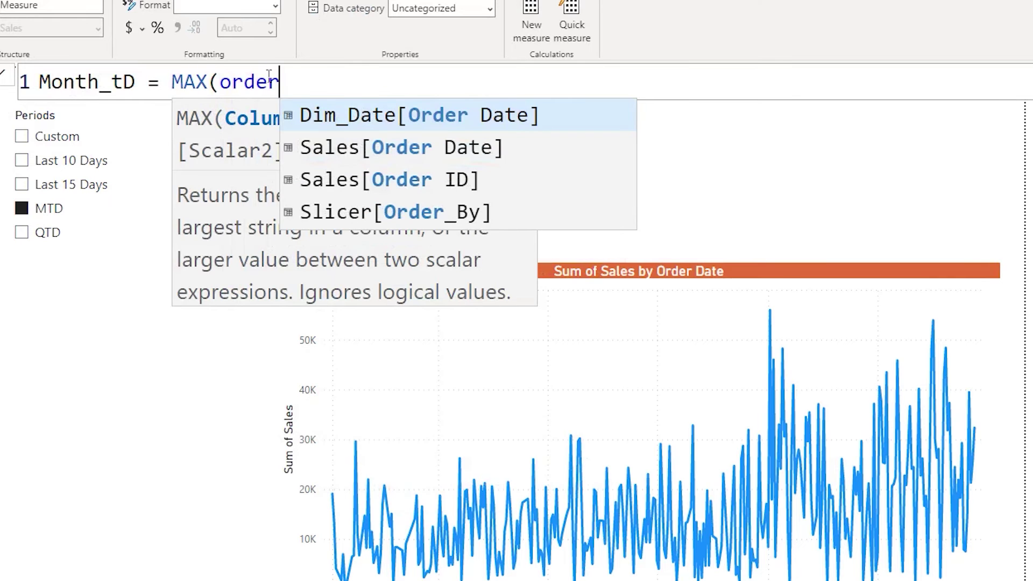
key(Down)
key(Tab)
text() IN )
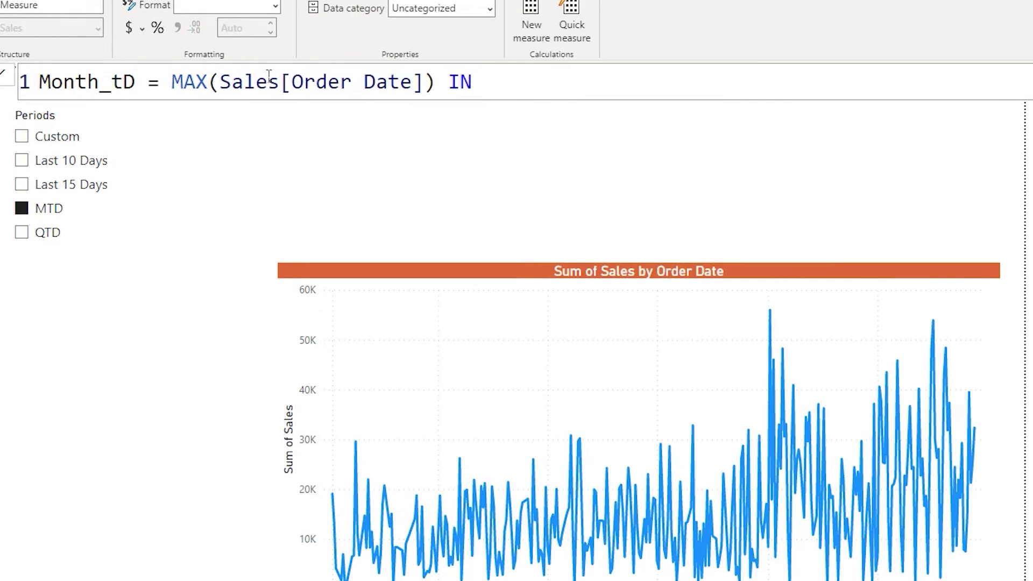
- Complete the Month_tD formula with DATESMTD(Dim_Date[Order Date]) and commit the measure
text(Date)
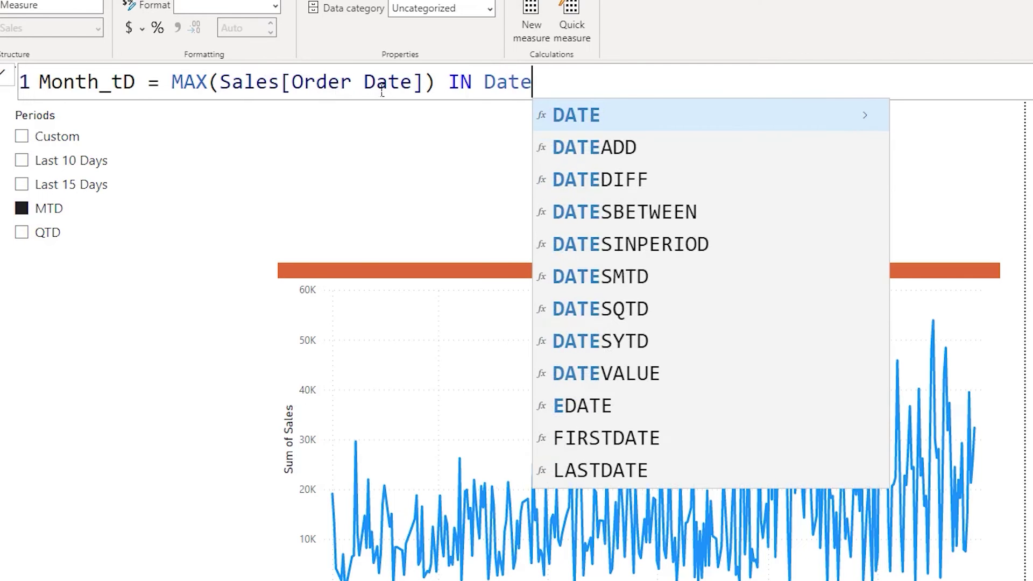
key(Down)
key(Down)
key(Down)
key(Down)
key(Down)
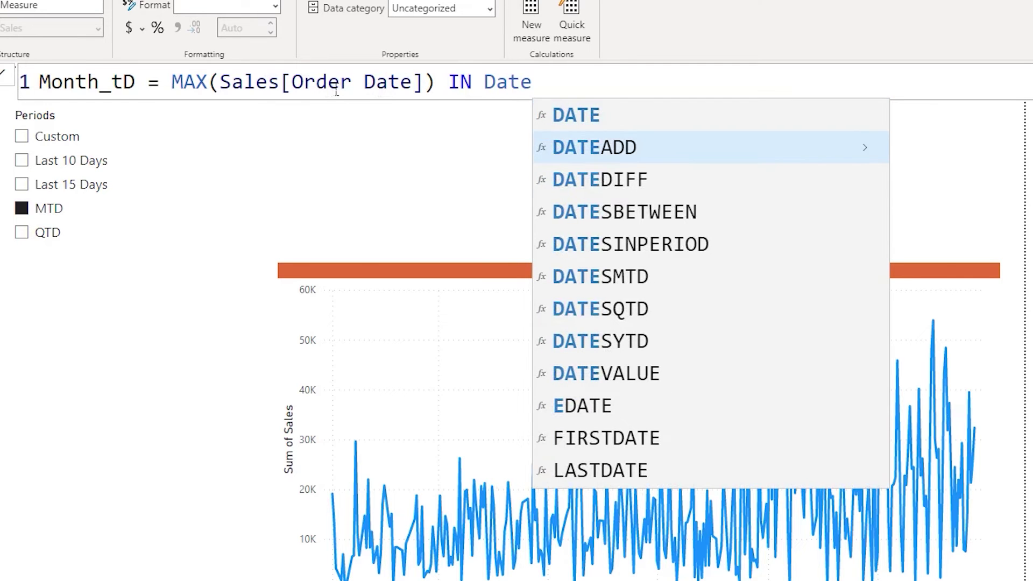
key(Tab)
text(()
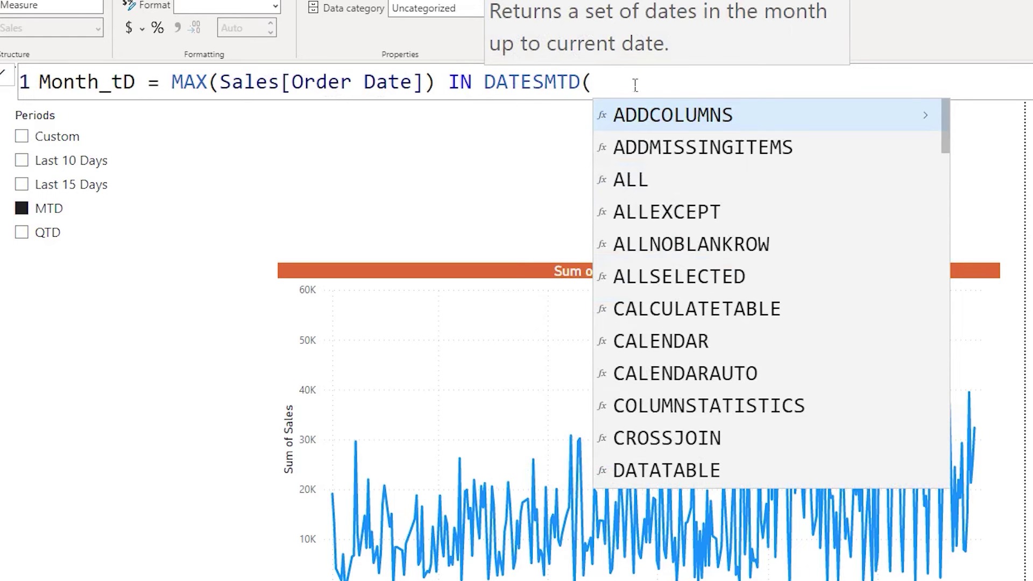
text(dim)
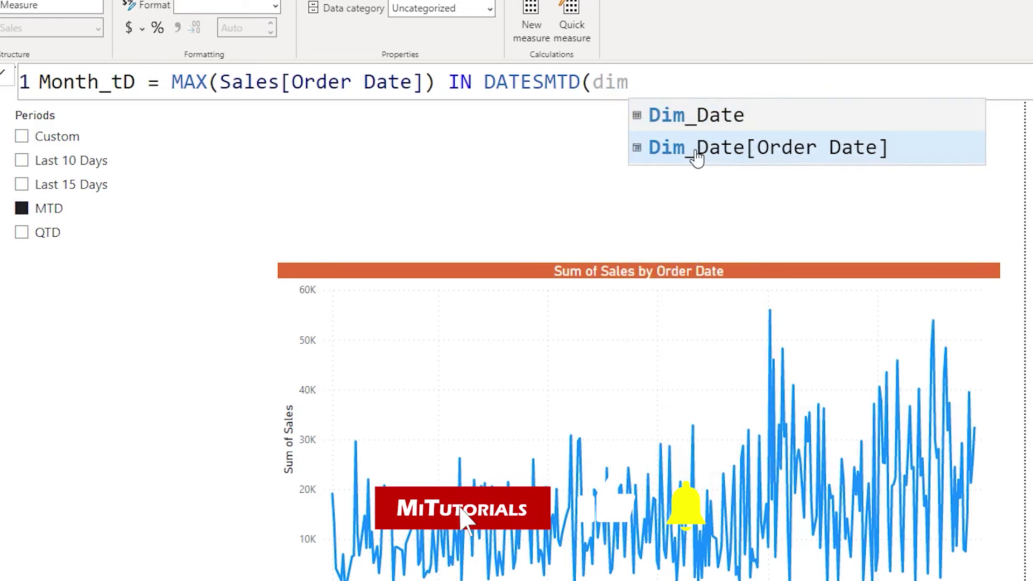
click(727, 158)
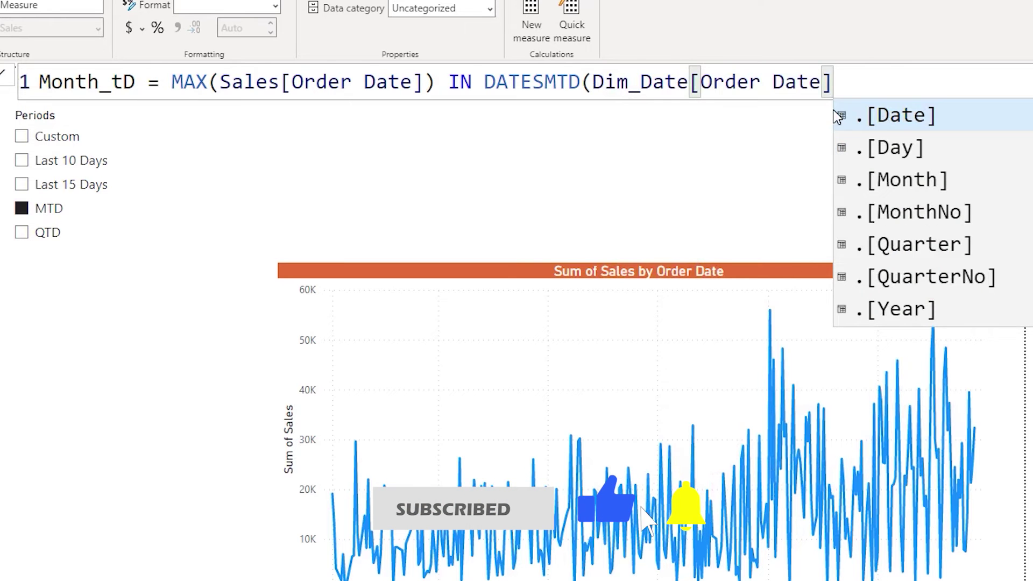
text())
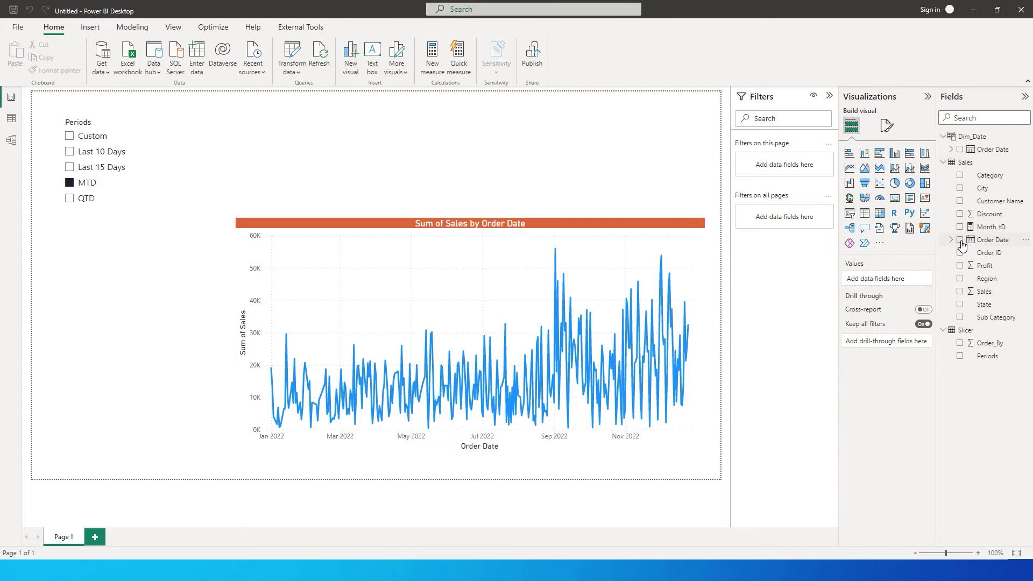
- Add a table visual of the Sales table's Order Date, shown as plain dates instead of the date hierarchy
click(960, 240)
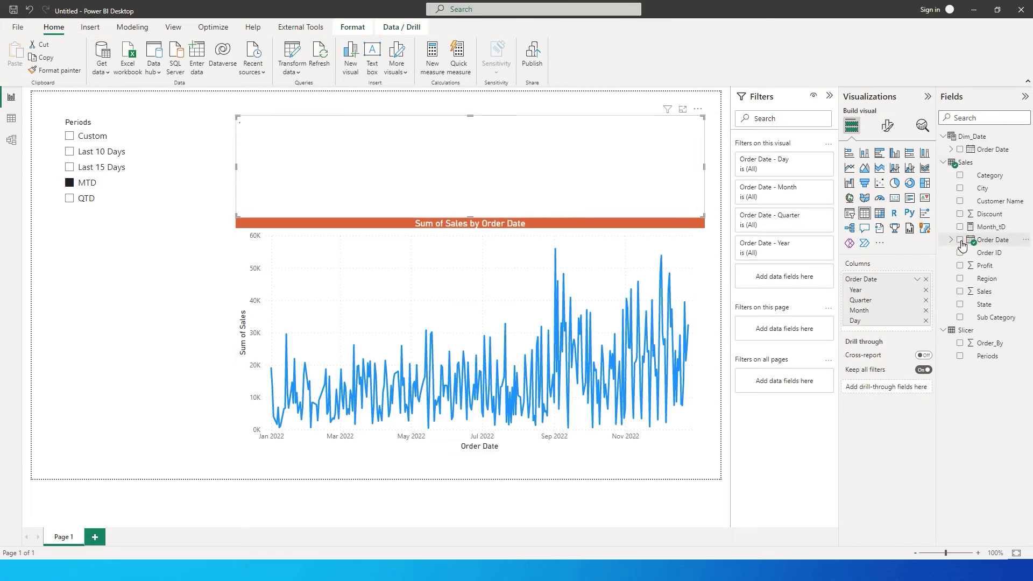
click(917, 279)
click(951, 323)
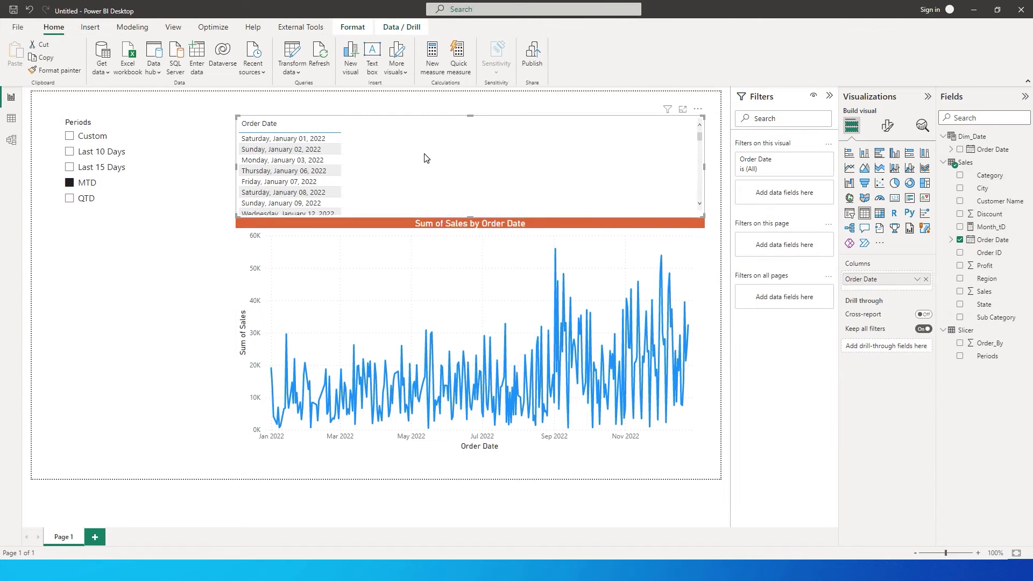
- Move the Order Date table below the Periods slicer, narrow it to fit beside the chart and extend it to the chart's lower edge
drag(450, 147, 237, 263)
drag(500, 284, 220, 284)
drag(132, 335, 128, 427)
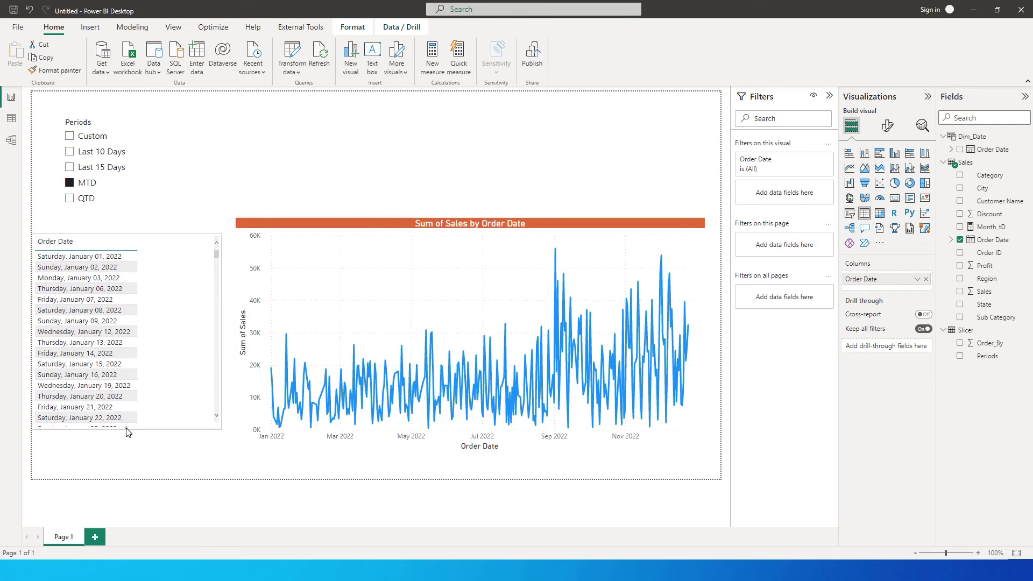
- Add the Month_tD measure to the Order Date table and check its values for the November and December 2022 dates
drag(997, 231, 179, 282)
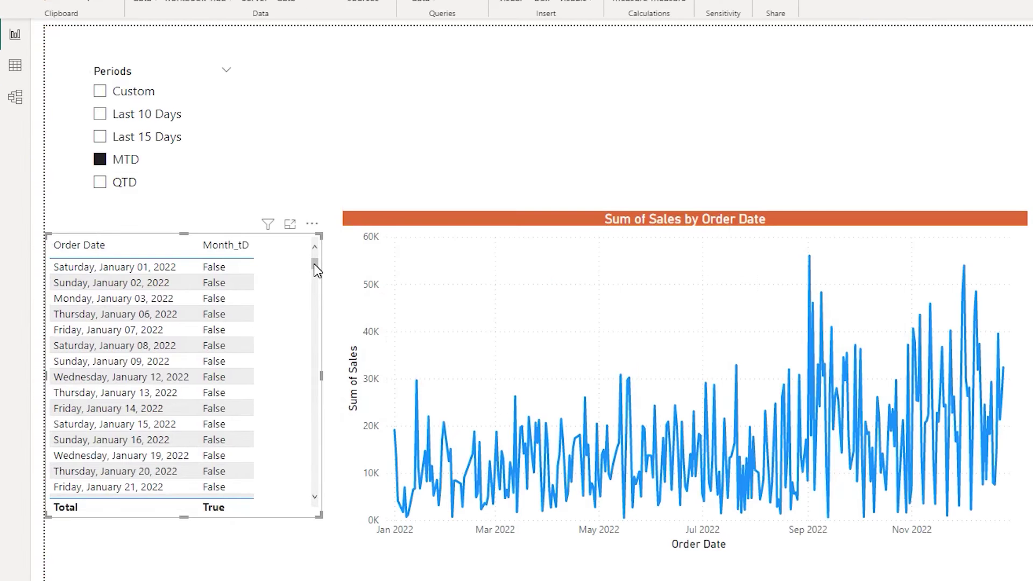
drag(315, 266, 307, 494)
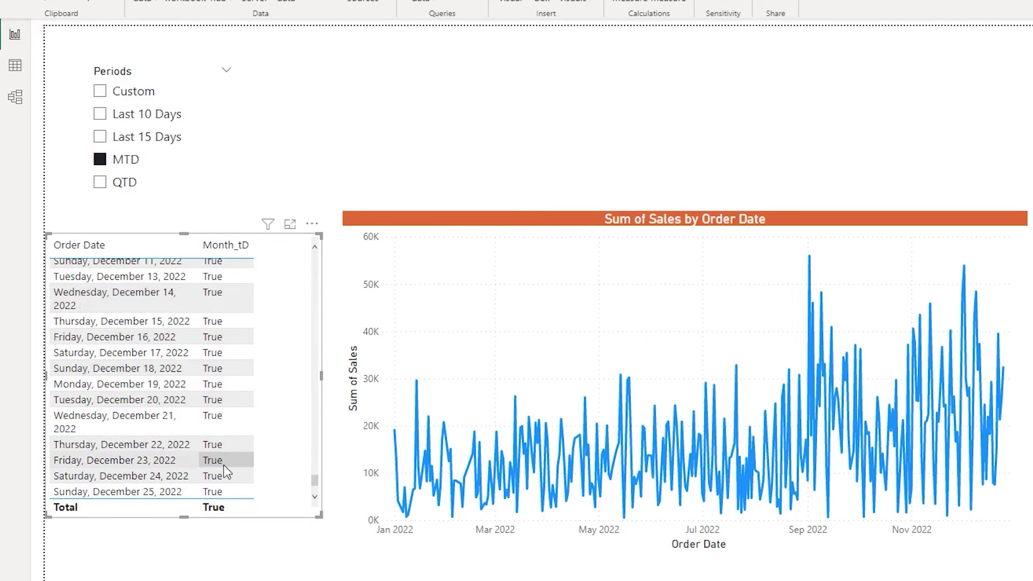
scroll(221, 479, up, 5)
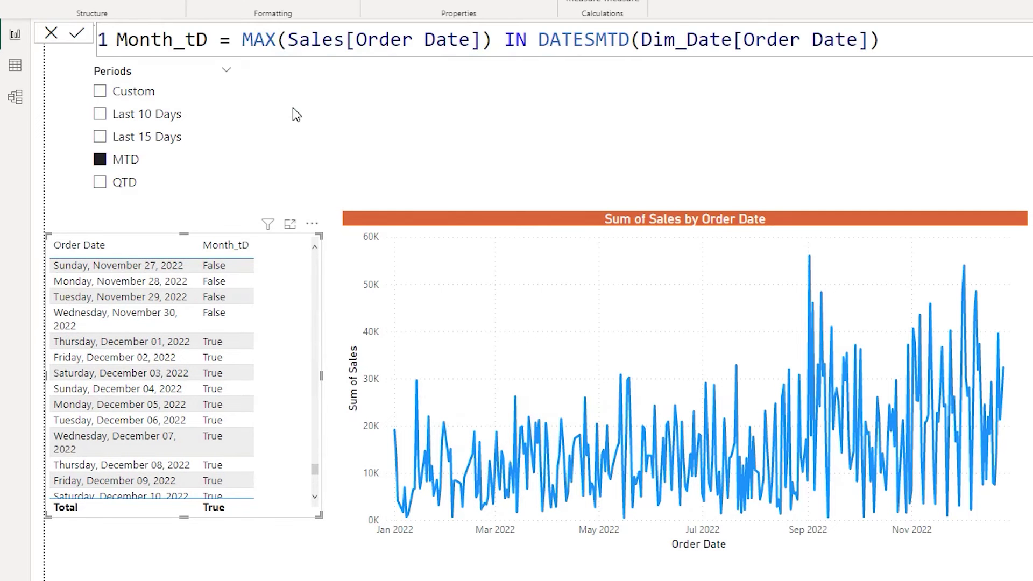
- Wrap the whole Month_tD expression in INT() and commit the formula
text(int)
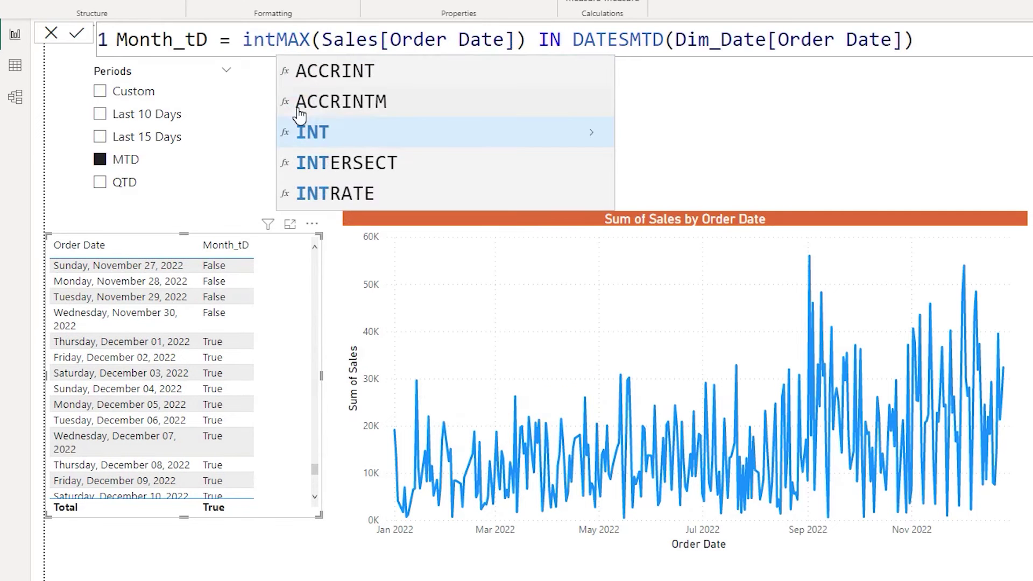
text(()
click(933, 43)
text())
key(Return)
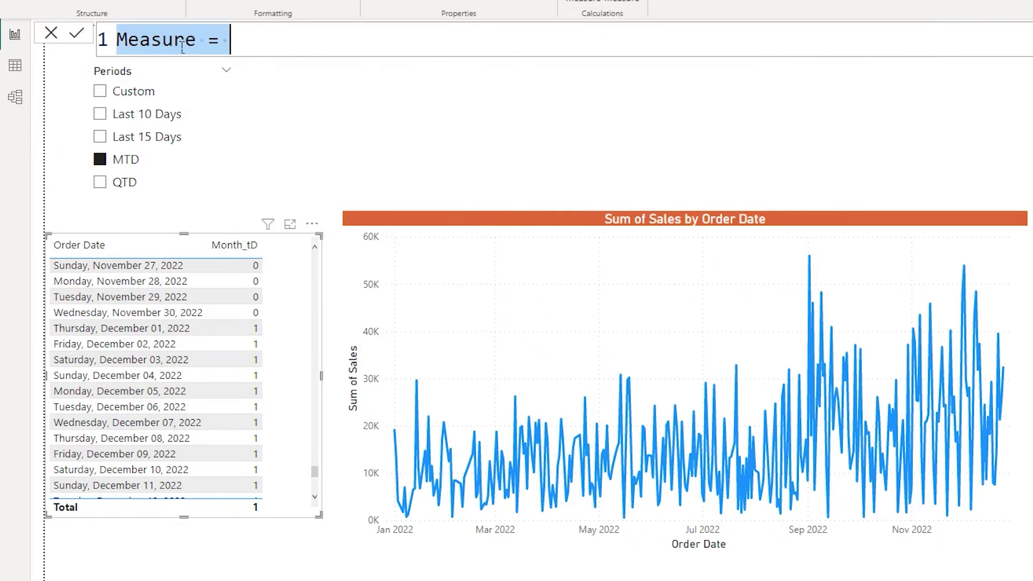
- Create another measure and name it Period_Selection
click(156, 33)
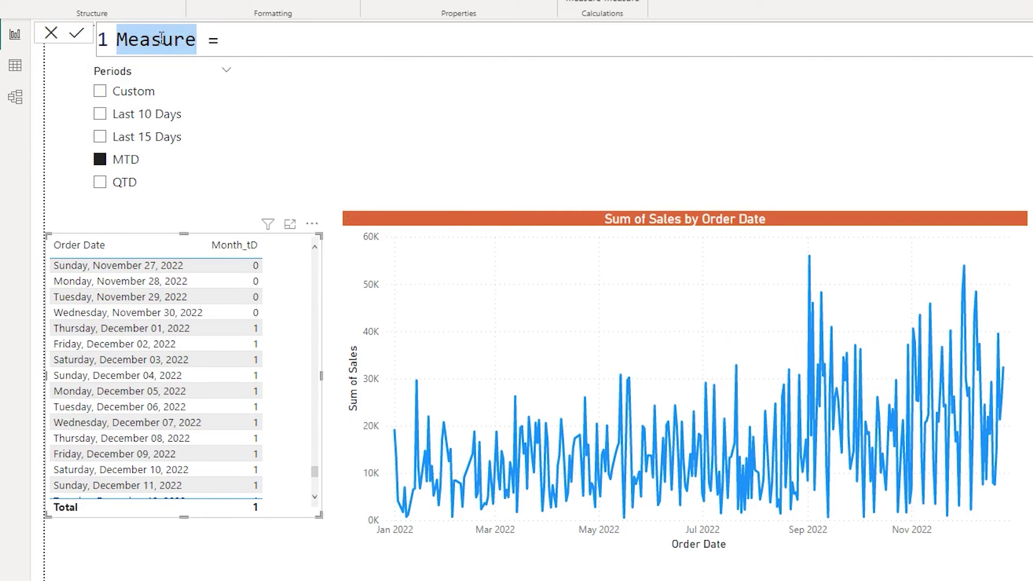
text(Period)
text(_Selection)
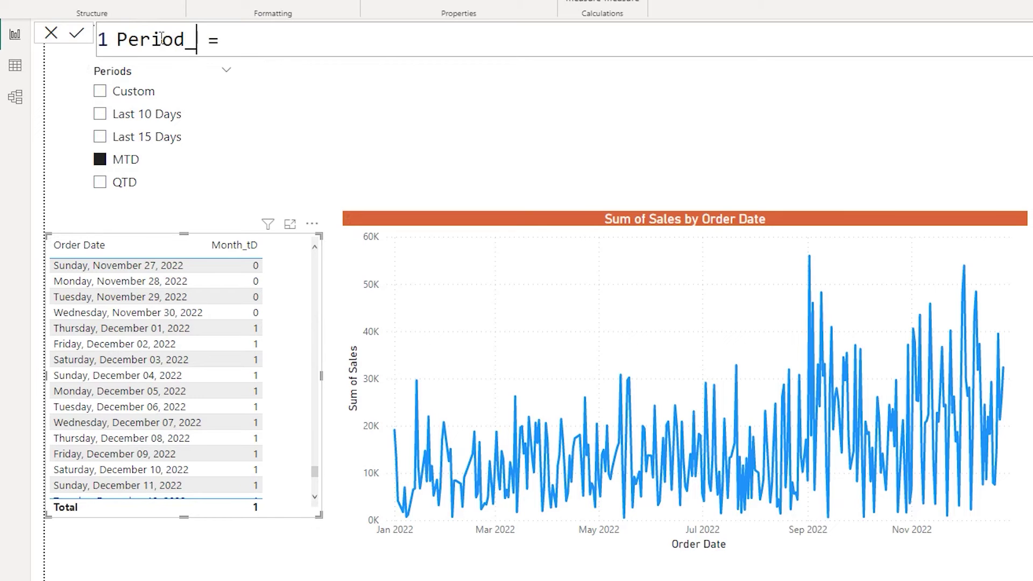
click(386, 54)
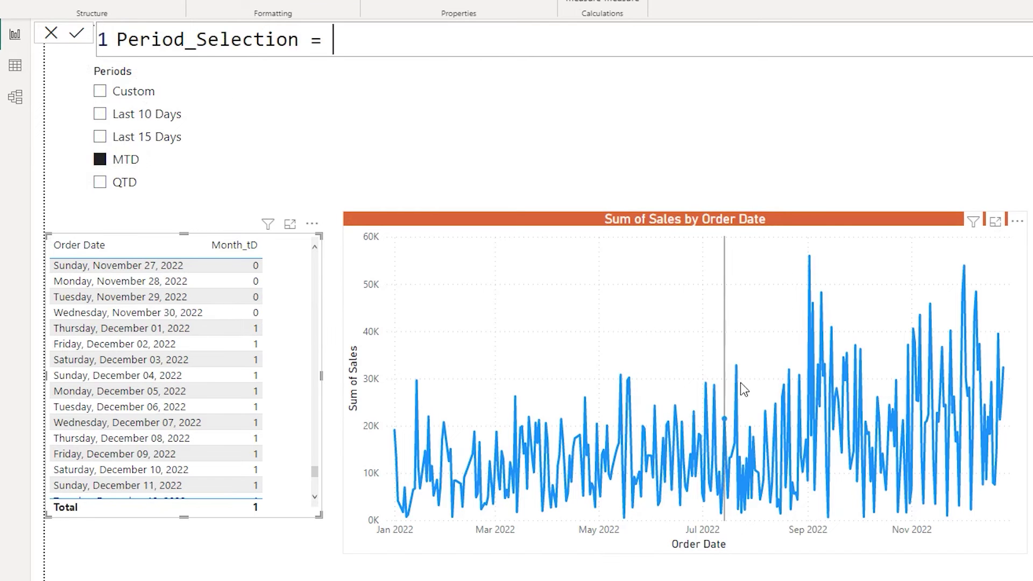
- Start the Period_Selection formula with the variable Period_Selected = SELECTEDVALUE(Slicer[Order_By])
mouse_move(740, 392)
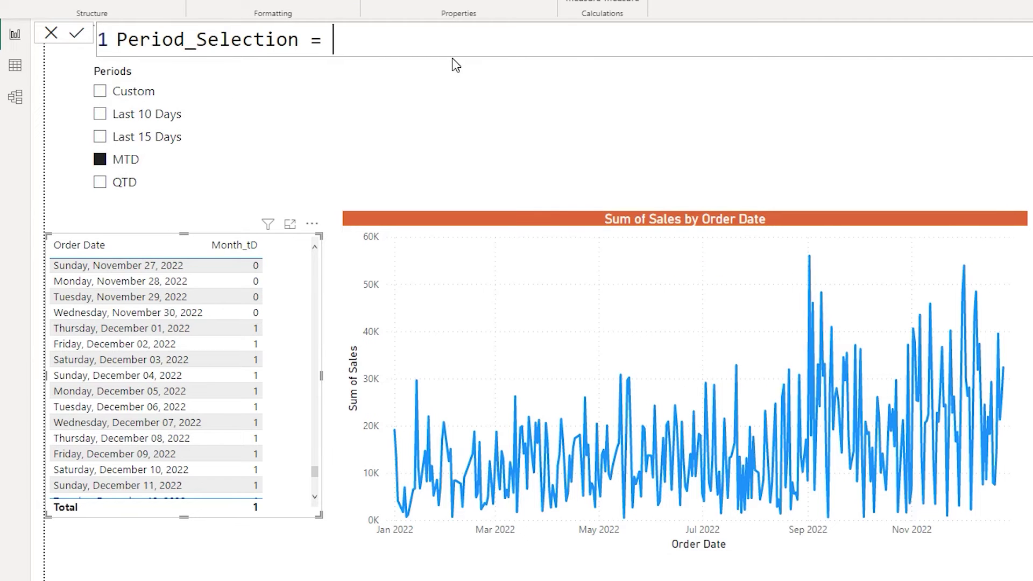
text(VAR)
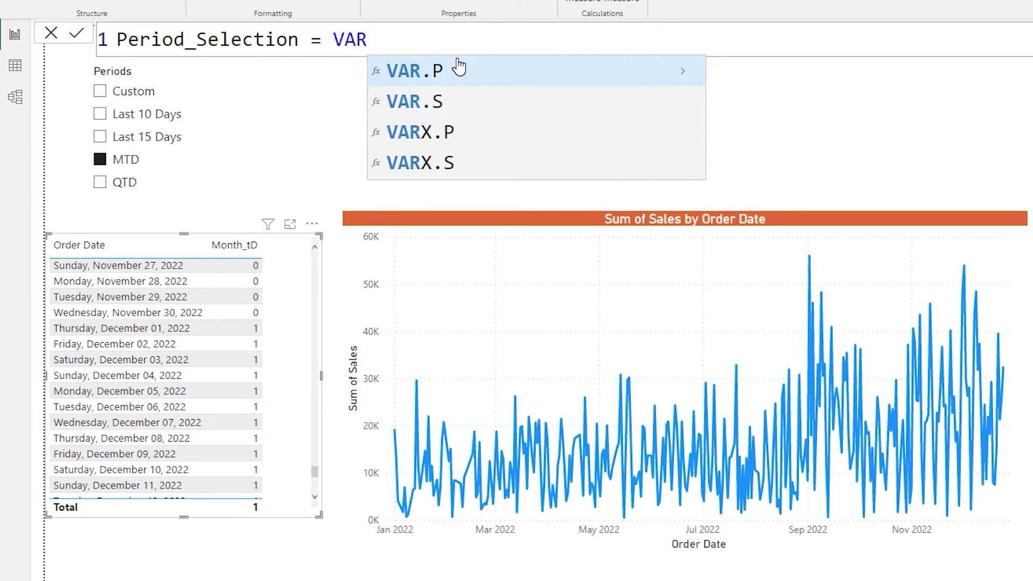
text( Perio)
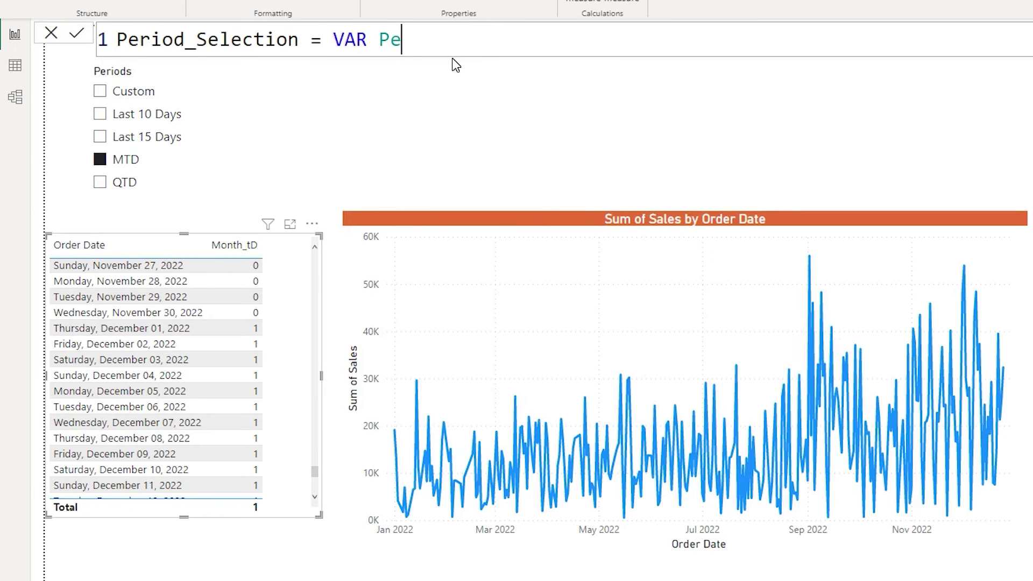
text(d_S)
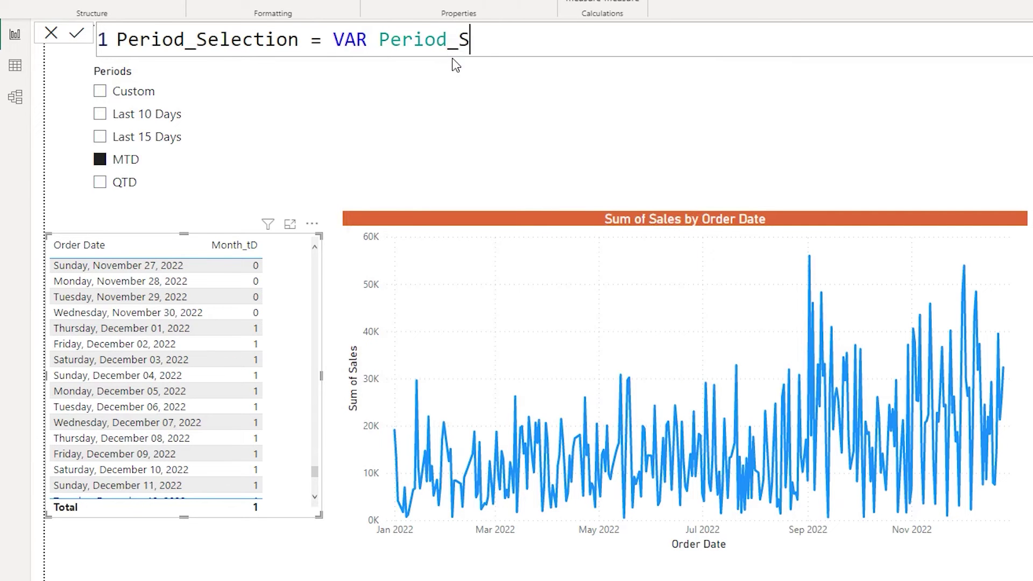
text(elected = Slect)
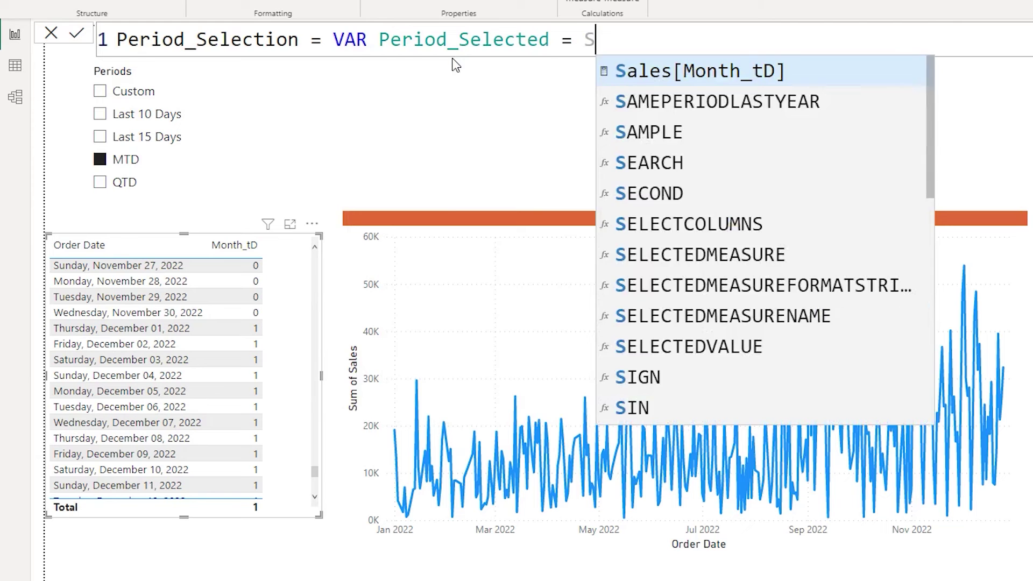
key(BackSpace)
key(BackSpace)
key(BackSpace)
key(BackSpace)
text(ele)
key(Down)
key(Down)
key(Down)
key(Down)
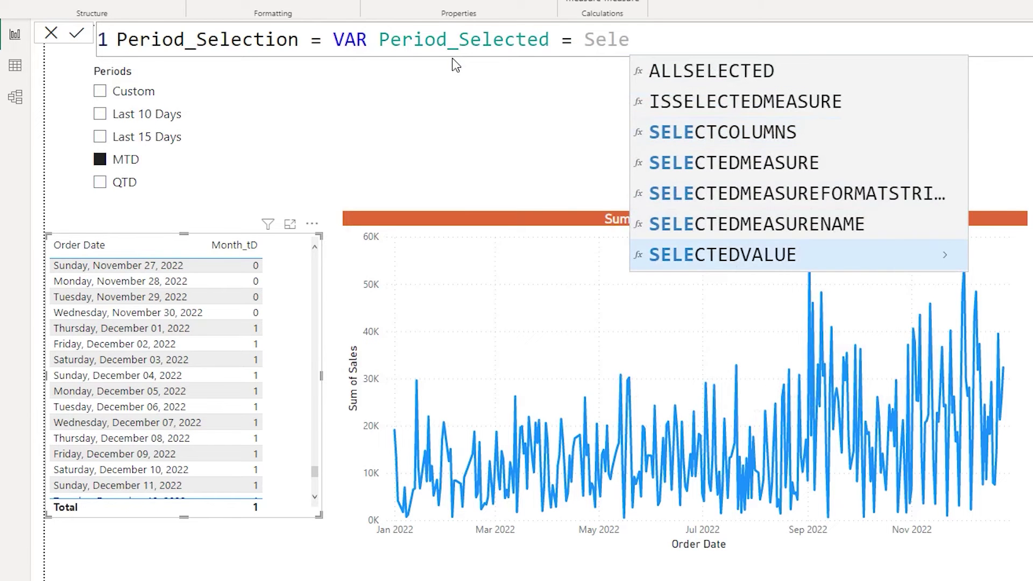
key(Tab)
text(sli)
key(Down)
key(Tab)
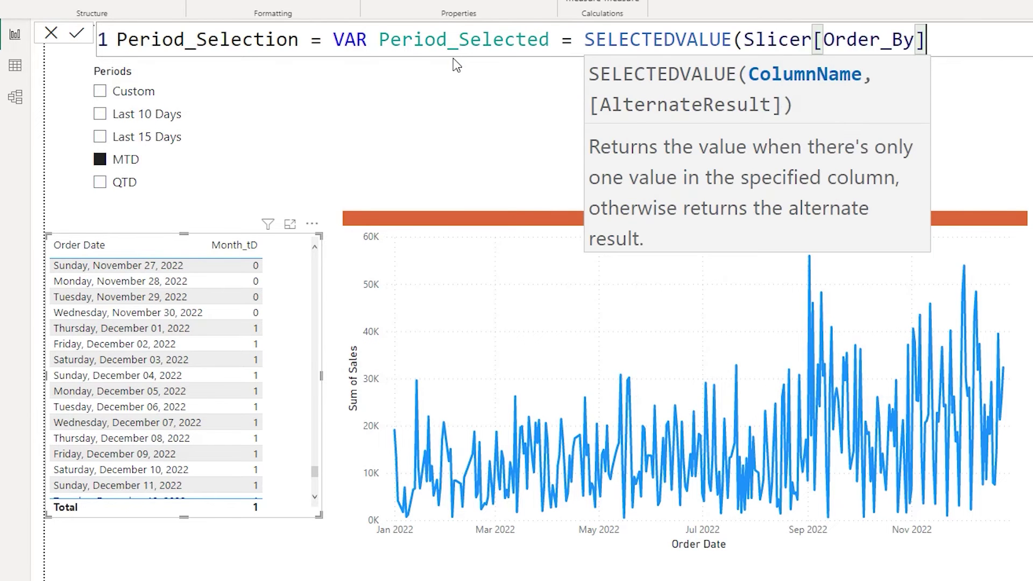
text())
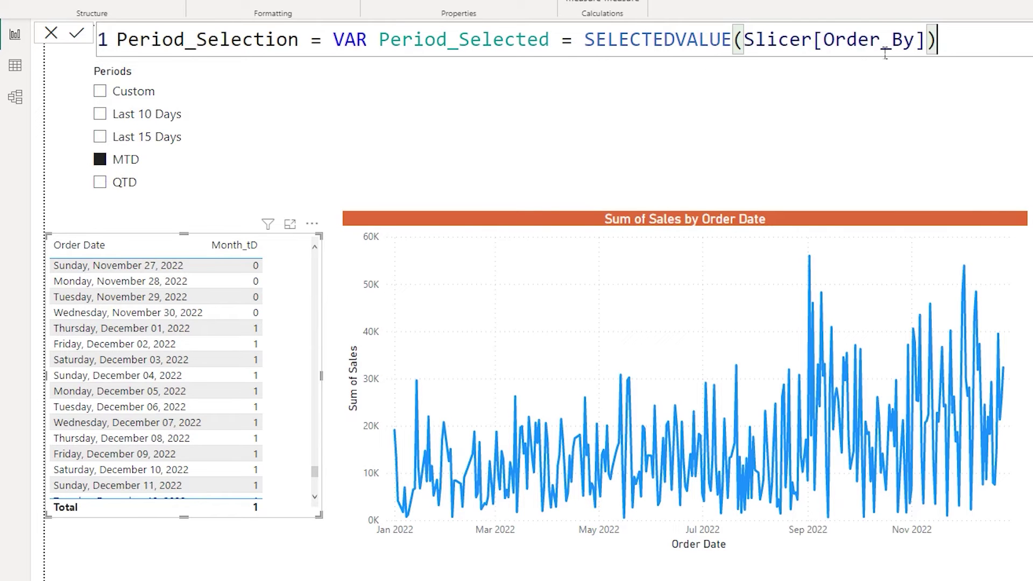
- Add a second line to the formula declaring the variable Month_to_Date = MAX(Sales[Order Date])
key(shift+Return)
key(Tab)
key(Tab)
key(Tab)
key(Tab)
text(VAR)
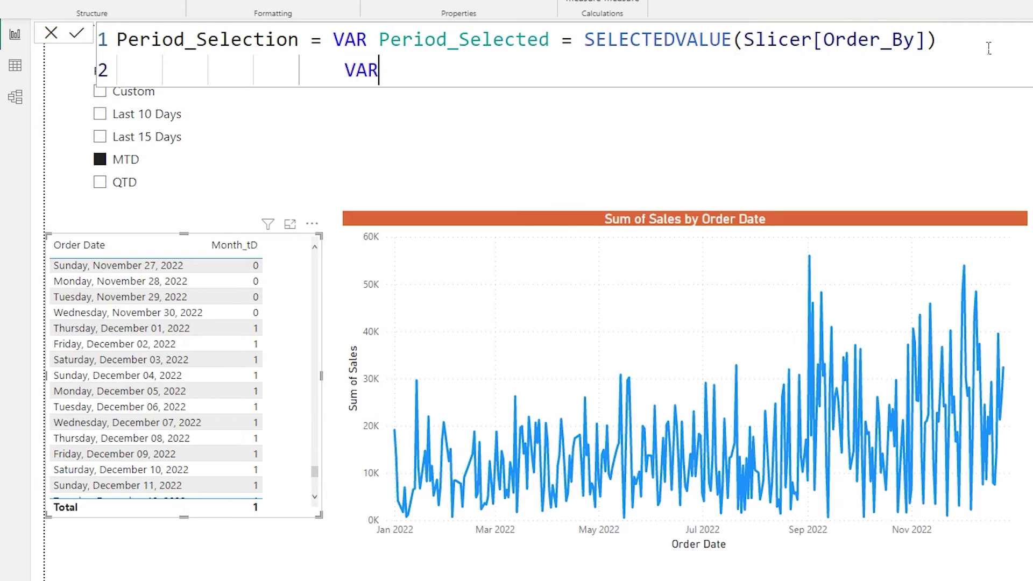
text( Month_to_Date )
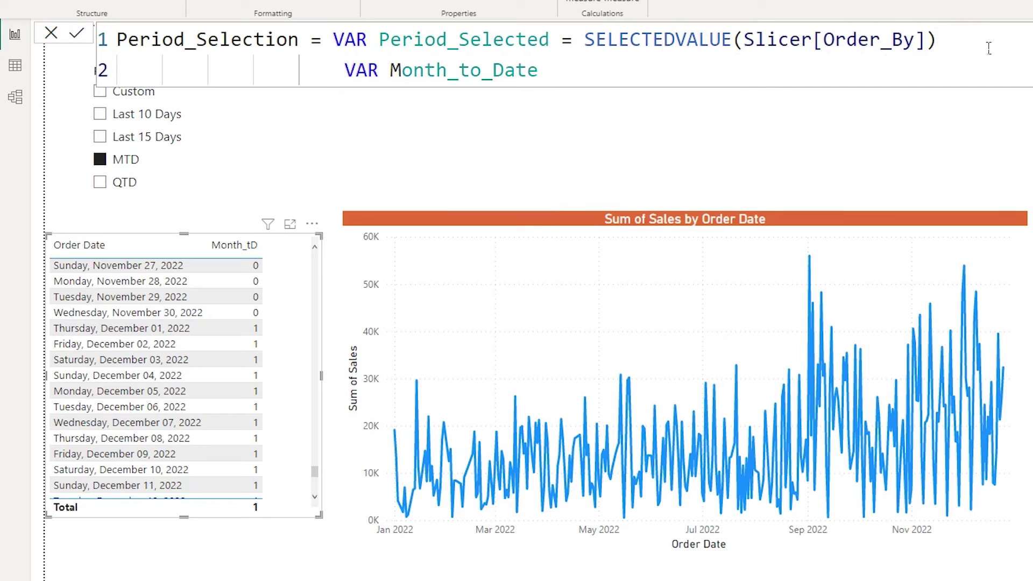
text(=)
text(MAX(Order)
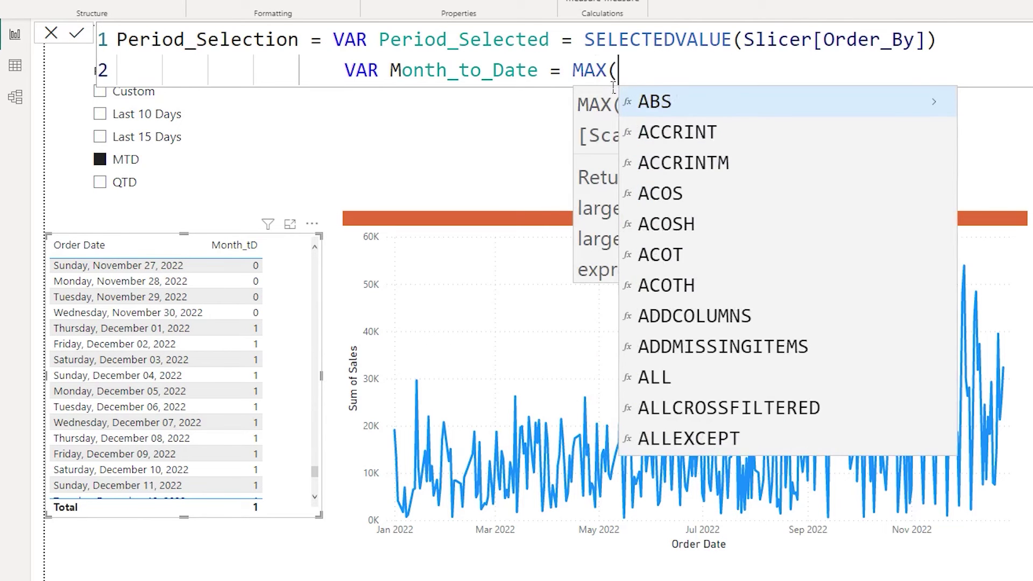
key(Down)
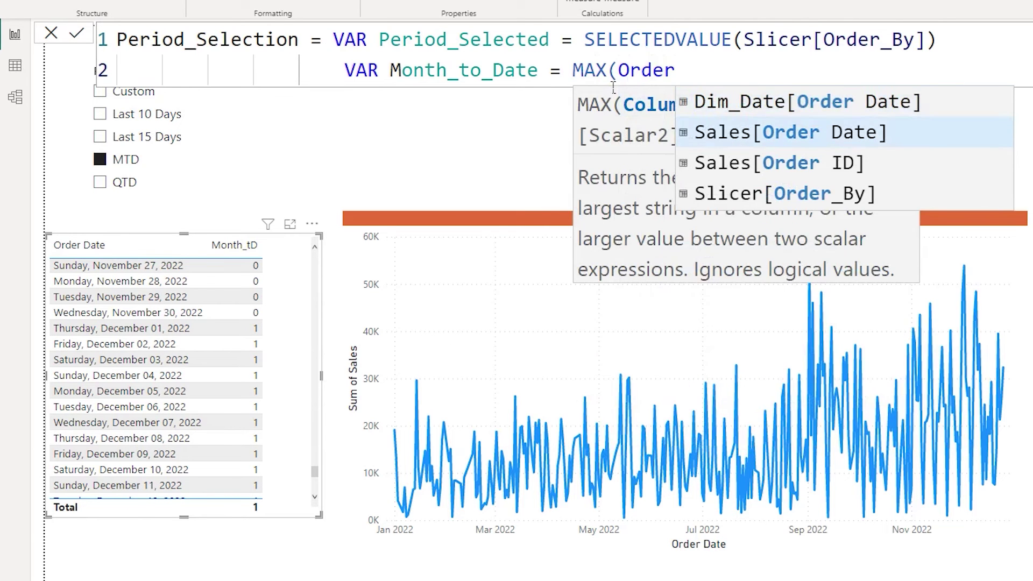
key(Tab)
text() )
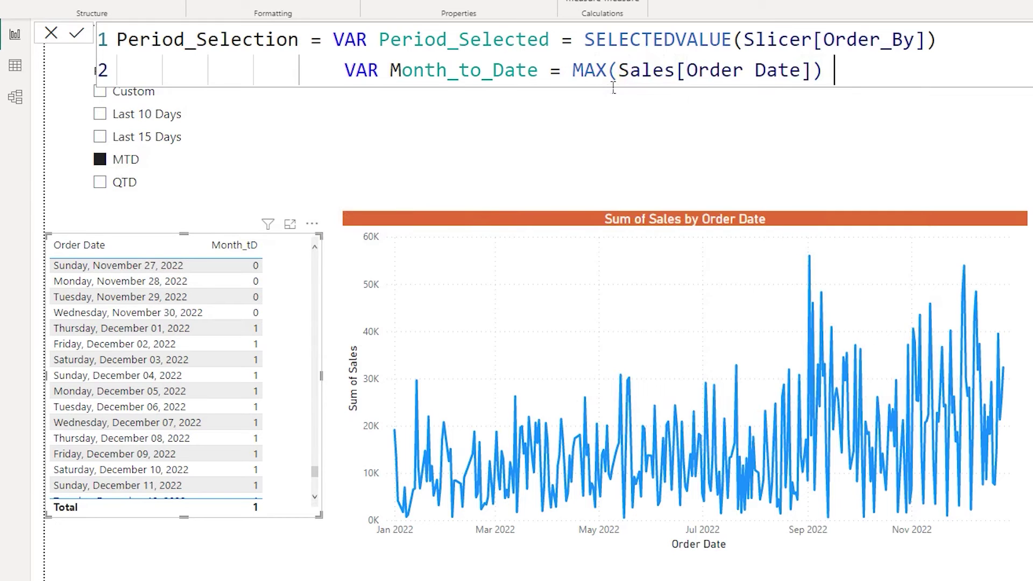
- Complete the Month_to_Date variable by testing the date with IN DATESMTD(Dim_Date[Order Date])
text(IN Date)
key(Down)
key(Down)
key(Down)
key(Down)
key(Down)
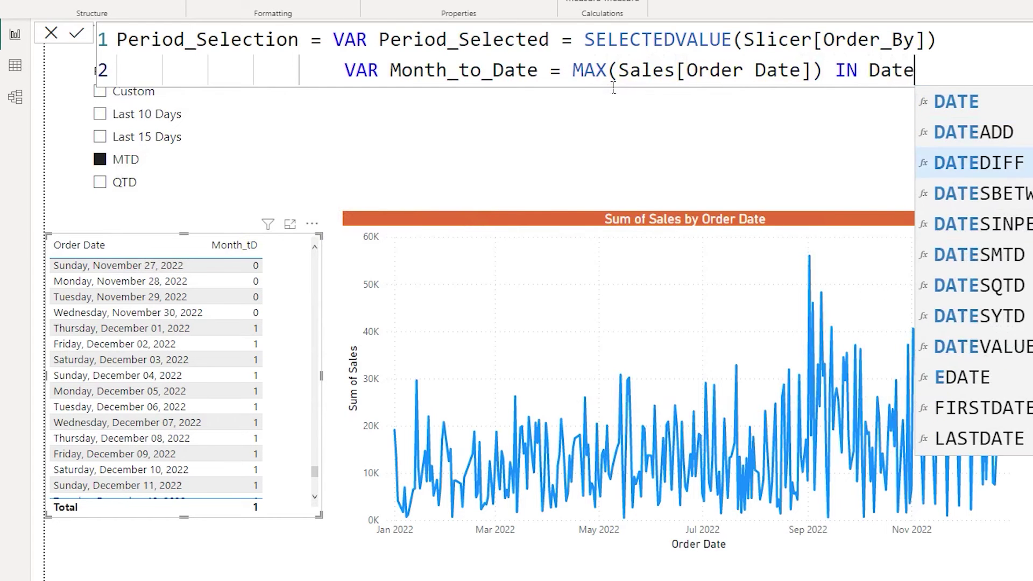
key(Tab)
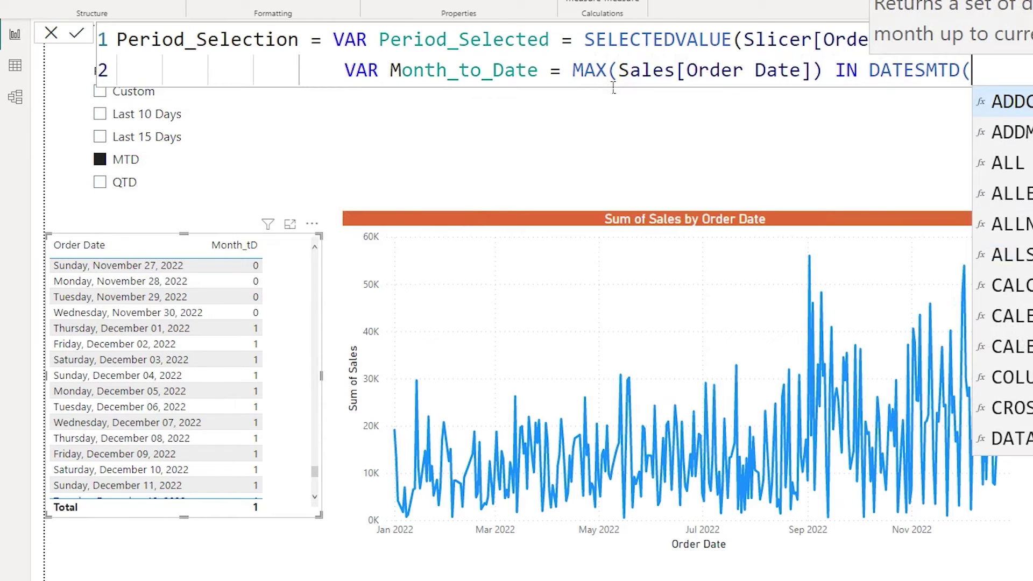
text(Dim)
key(Tab)
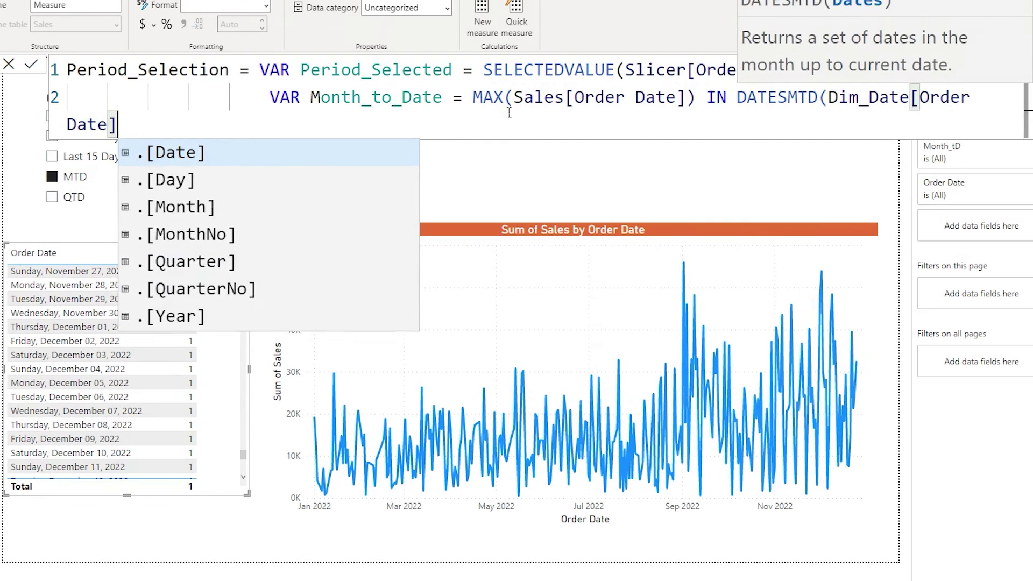
text())
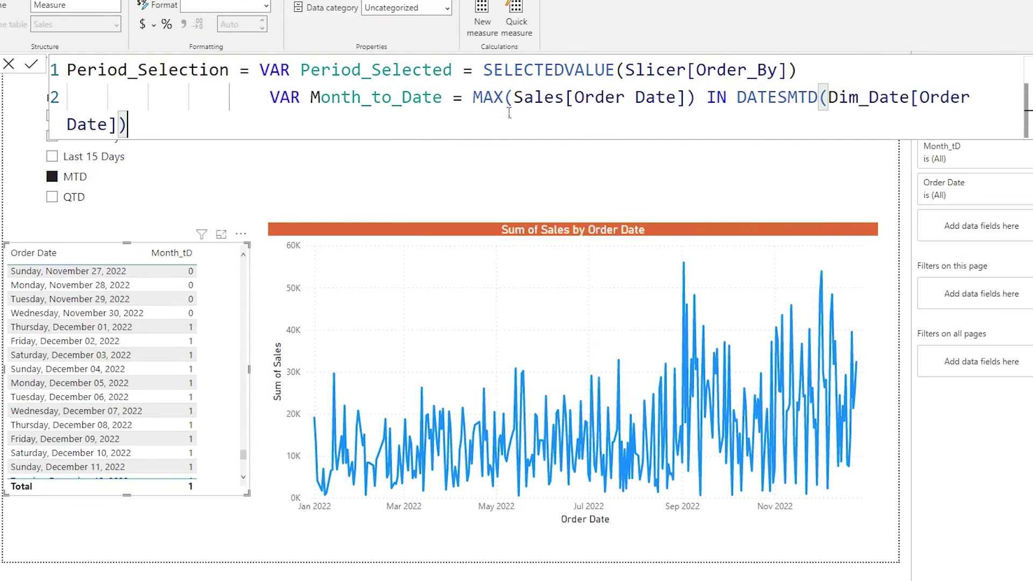
- Add a third VAR line as a copy of the Month_to_Date definition and rename the variable to Qtr_to_Date
key(shift+Return)
text(VAR)
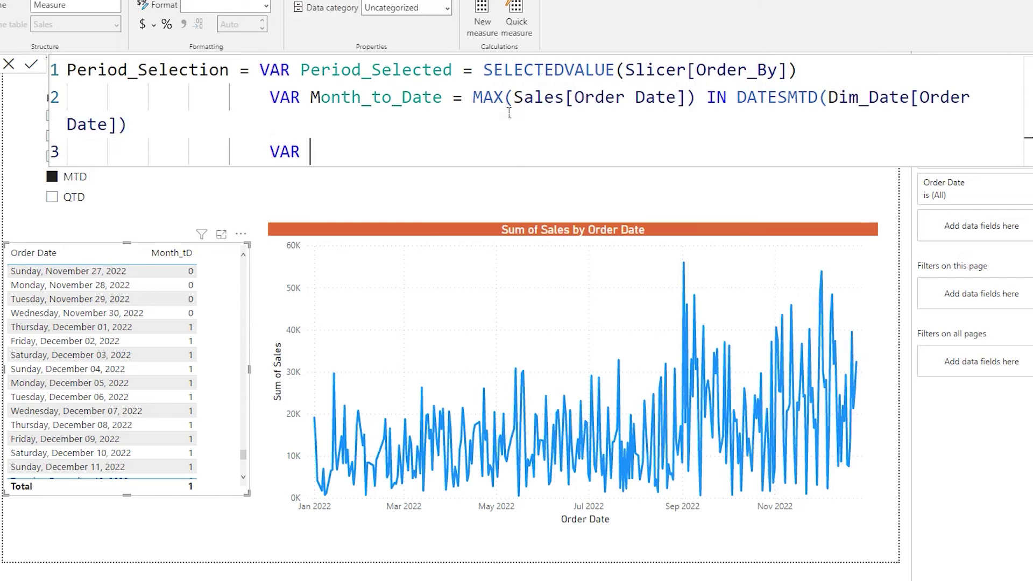
drag(311, 102, 1017, 124)
key(ctrl+c)
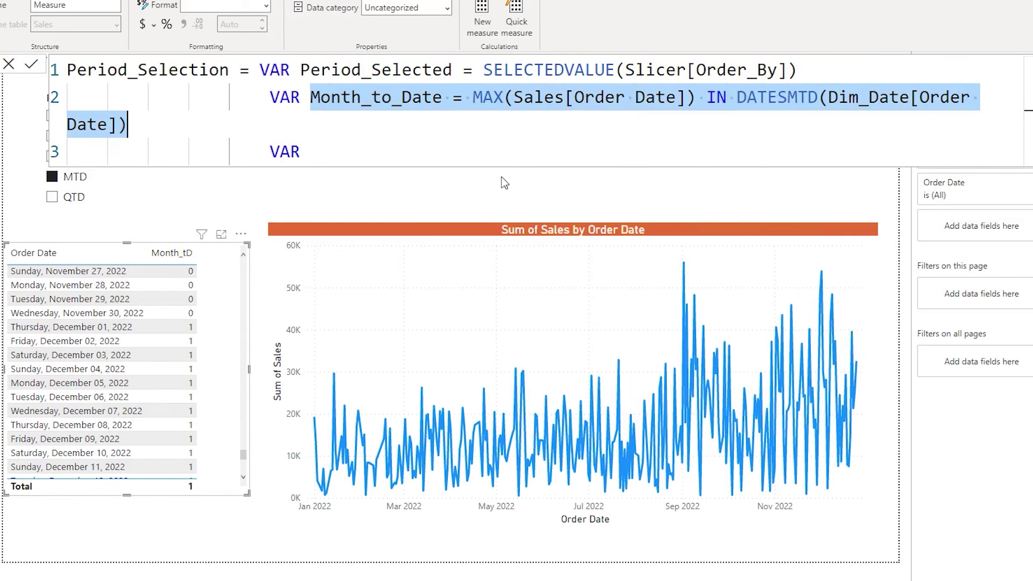
click(387, 163)
key(ctrl+v)
drag(360, 153, 317, 166)
text(Qtr)
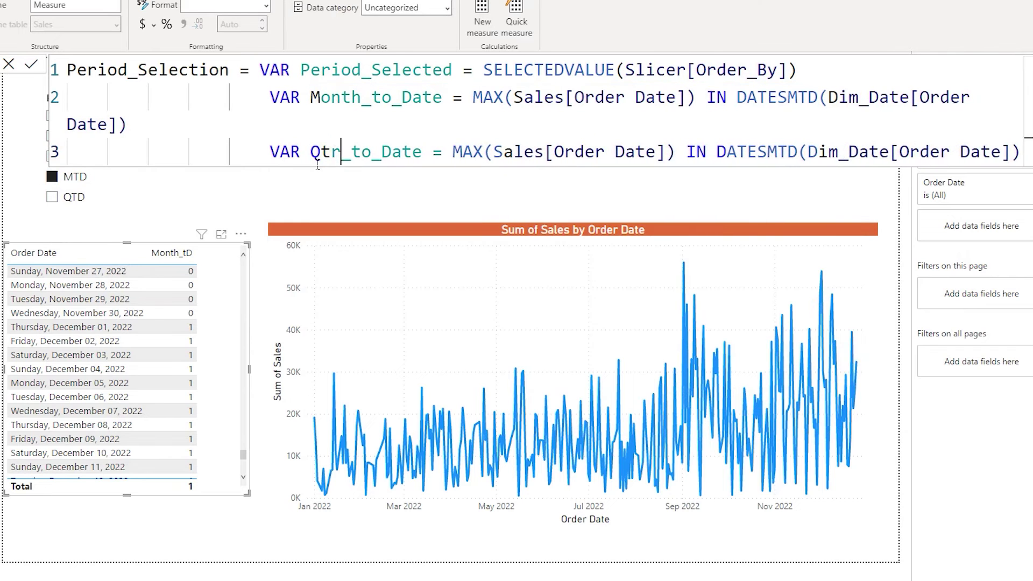
- Replace DATESMTD with DATESQTD in the Qtr_to_Date variable
click(776, 152)
key(BackSpace)
text(Q)
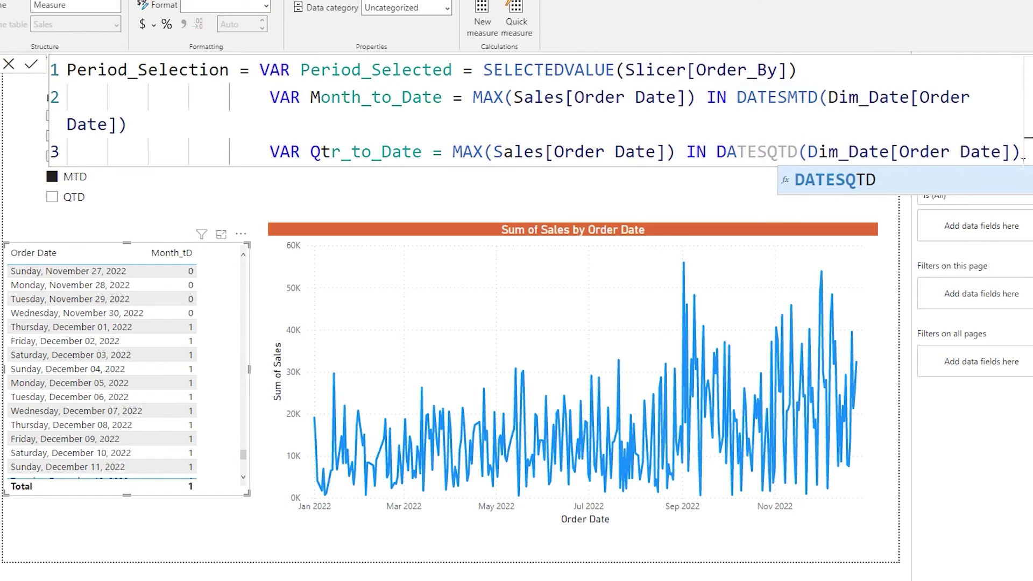
click(837, 181)
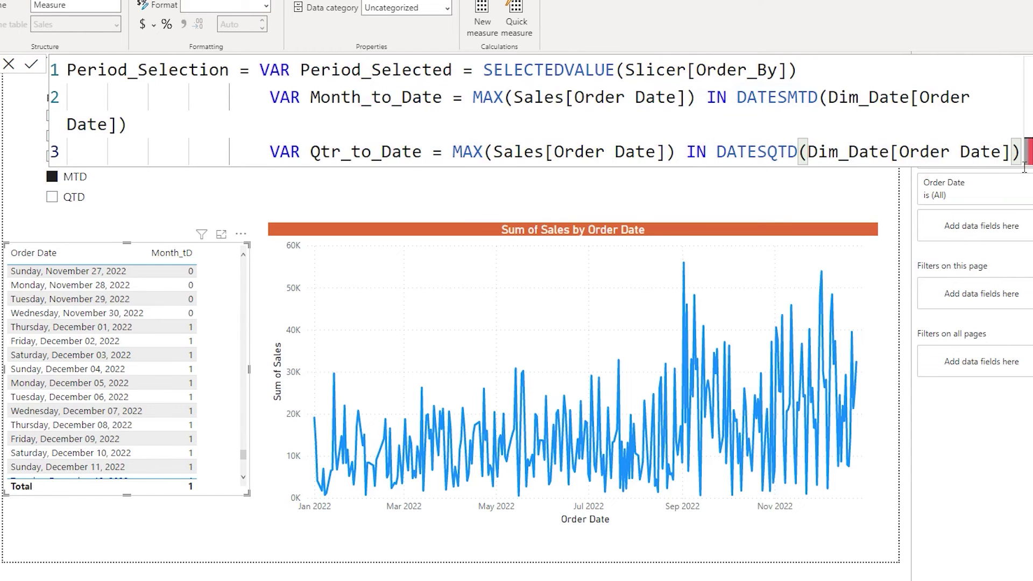
- Below a blank line, declare the variable Last_10_Days = MAX(Sales[Order Date]) IN
key(shift+Return)
key(shift+Return)
key(shift+Return)
click(304, 207)
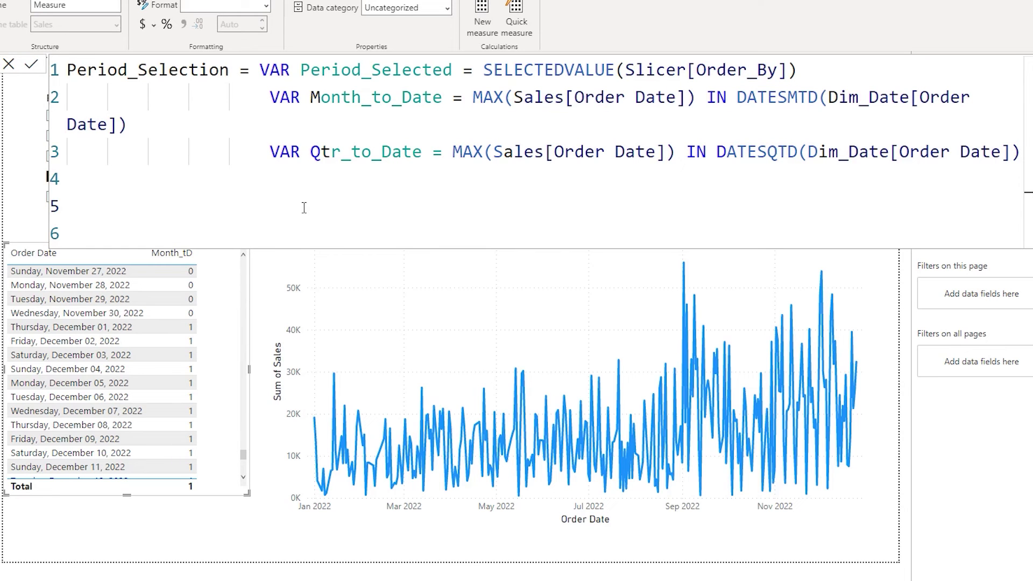
text(VAR Last)
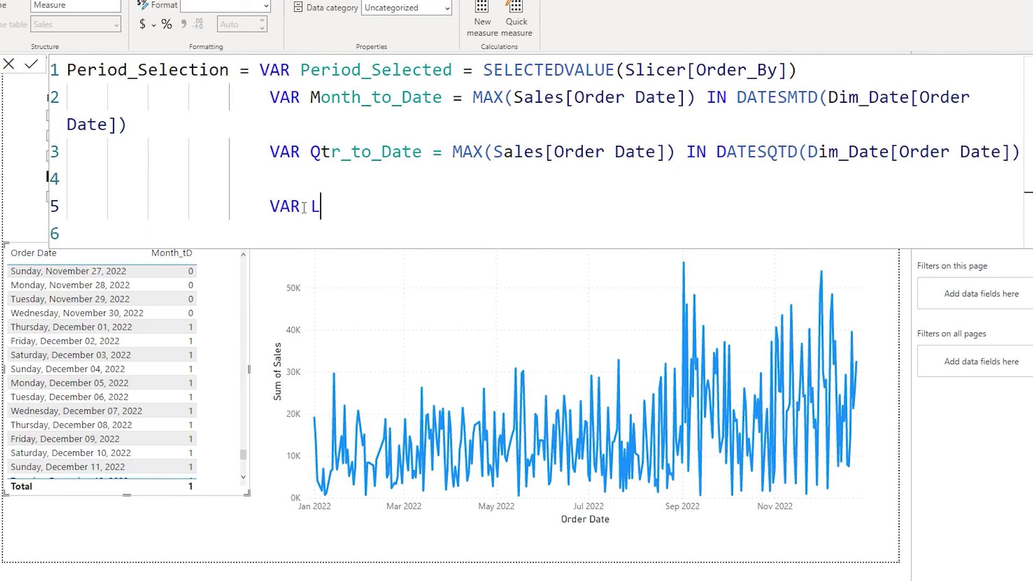
text(0_)
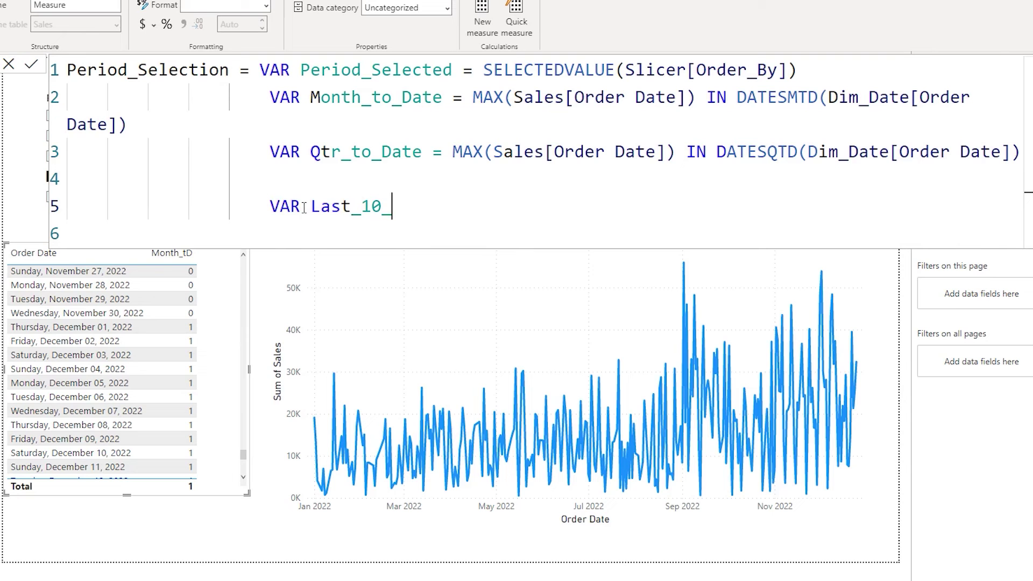
text(Days = MAX(Sales[Order)
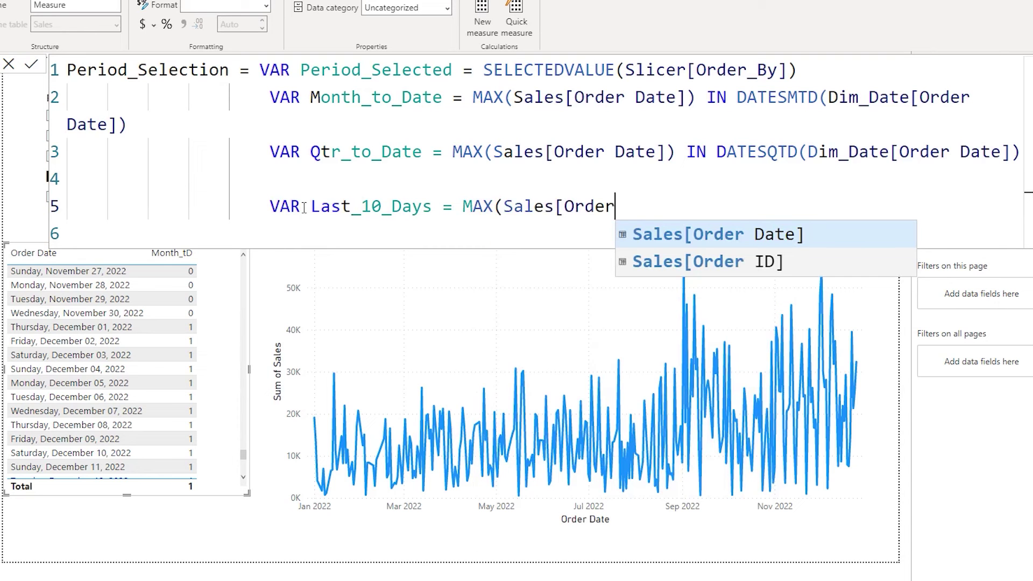
key(Tab)
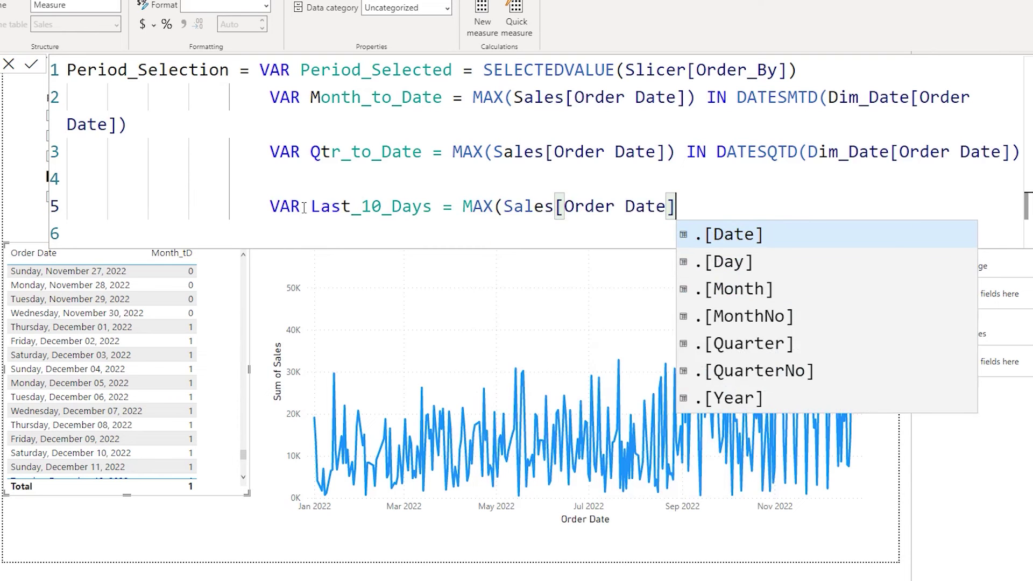
text() IN)
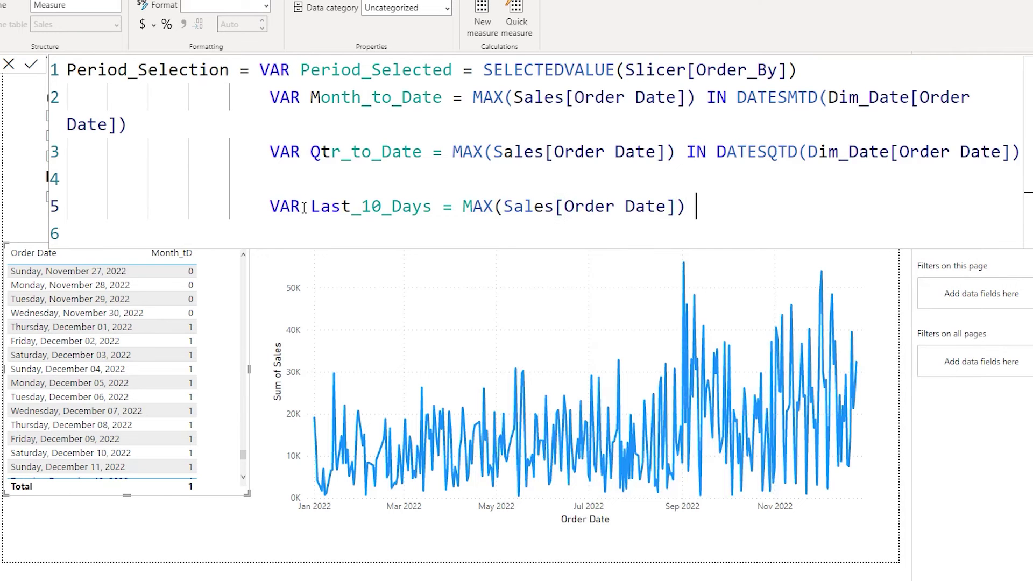
- On a new indented line under Last_10_Days, open a FILTER function with Dim_Date as its table
key(shift+Return)
key(Tab)
key(Tab)
key(Tab)
key(Tab)
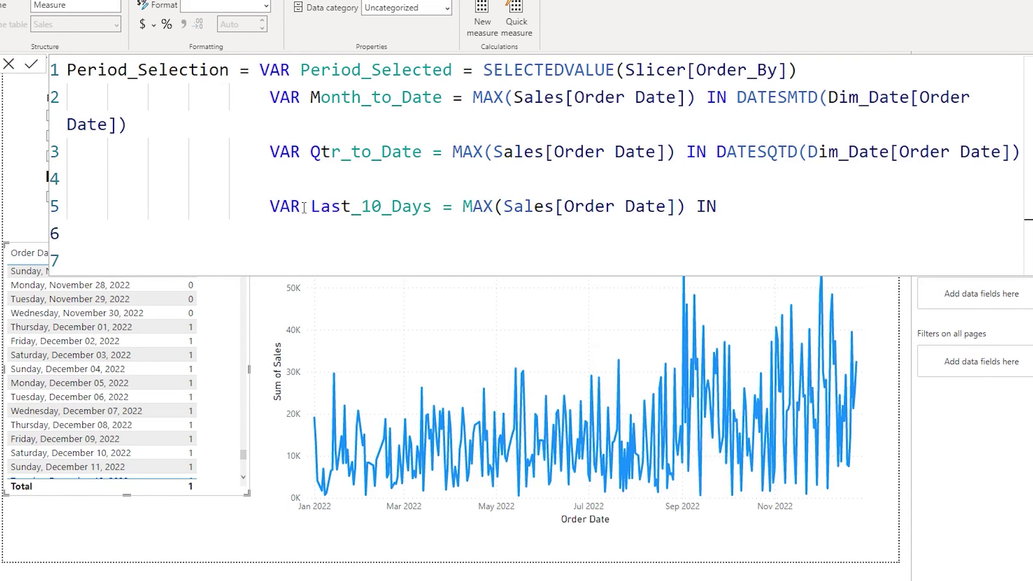
text(Filter)
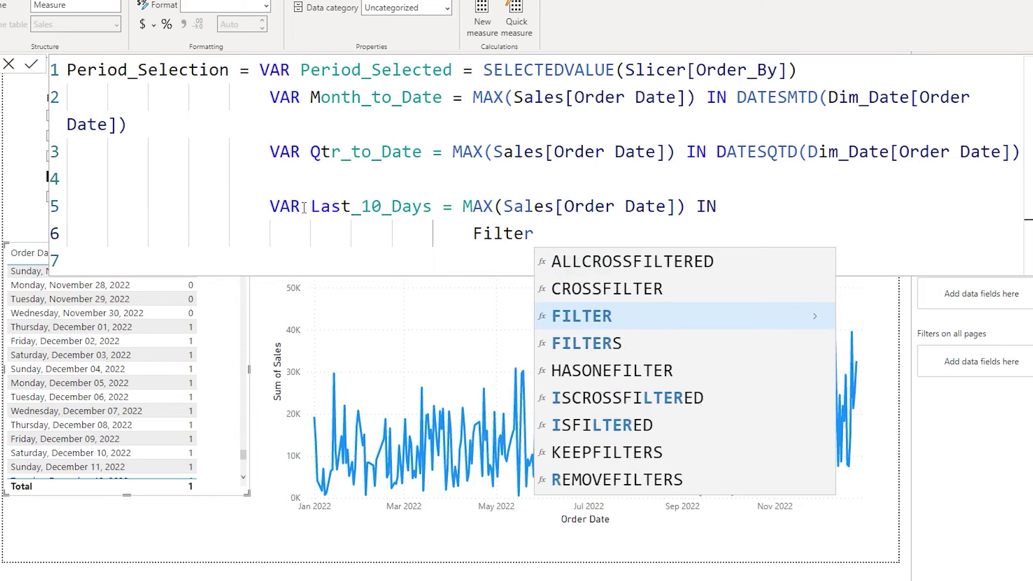
key(Tab)
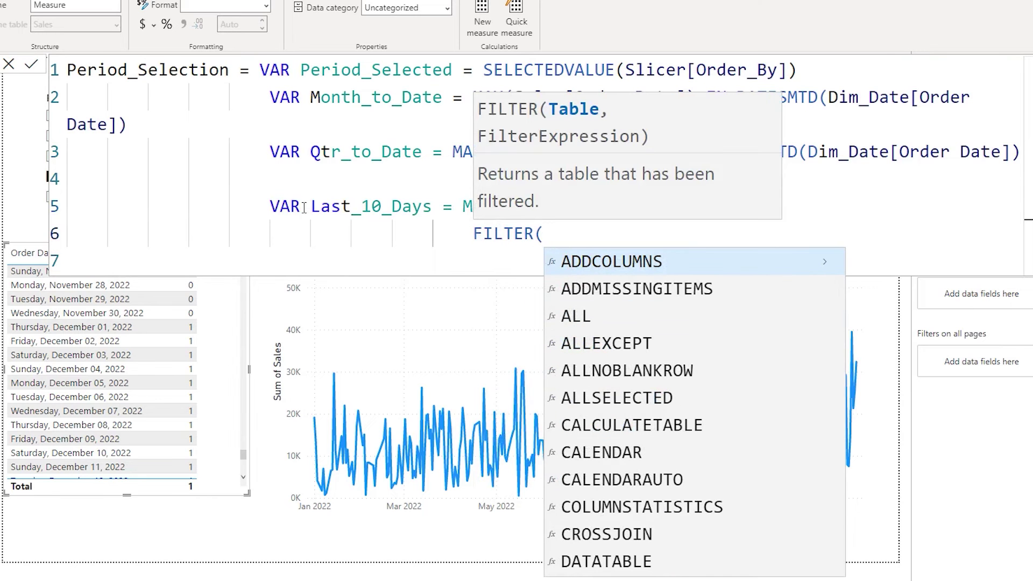
text(dim)
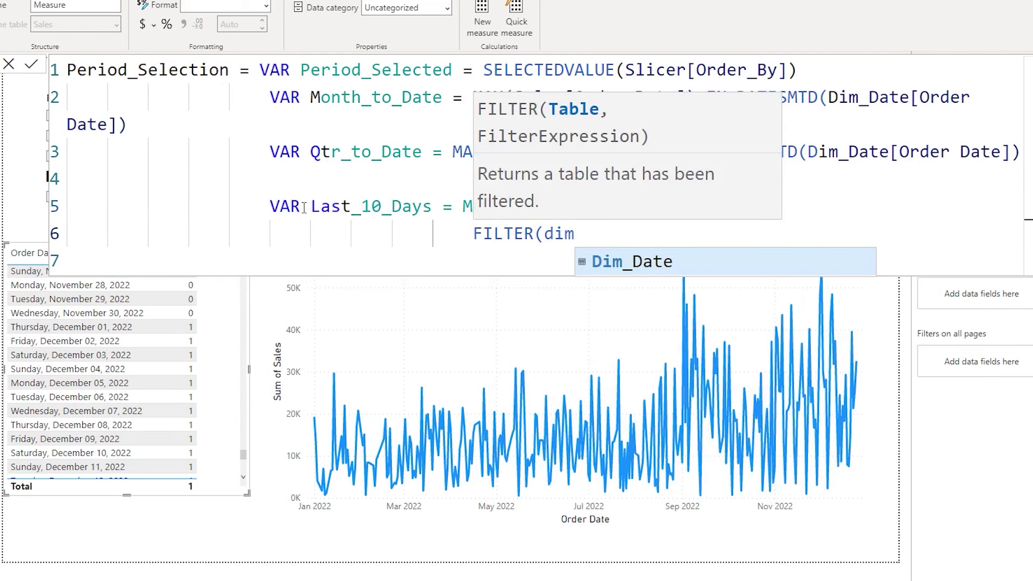
key(Tab)
text(, )
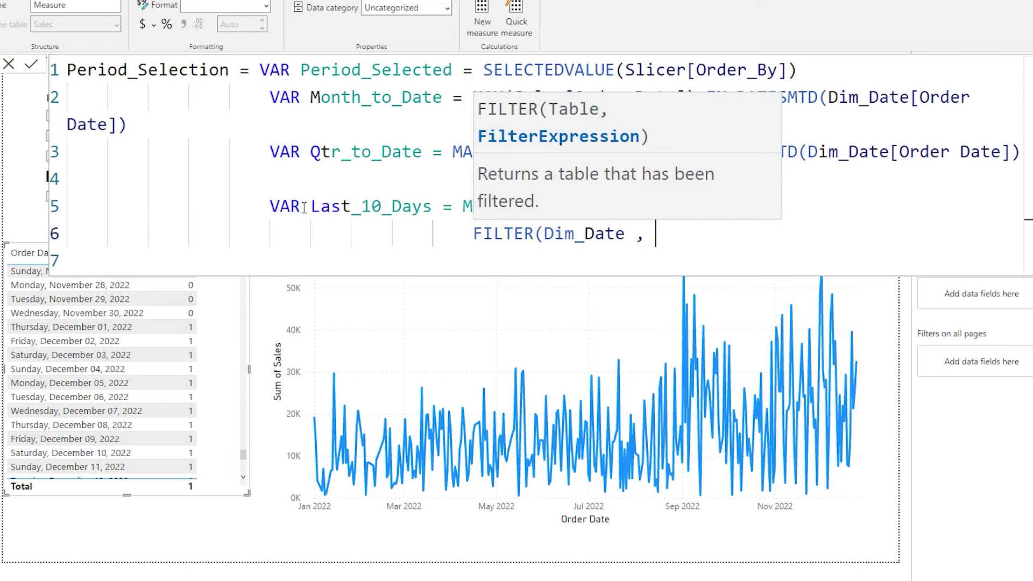
- Enter Dim_Date[Order Date] <= TODAY() as the first filter condition for Last_10_Days, followed by the && operator
text(Date)
key(Down)
key(Down)
key(Down)
key(Down)
key(Down)
key(Down)
key(Down)
key(Down)
key(Down)
key(Down)
key(Tab)
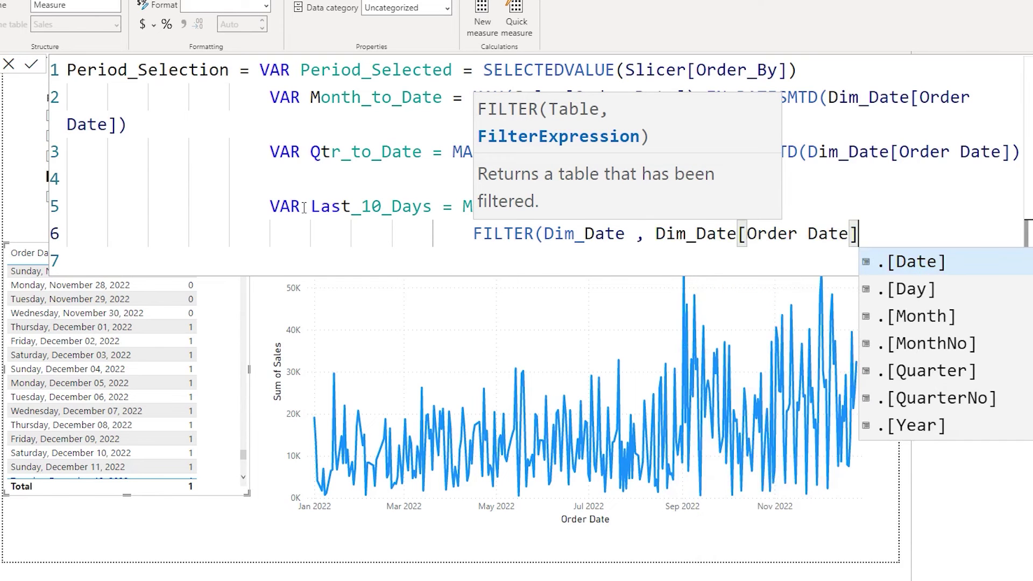
text(<= today)
key(Tab)
text() && D)
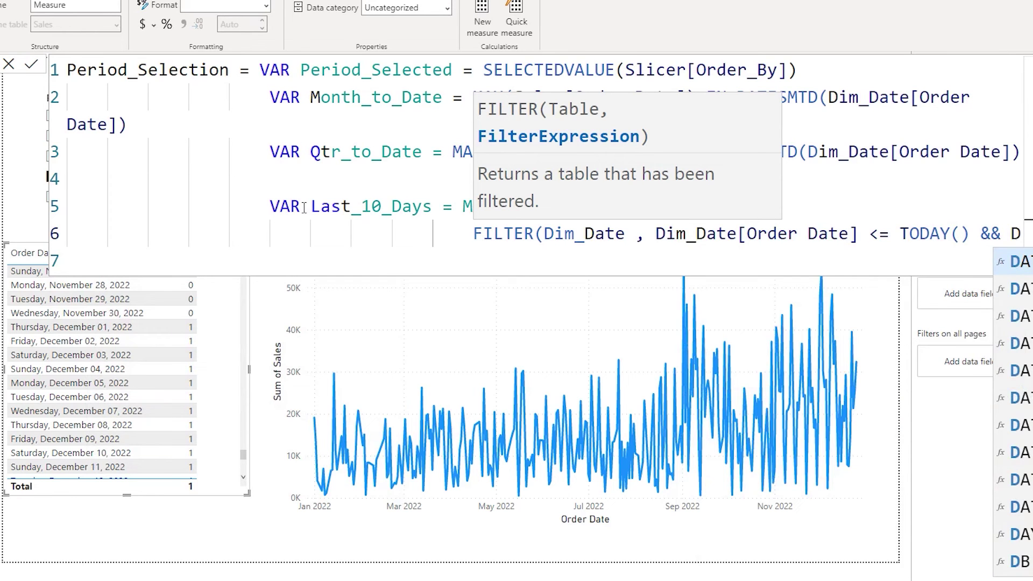
- Add the second filter condition Dim_Date[Order Date] >= TODAY() - 10 and close the FILTER function
key(BackSpace)
text(Order)
key(Tab)
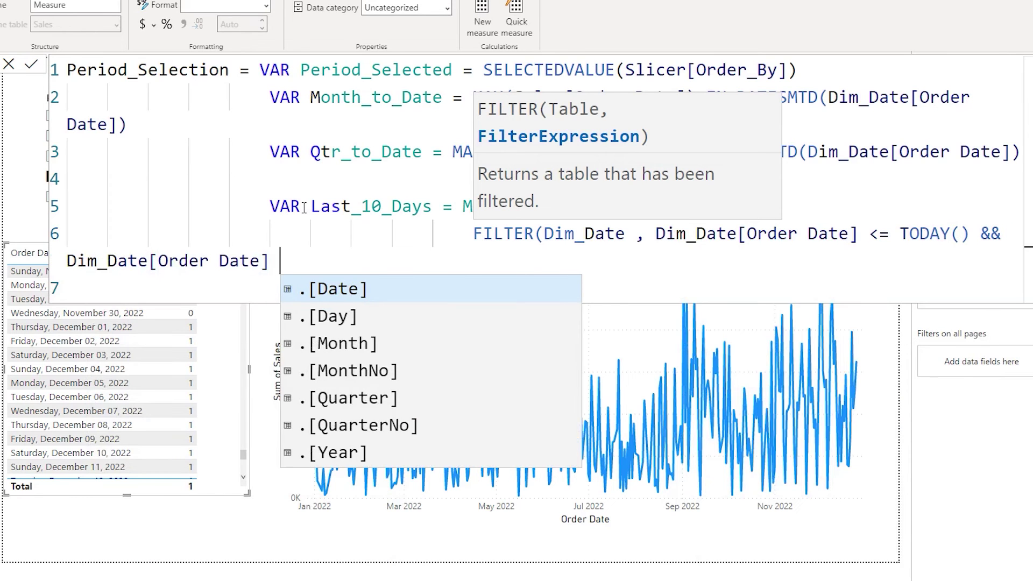
text(>)
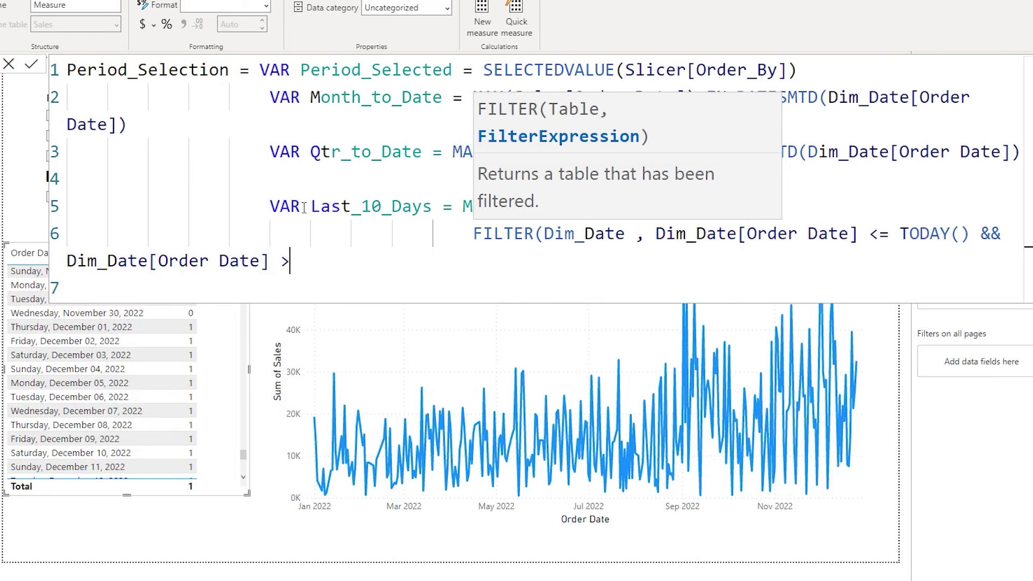
text(= today)
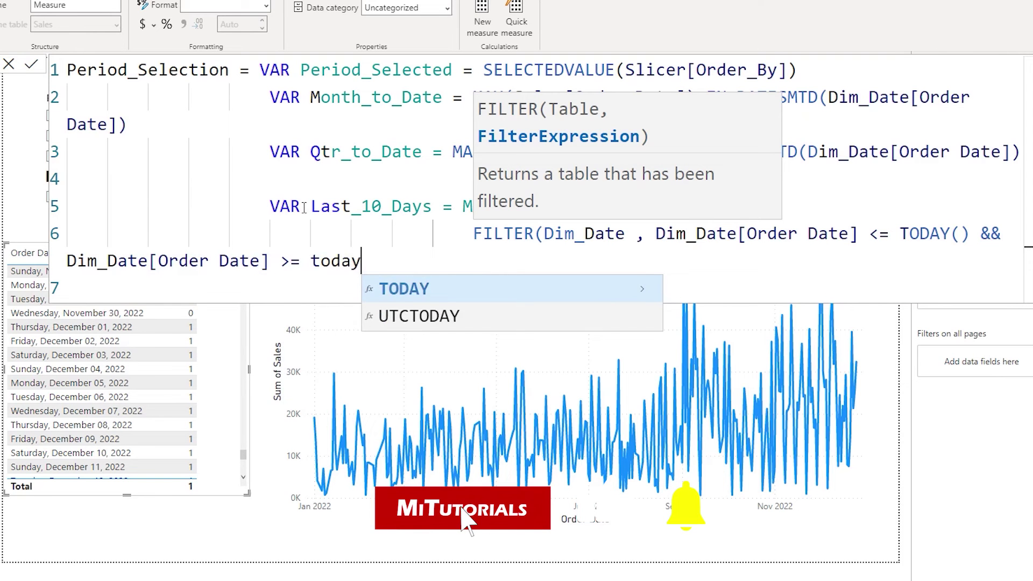
key(Tab)
text() - 10)
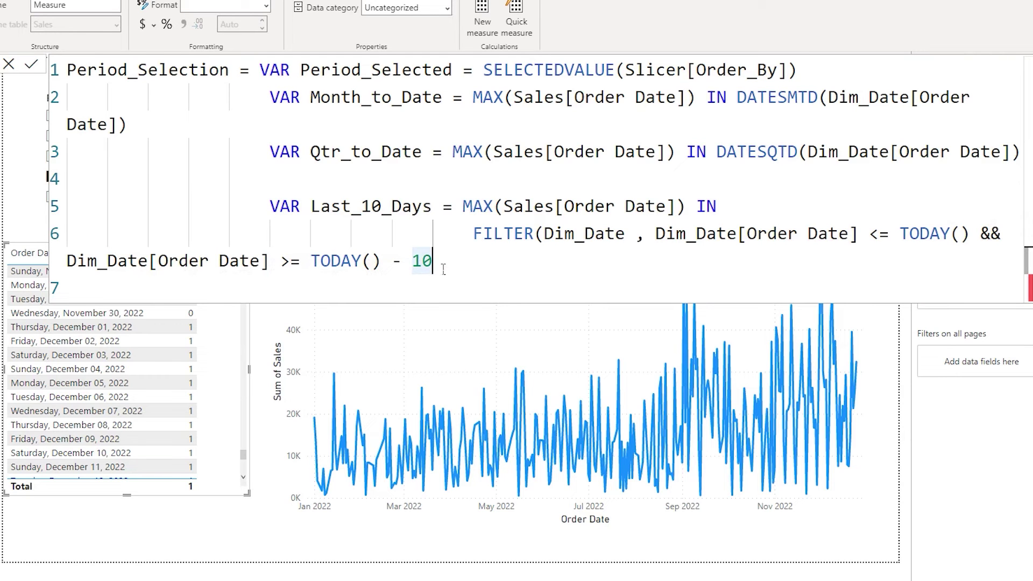
text())
- Add a copy of the Last_10_Days definition below it and rename the copied variable to Last_15_Days
text(VAR Last_10_Days = MAX(Sales[Order Date]) IN FILTER(Dim_Date , Dim_Date[Order Date] <= TODAY() && Dim_Date[Order Date] >= TODAY() - 10 ))
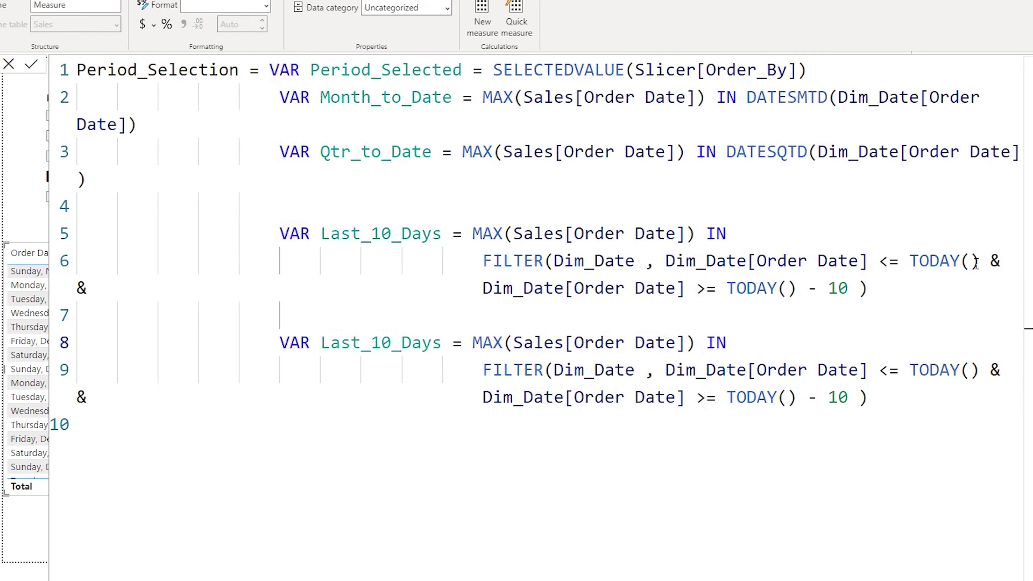
drag(897, 296, 281, 246)
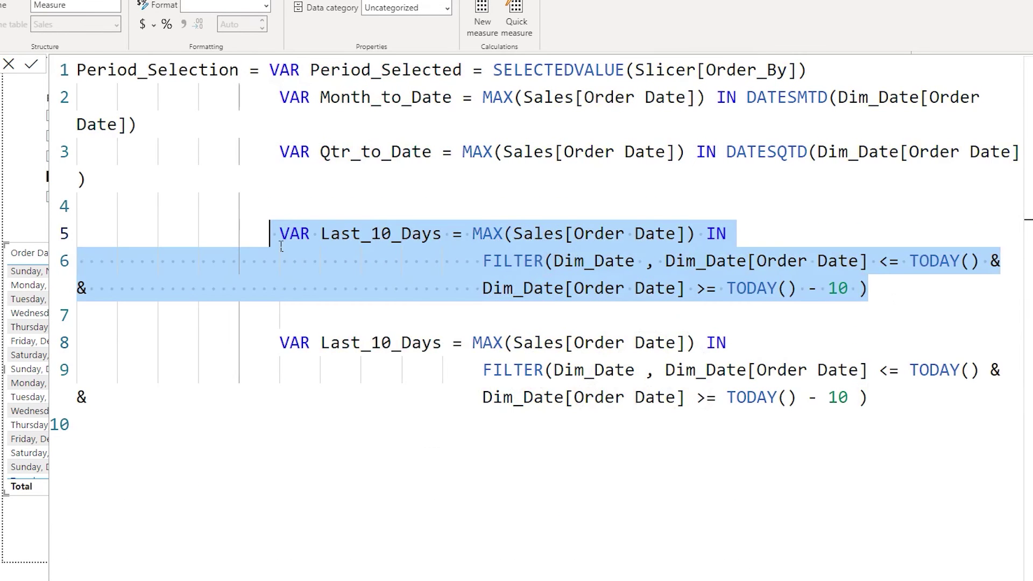
click(391, 347)
key(BackSpace)
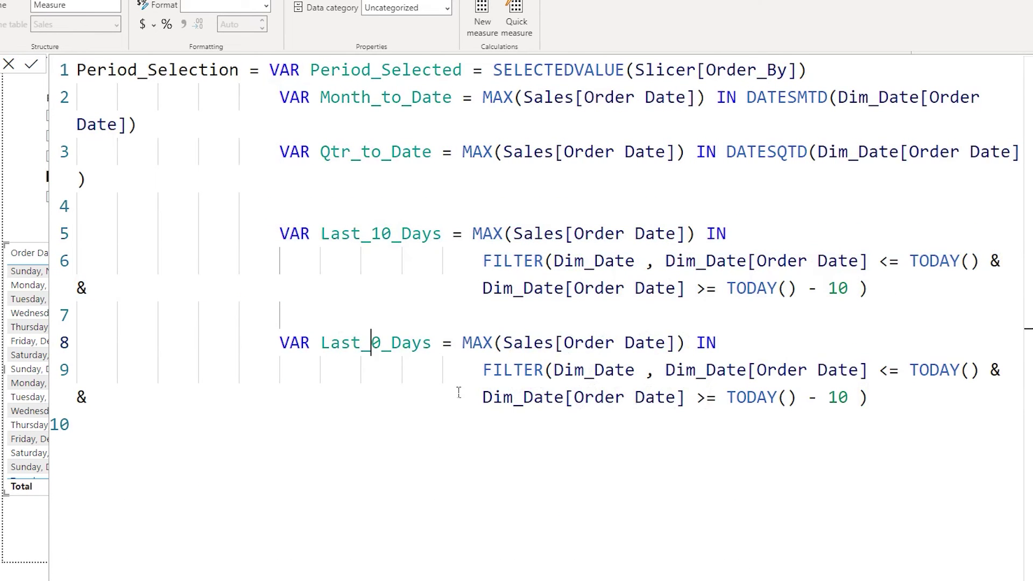
key(Delete)
text(15)
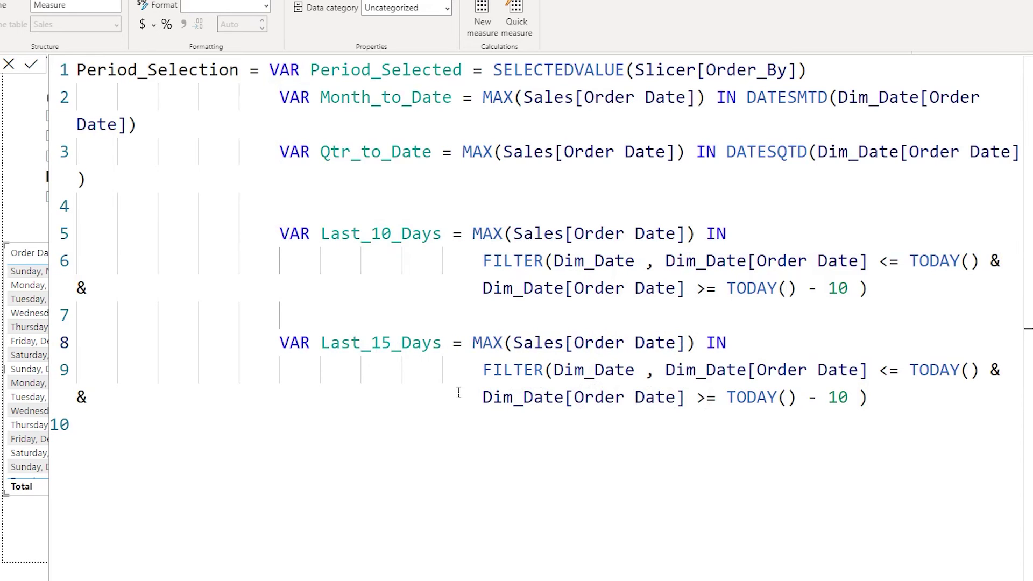
- Change the number of days subtracted from TODAY() in the Last_15_Days filter to 15
click(850, 398)
key(shift+Left)
key(shift+Left)
text(15)
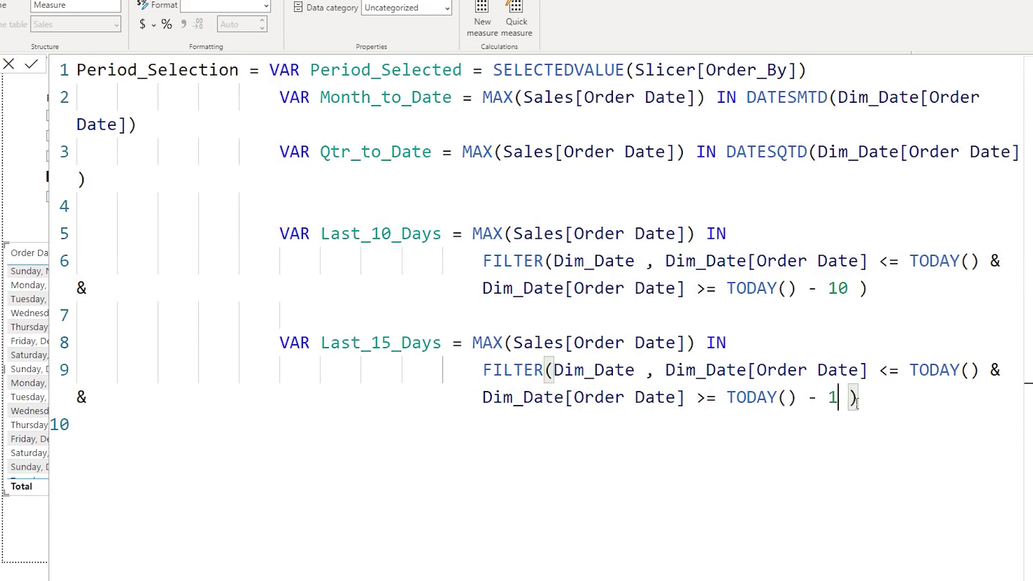
click(893, 407)
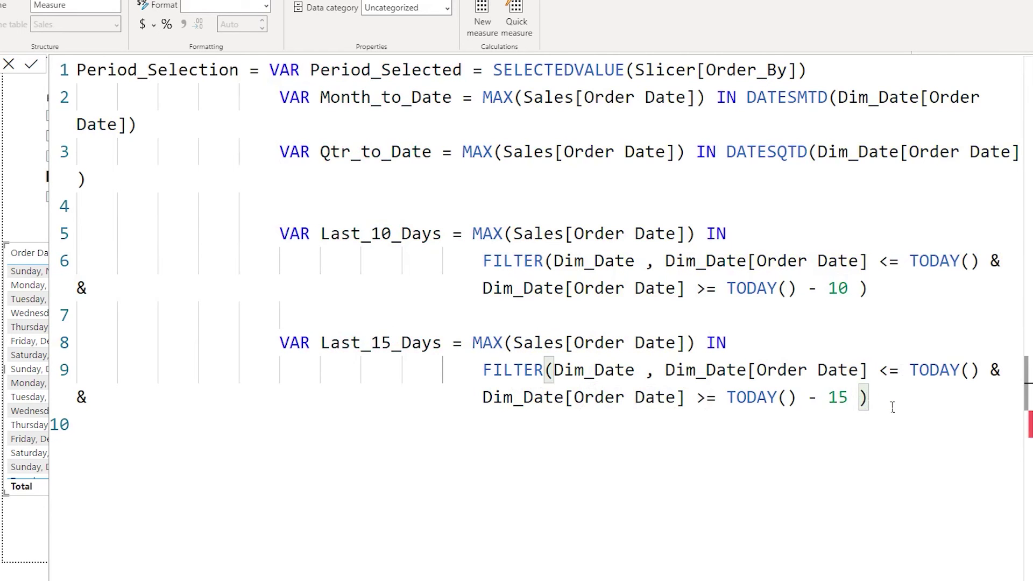
- Leave a blank line after Last_15_Days and start a new VAR line aligned with the other variables
key(shift+Return)
key(shift+Return)
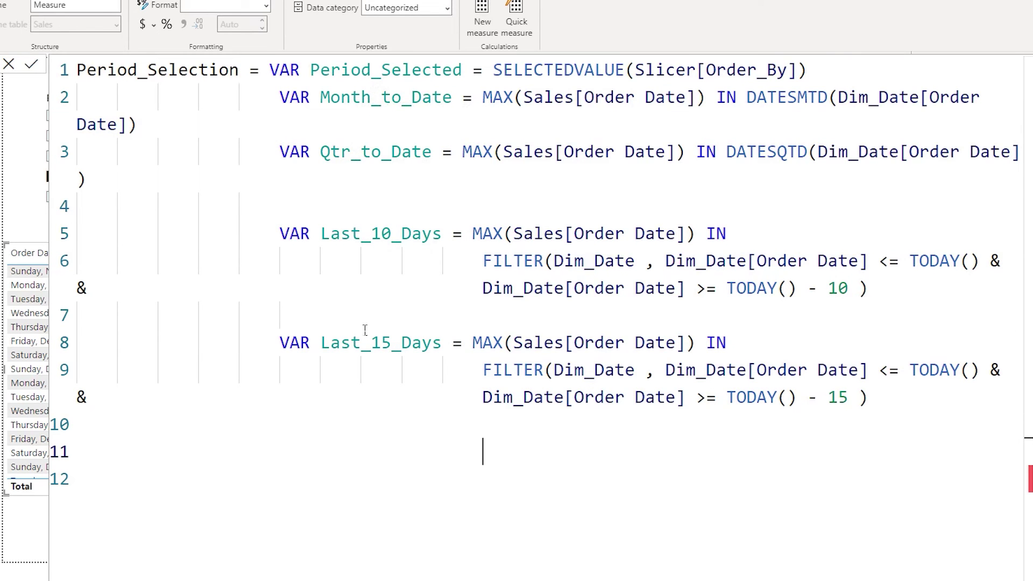
key(BackSpace)
key(BackSpace)
key(BackSpace)
key(BackSpace)
key(BackSpace)
text(VAR )
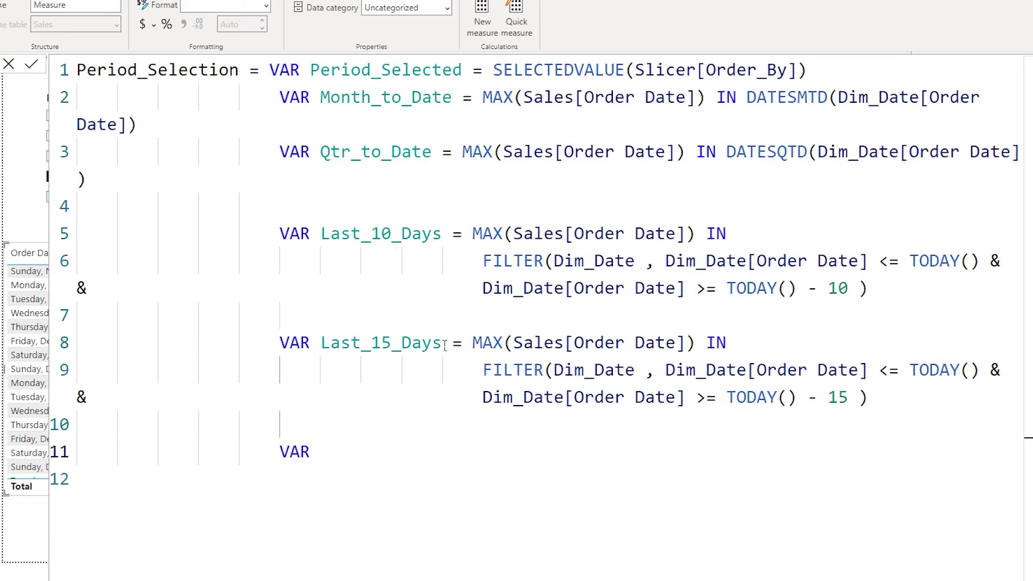
- Define the new variable as Custom_Selection = MAX(Sales[Order Date]) in ALL(Dim_Date)
text(Custom_Selection = MA)
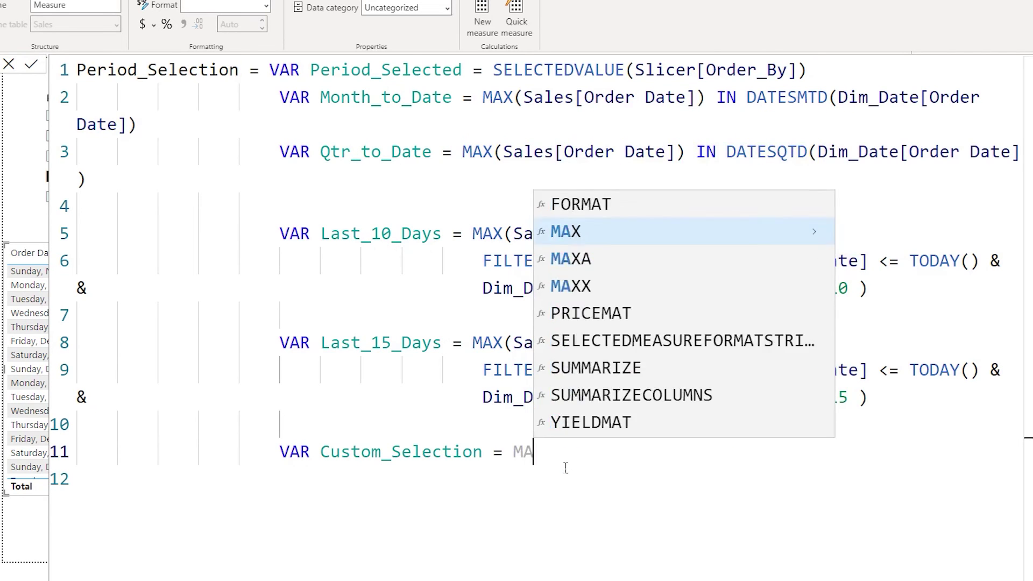
text(X)
text((Sales[Order DateOrd)
key(BackSpace)
key(BackSpace)
key(BackSpace)
text(])
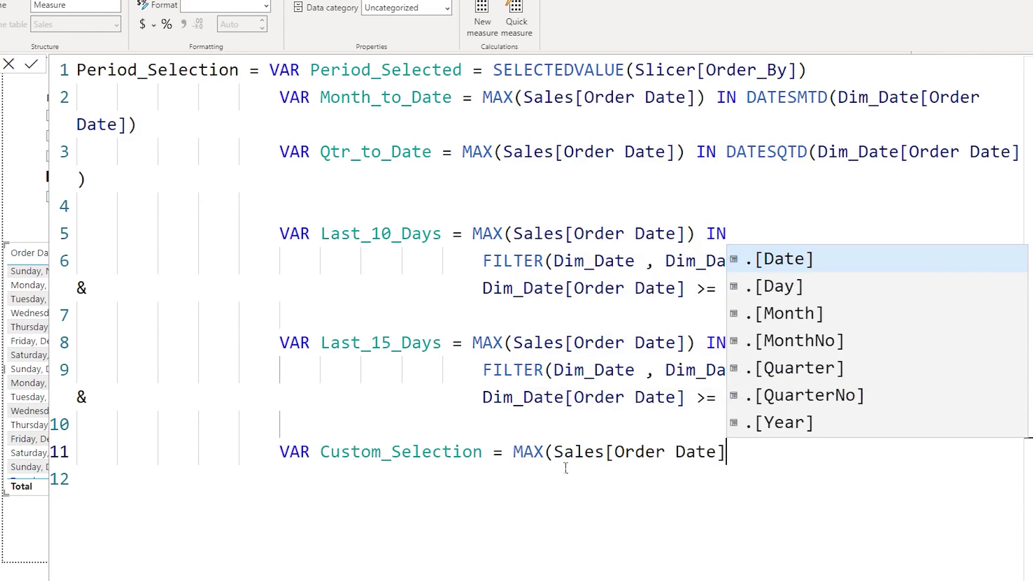
text() )
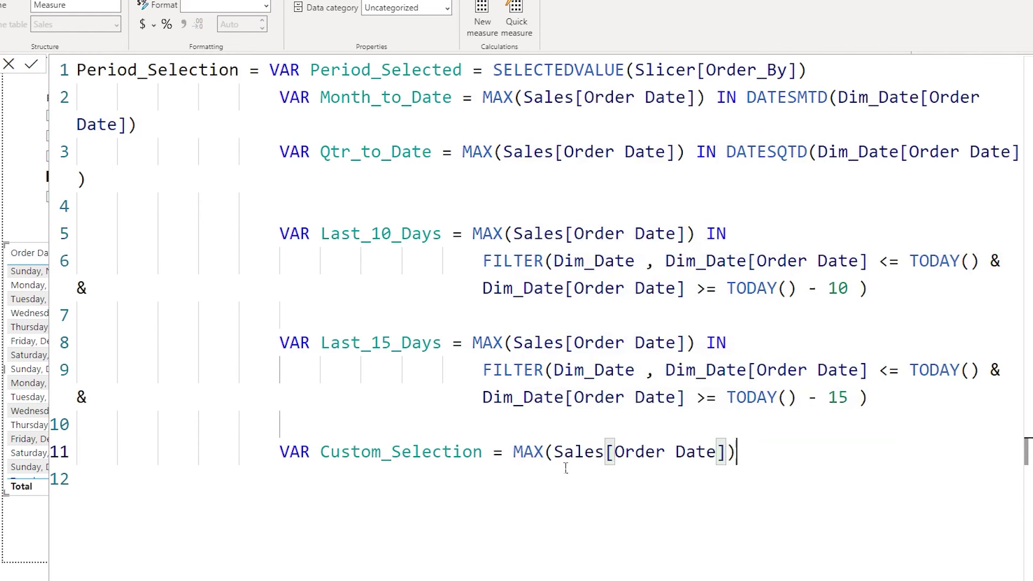
text(in All)
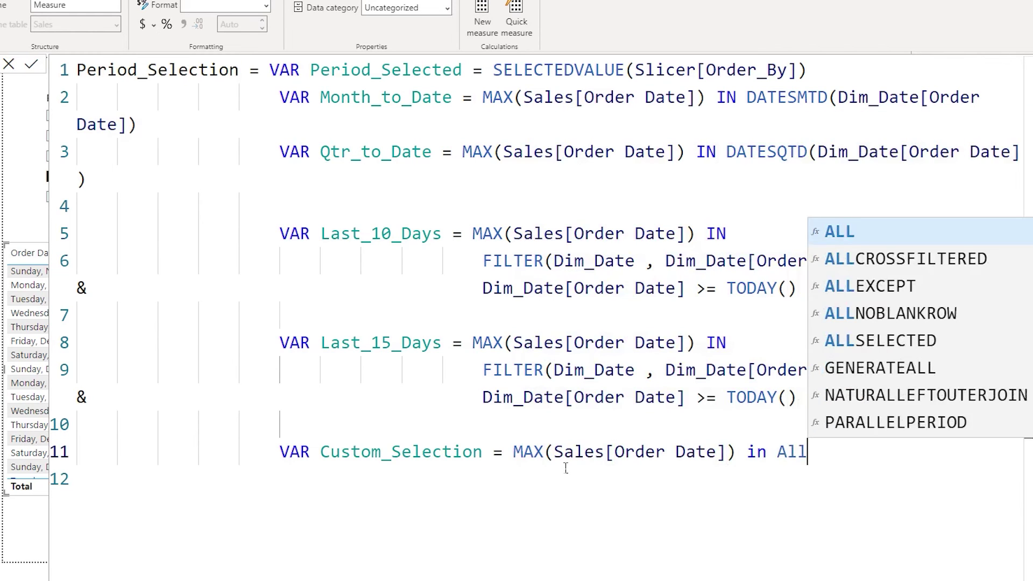
text((D)
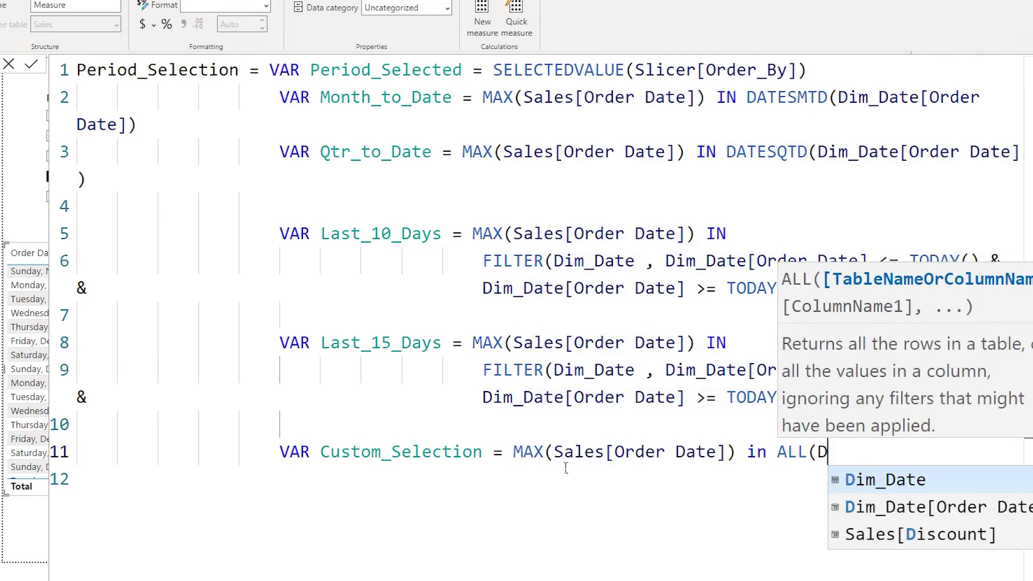
text(im_Date)
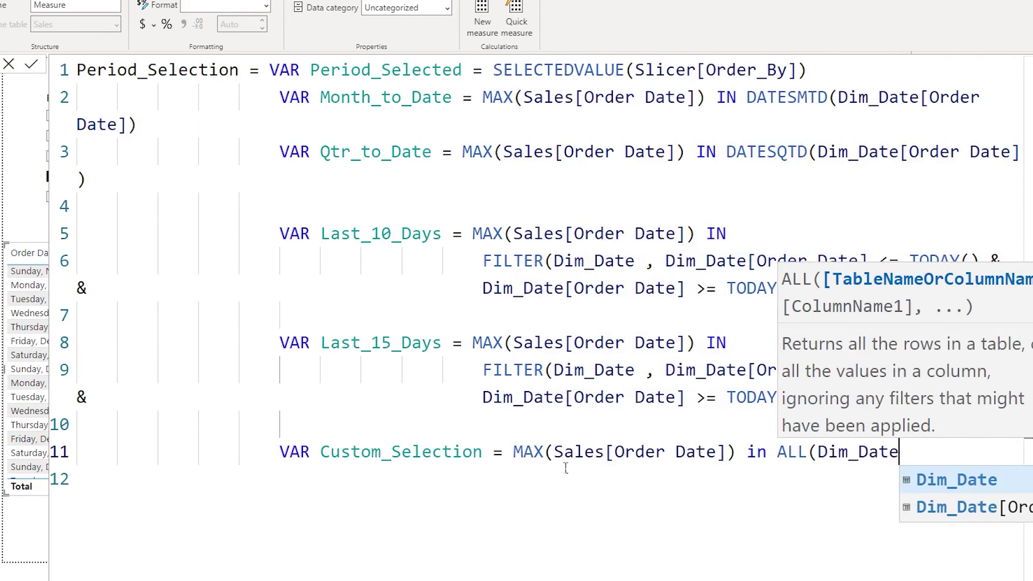
text())
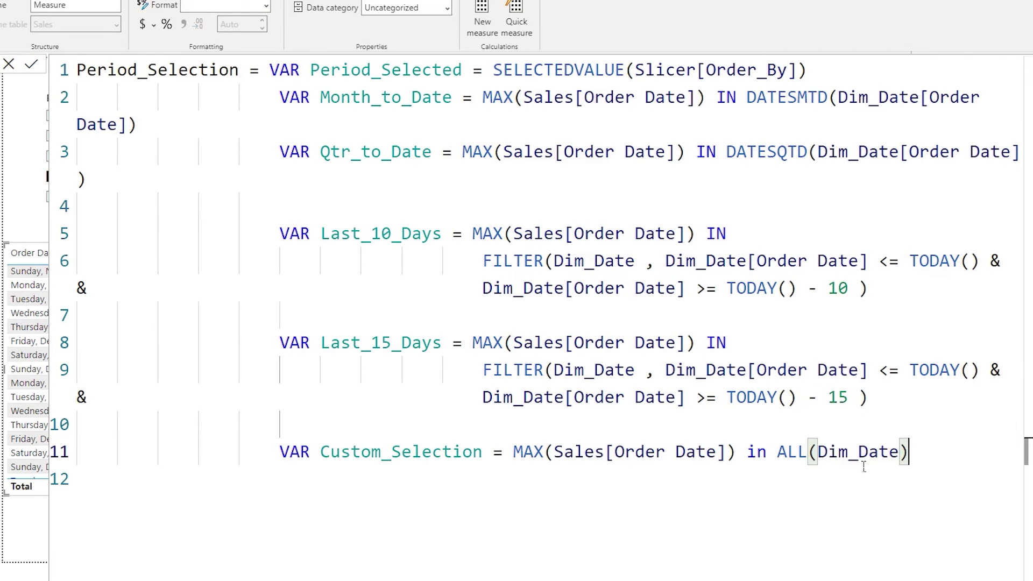
- Add a Return statement below the variables and open a SWITCH function two lines beneath it
key(Return)
key(Return)
text(Return)
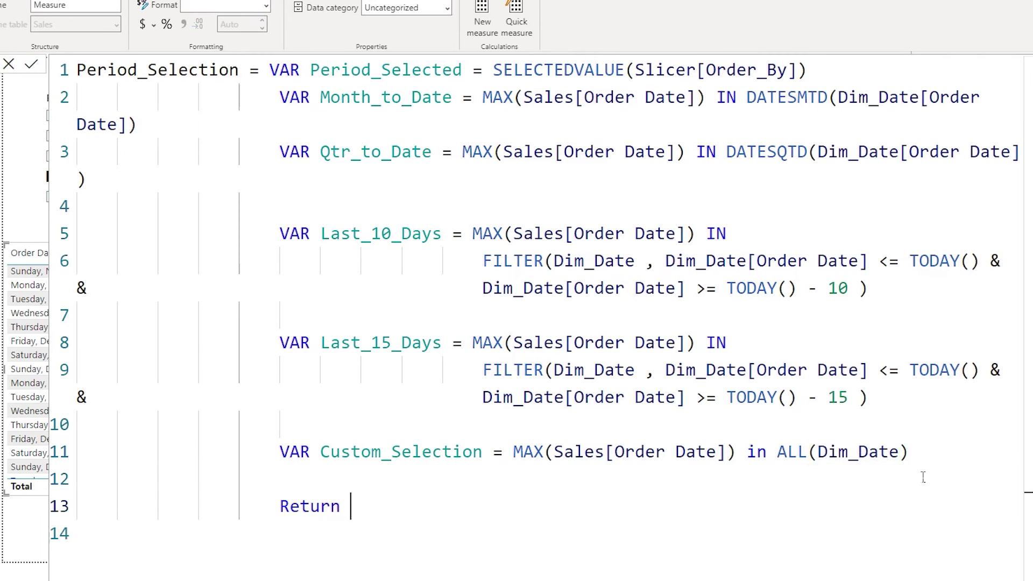
key(Return)
key(Return)
text(S)
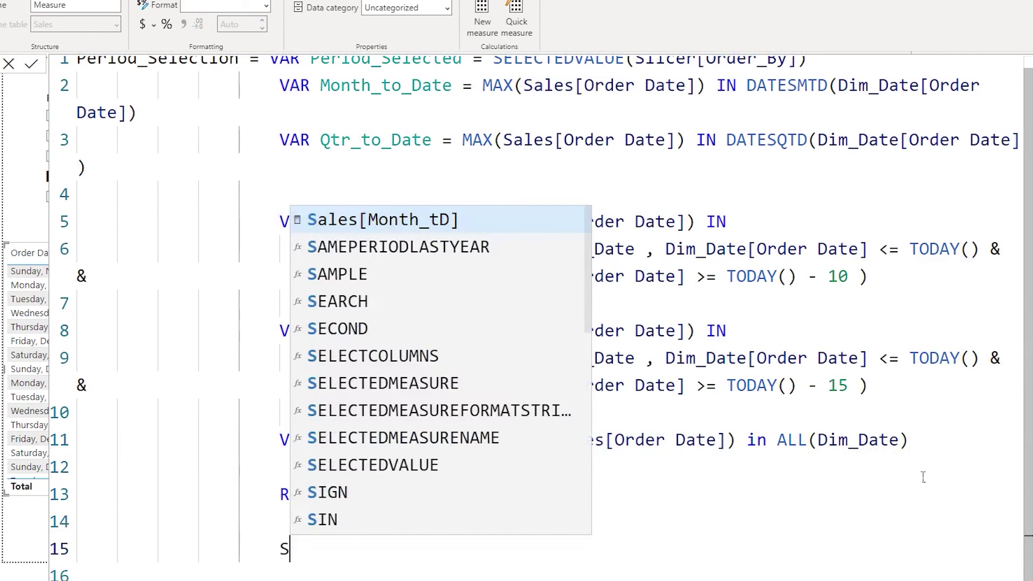
text(witch)
key(Tab)
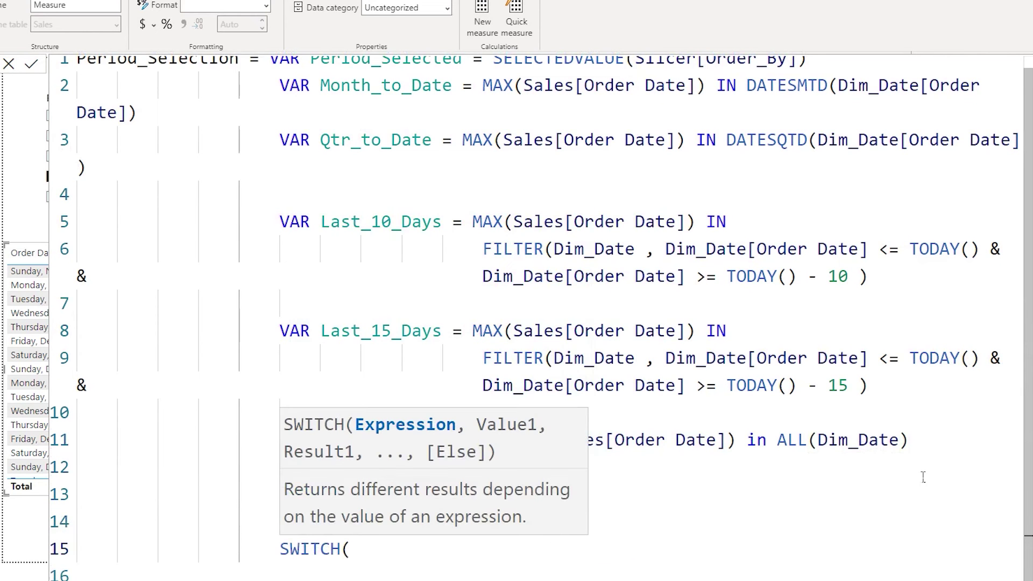
- Use Period_Selected as the SWITCH expression and enter value 1 with Month_to_Date as its result
text(Sele)
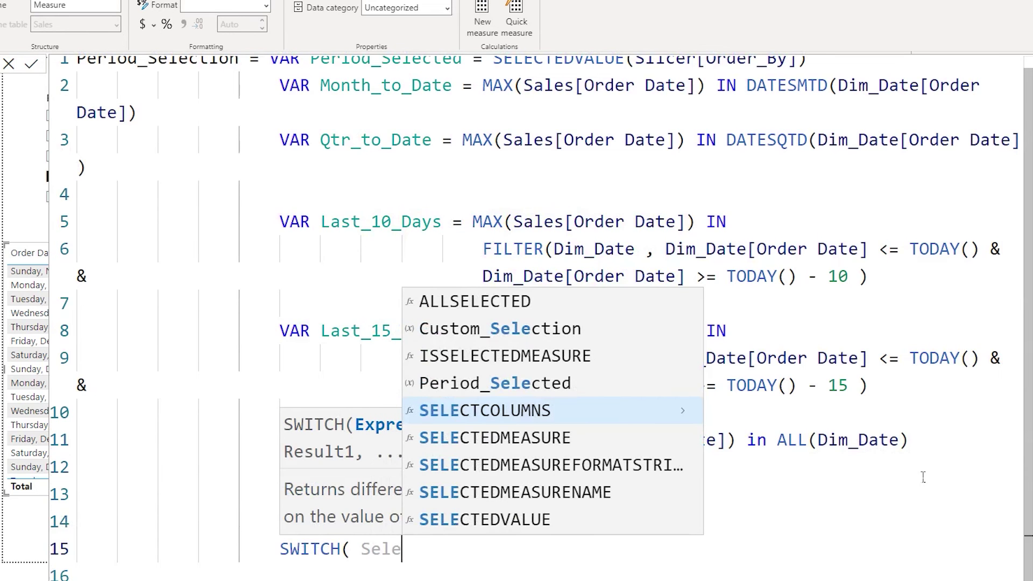
key(Up)
key(Tab)
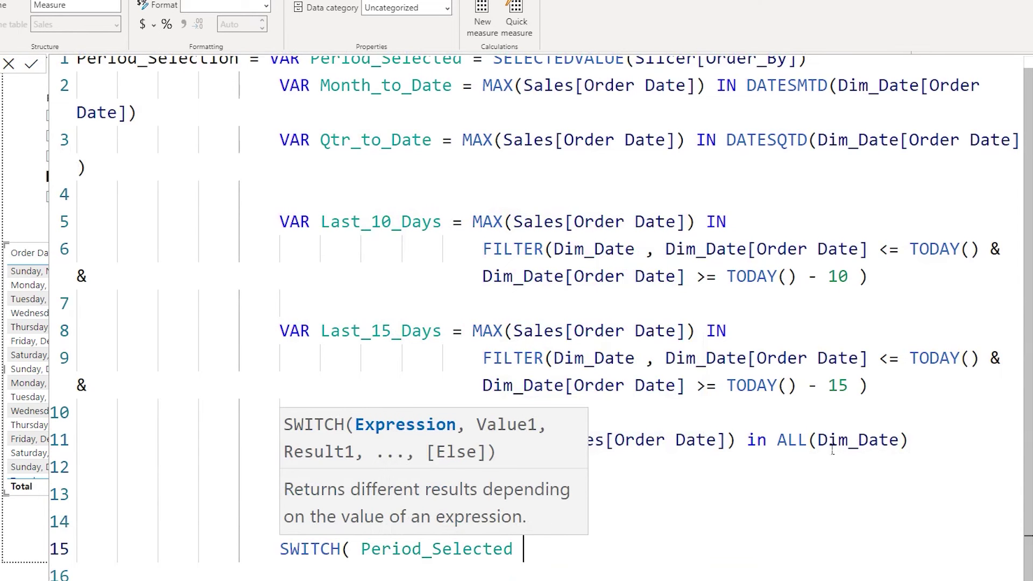
text(1 ,)
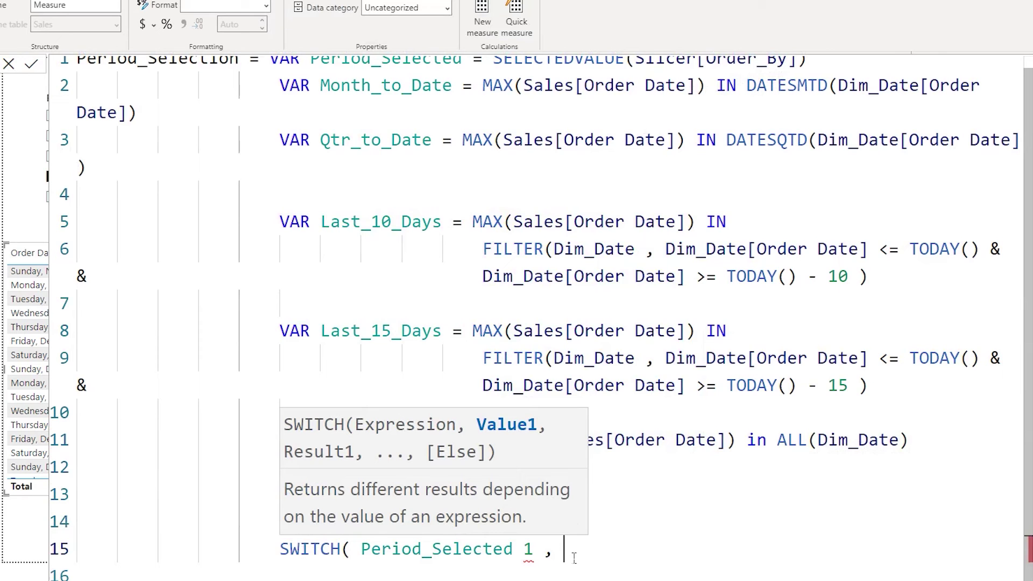
text(Month)
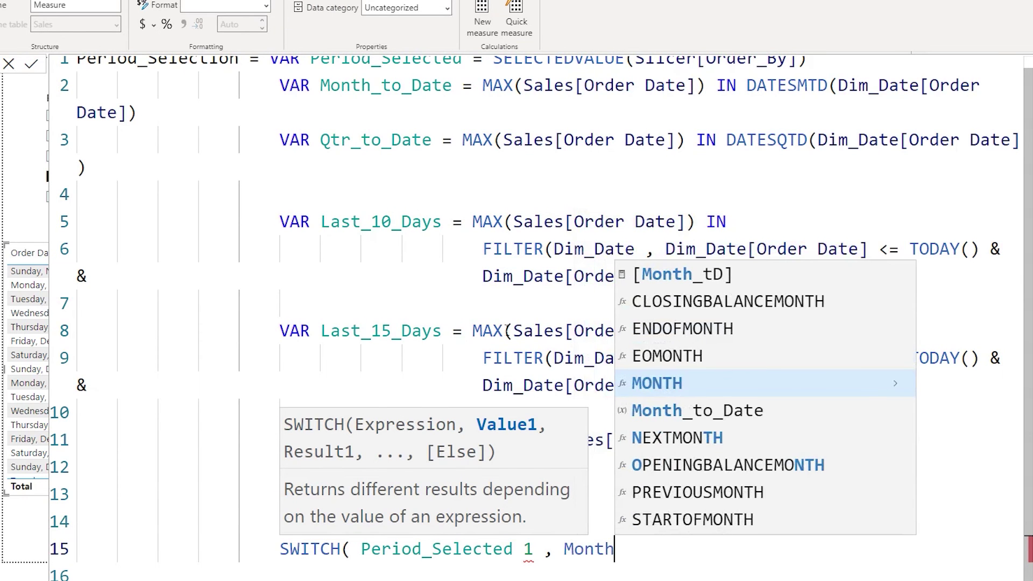
click(724, 420)
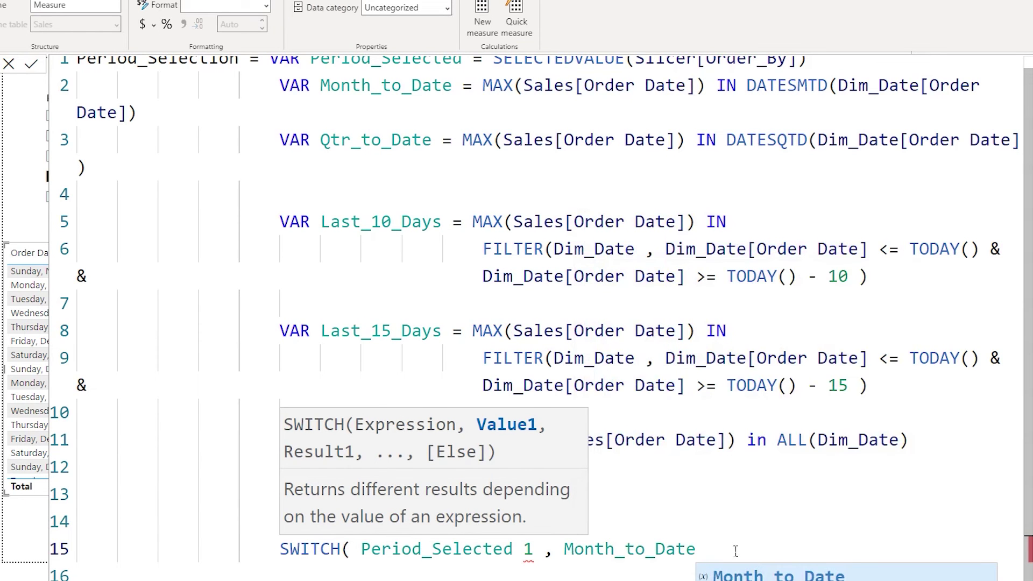
- On a new indented line of the SWITCH, add value 2 with Qtr_to_Date as its result
text(,)
key(Return)
key(Tab)
key(Tab)
key(Tab)
key(Tab)
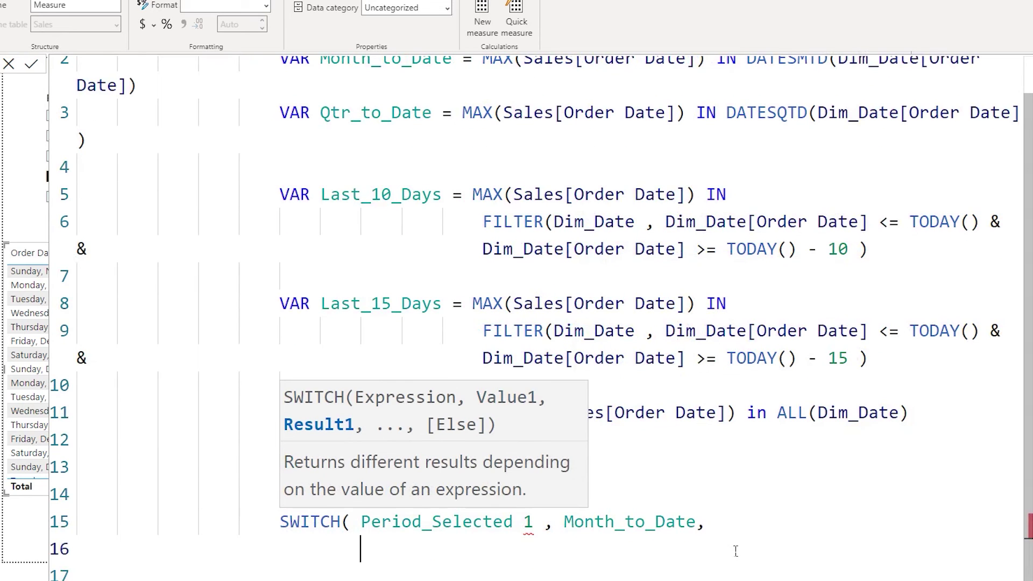
key(Tab)
text(2, )
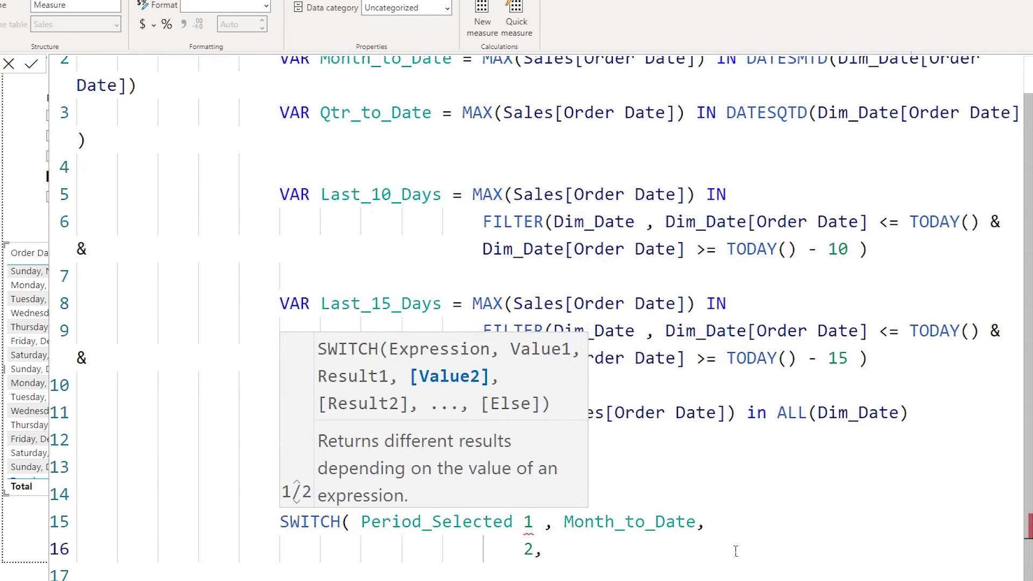
text(Qtr_to_Date)
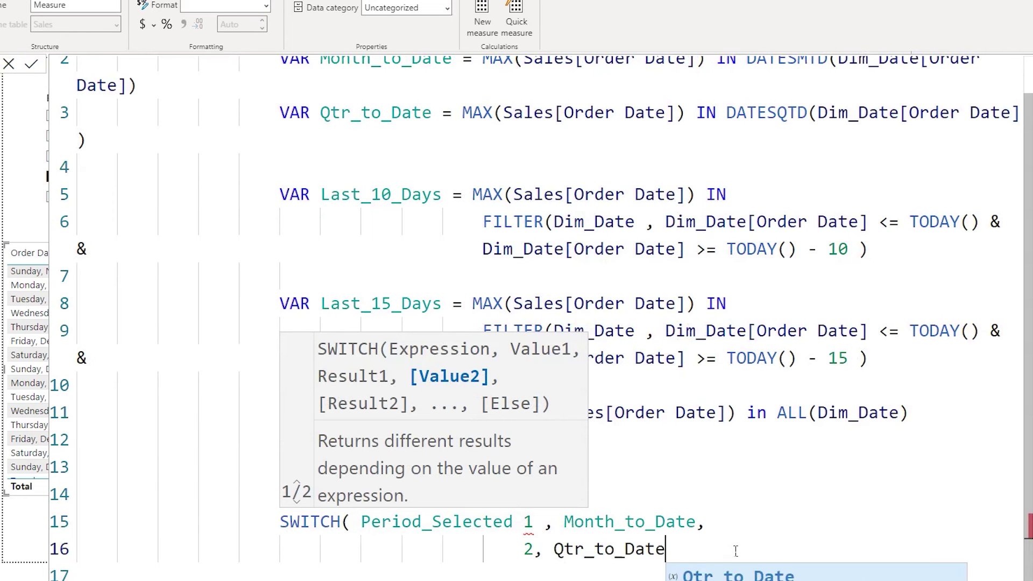
text(,)
- On the next line of the SWITCH, add value 3 with Last_10_Days as its result
key(shift+Return)
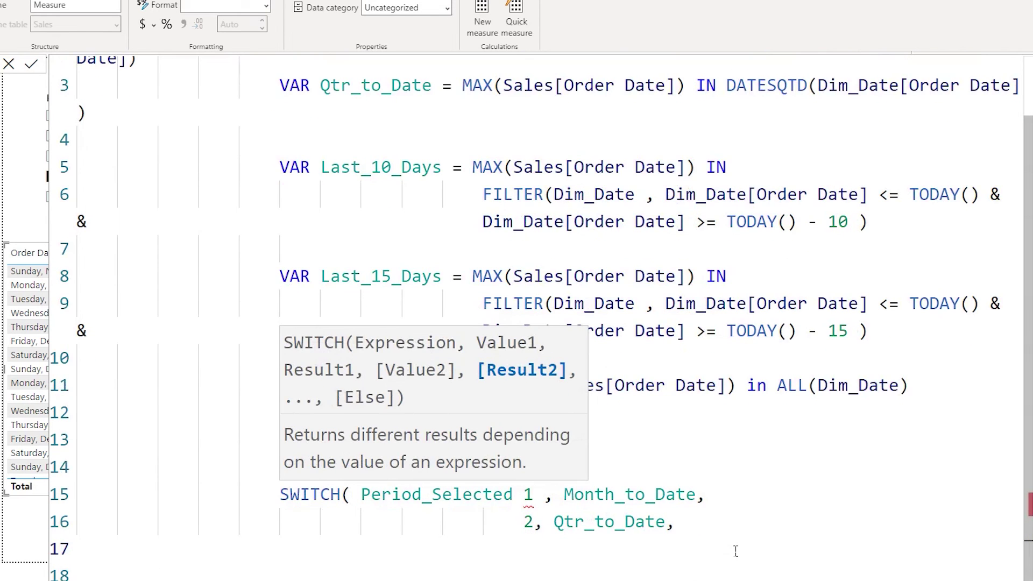
text(3,)
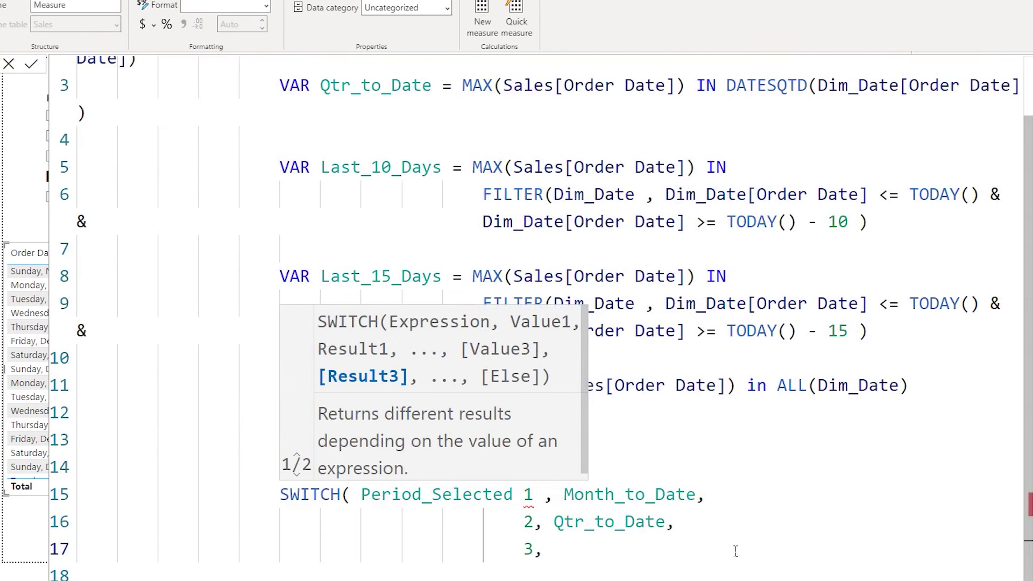
text( Last)
key(Up)
key(Up)
key(Tab)
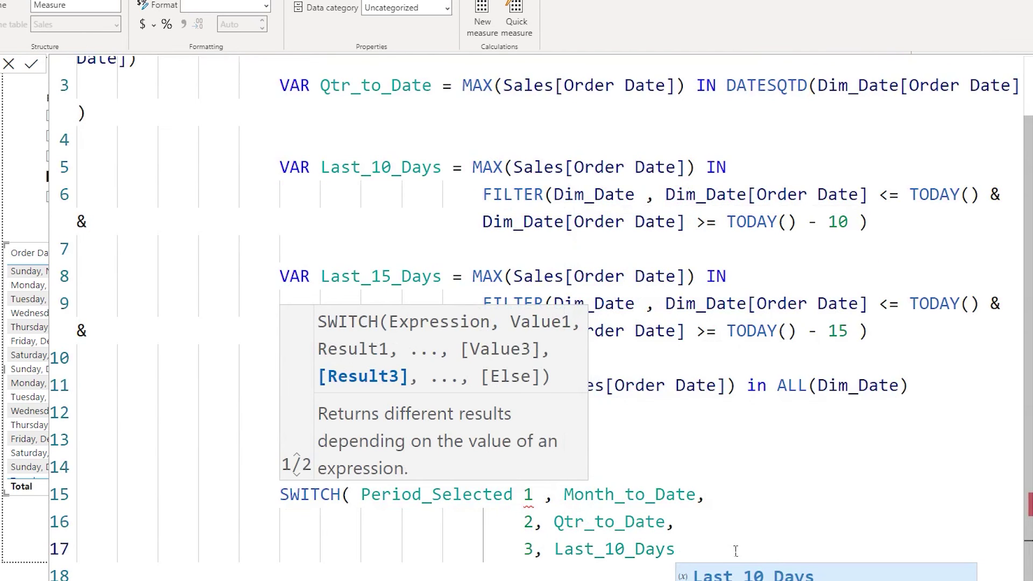
- On the next line of the SWITCH, add value 4 with Last_15_Days as its result
text(,)
key(shift+Return)
text(4,)
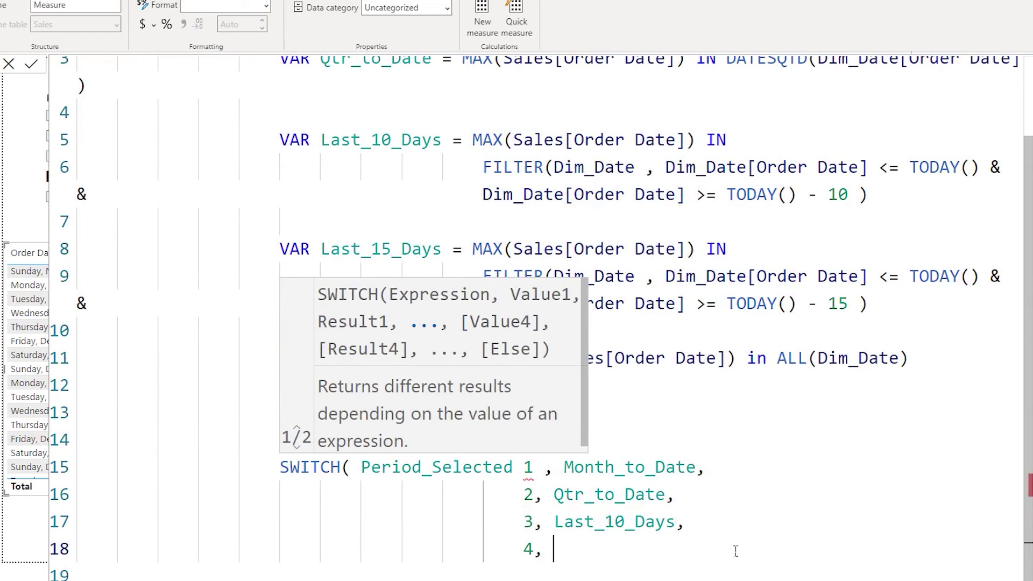
text( Last)
text(_15_Days,)
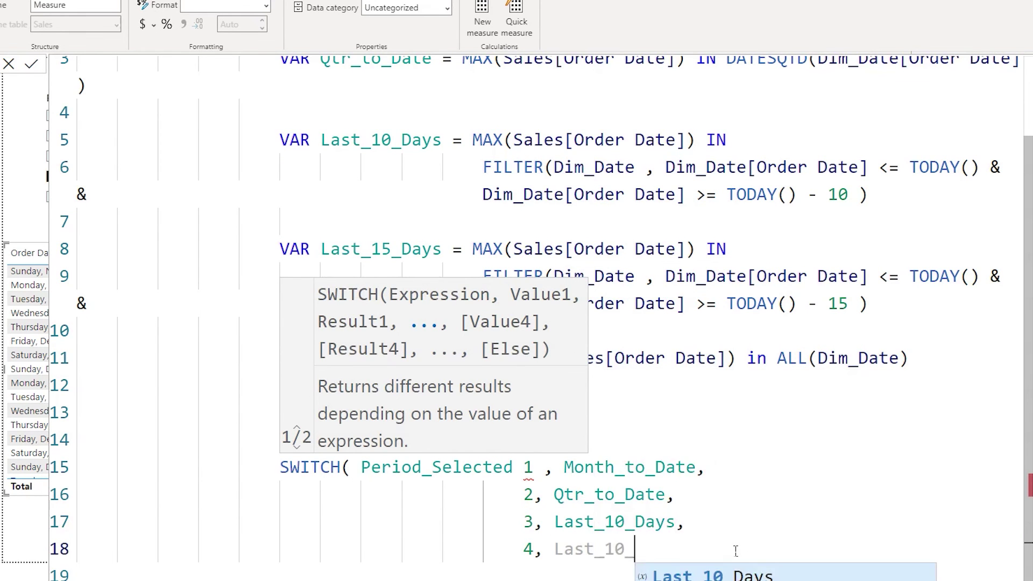
- Add value 5 with Custom_Selection as the last SWITCH pair and close the function's parenthesis
key(Return)
text(5 , )
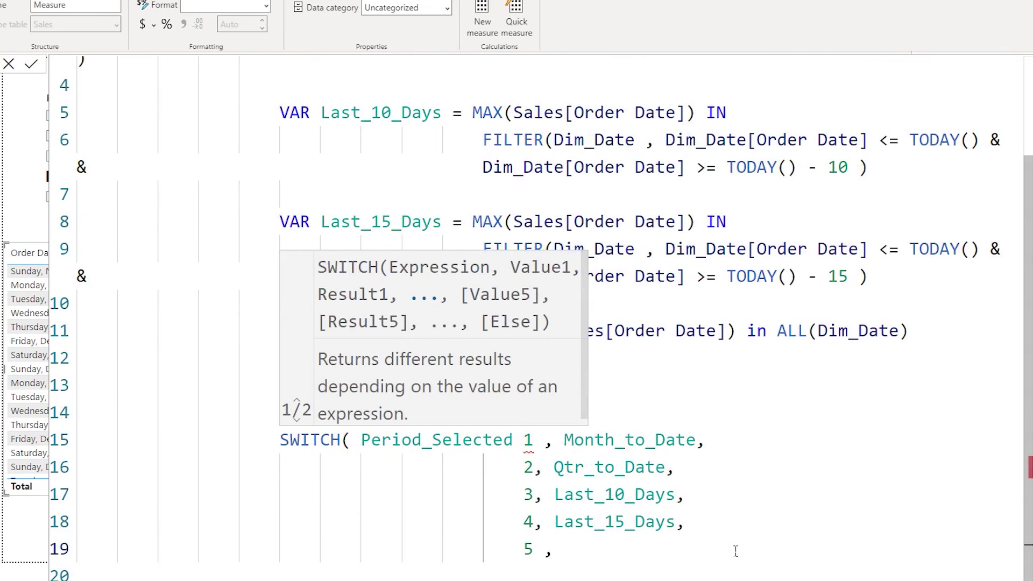
text(Cus)
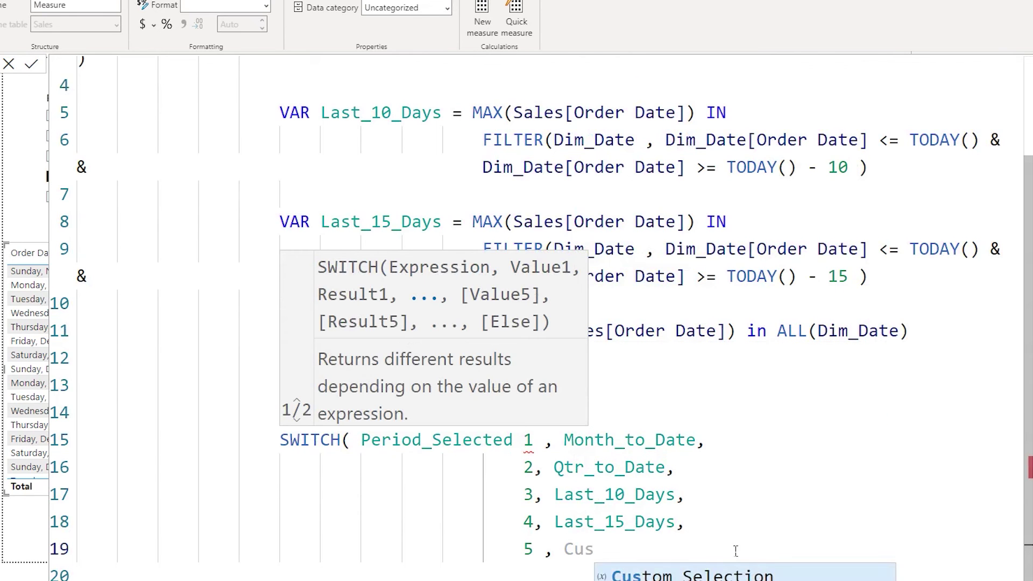
text(tomer Support)
key(BackSpace)
key(BackSpace)
key(BackSpace)
key(BackSpace)
key(BackSpace)
key(BackSpace)
key(BackSpace)
key(BackSpace)
key(BackSpace)
key(BackSpace)
text(_Selection ))
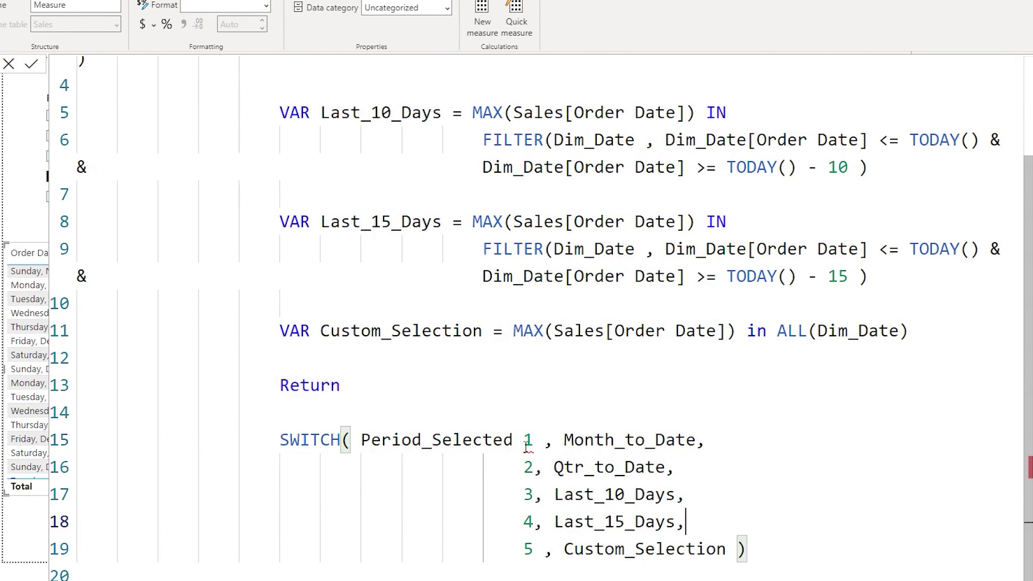
- Insert the missing comma after Period_Selected, then wrap the whole SWITCH in an INT function and commit the measure
text(,)
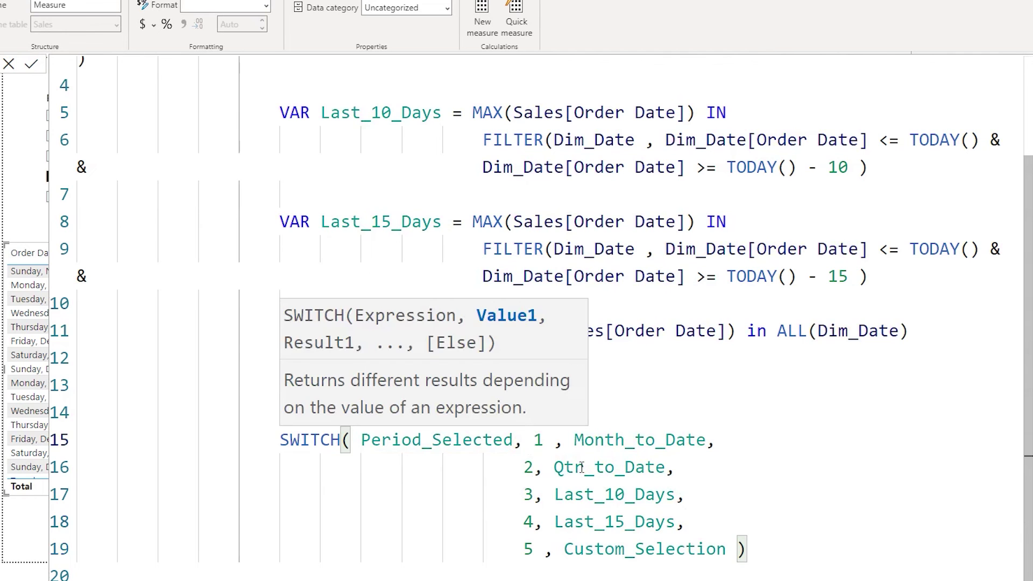
click(734, 491)
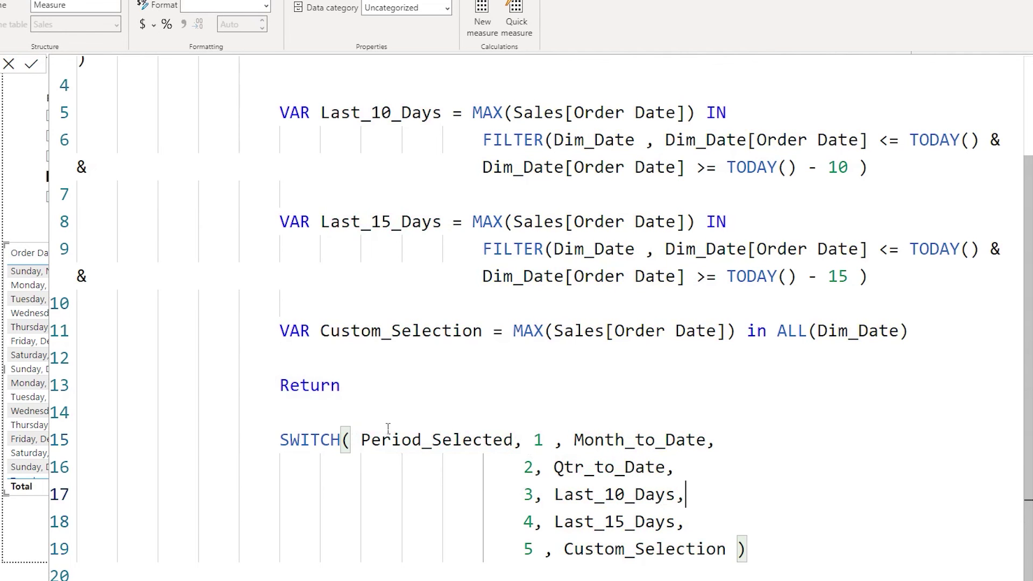
click(295, 451)
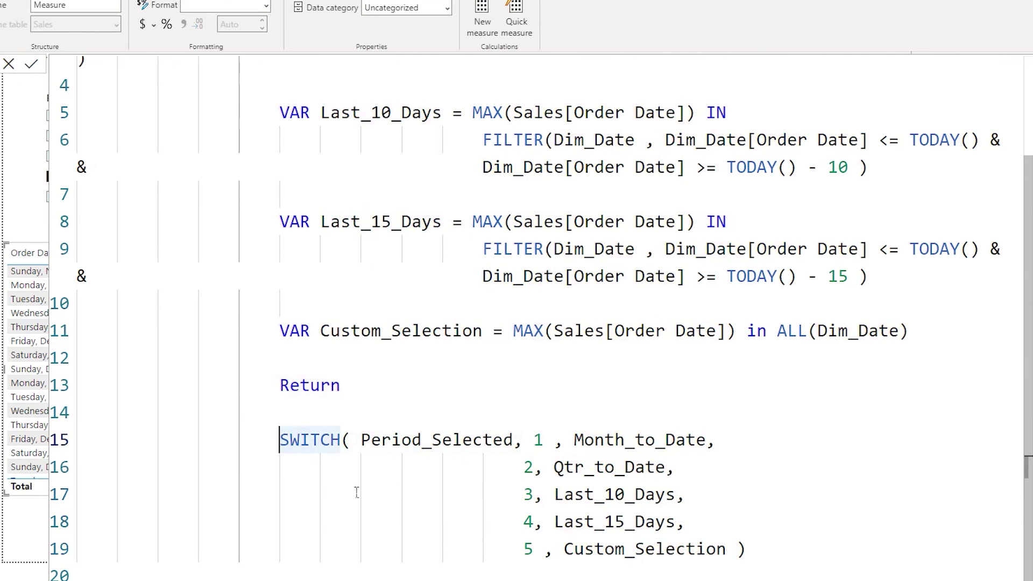
text(INT )
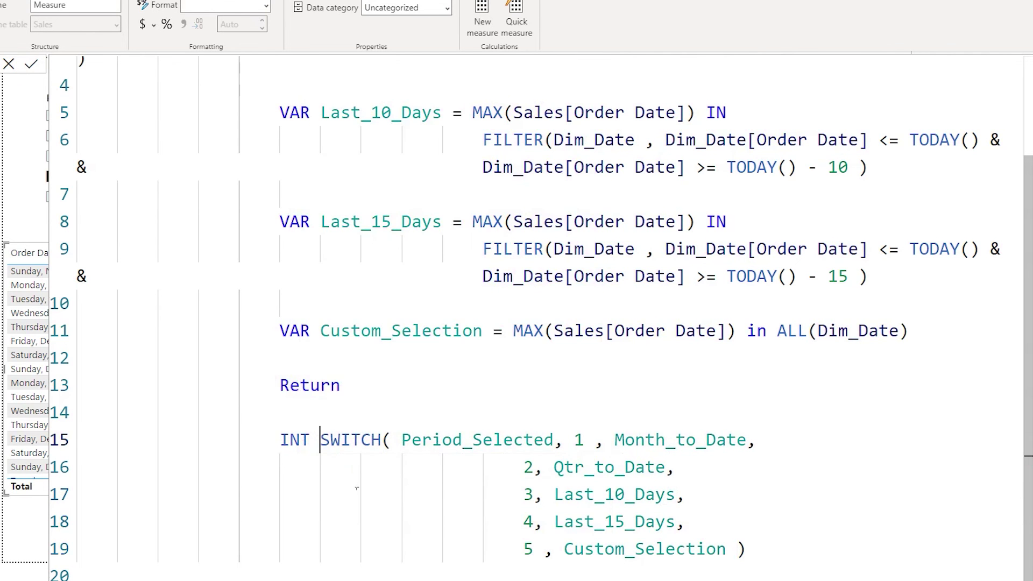
text(()
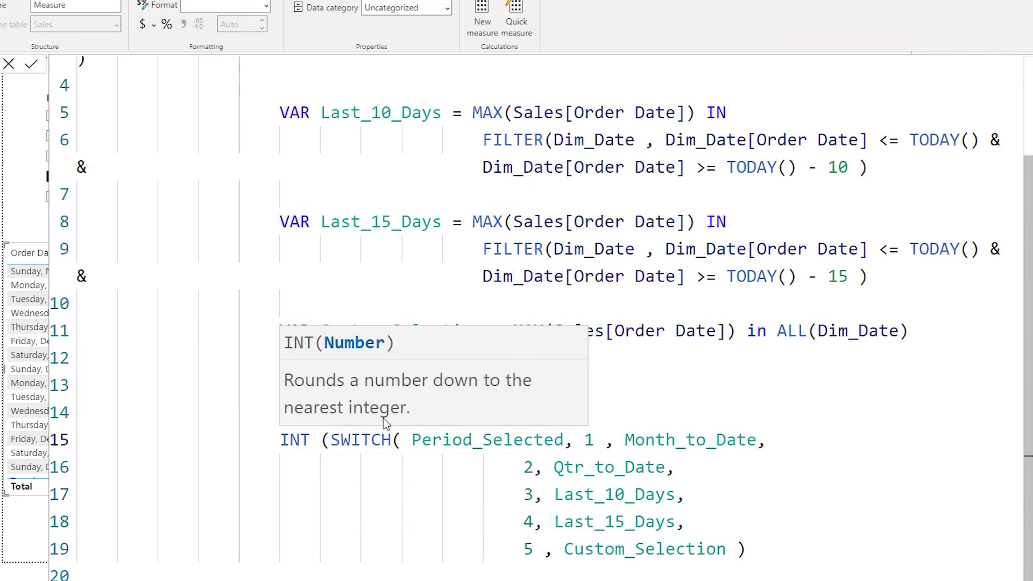
click(765, 550)
text())
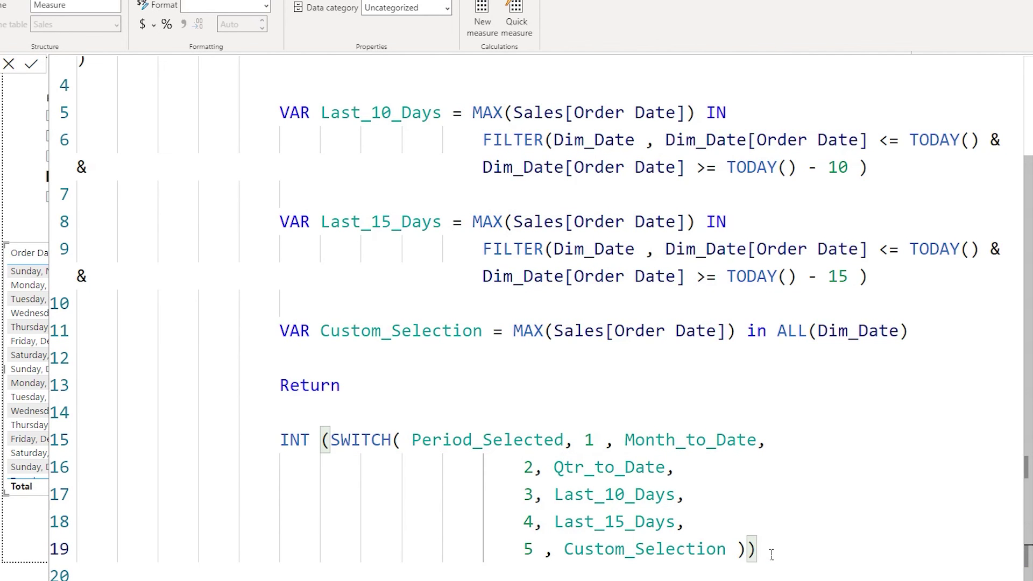
key(Return)
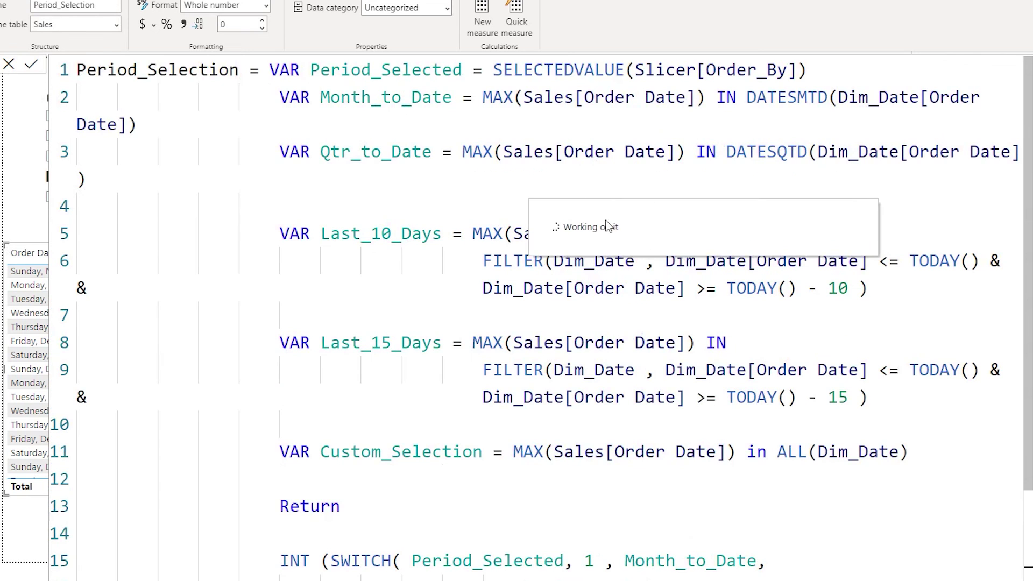
- Close the formula editor and delete the table visual showing Order Date and Month_tD
click(9, 65)
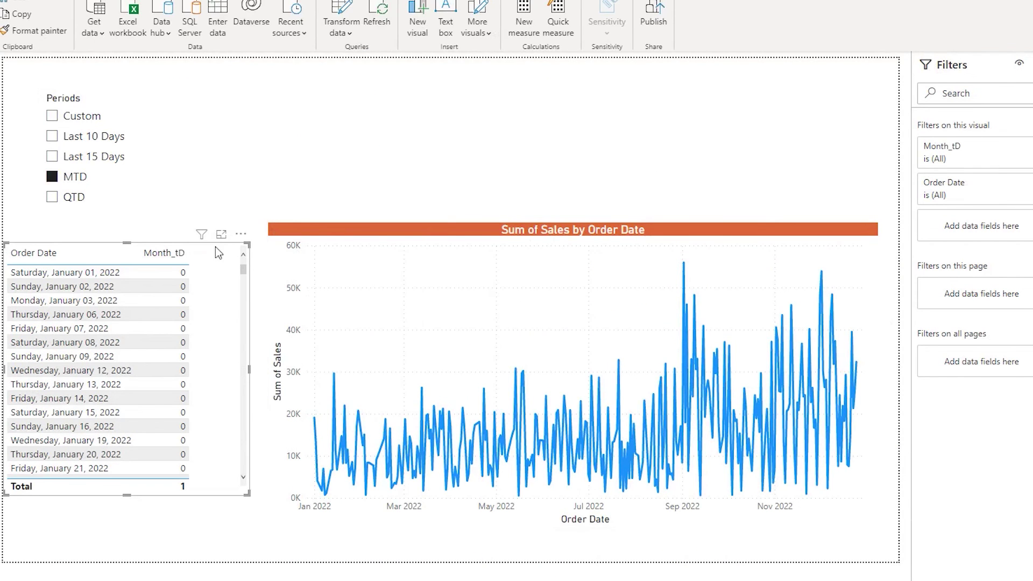
key(Delete)
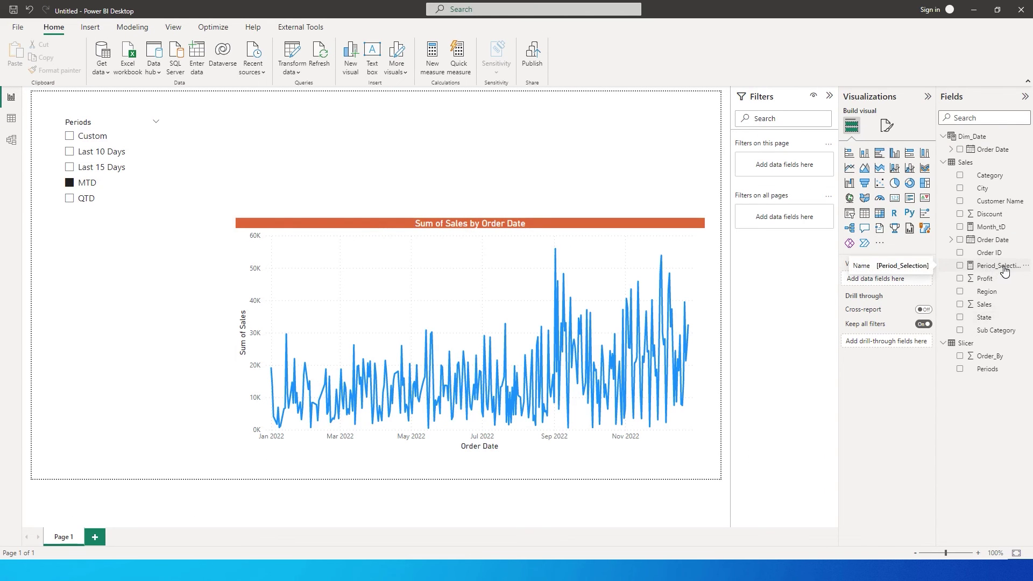
- Add Period_Selection as a visual-level filter on the sales line chart with the condition "is" and apply it
mouse_move(998, 265)
mouse_down()
mouse_move(874, 243)
mouse_move(995, 264)
mouse_up()
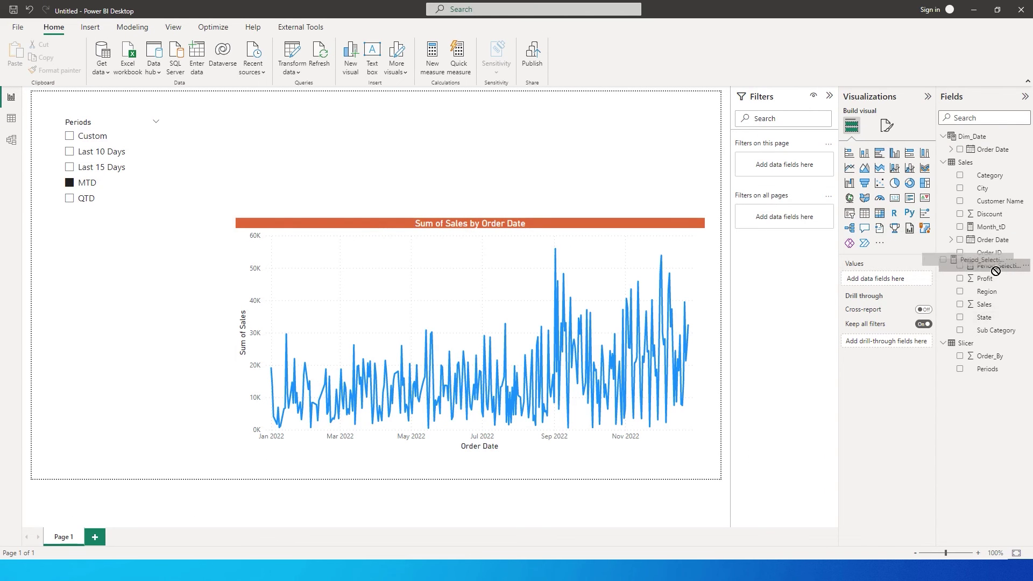
click(510, 228)
drag(987, 266, 790, 226)
click(827, 228)
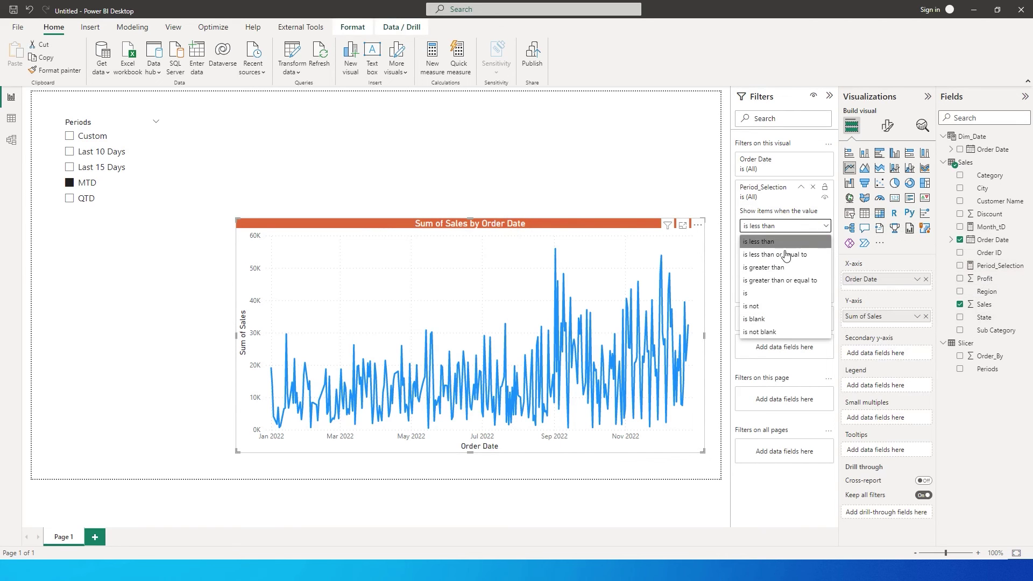
click(746, 295)
click(762, 243)
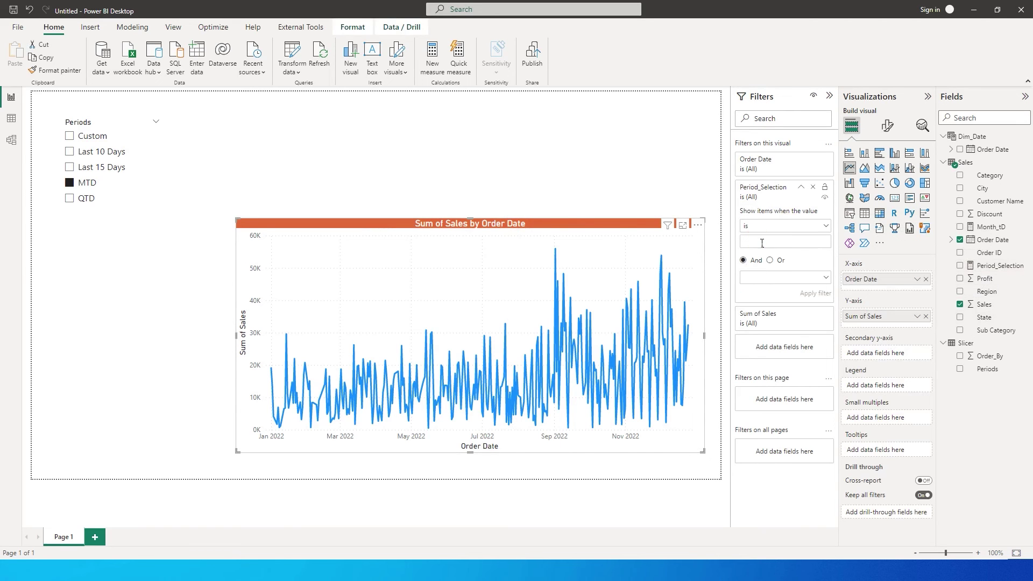
click(814, 293)
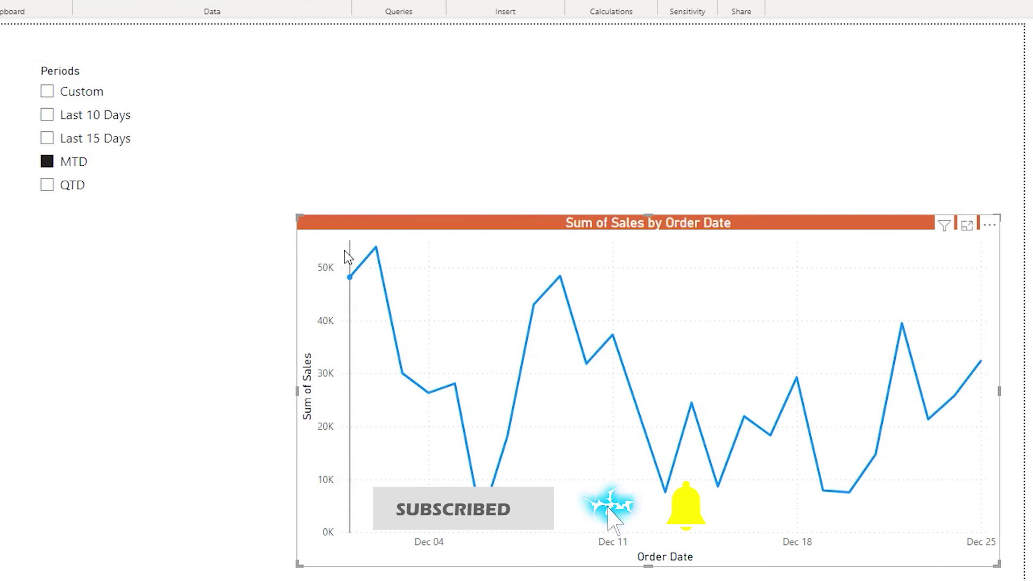
- Test the Periods slicer with QTD, Last 10 Days and Custom, checking the first and last dates plotted on the line chart
mouse_move(350, 277)
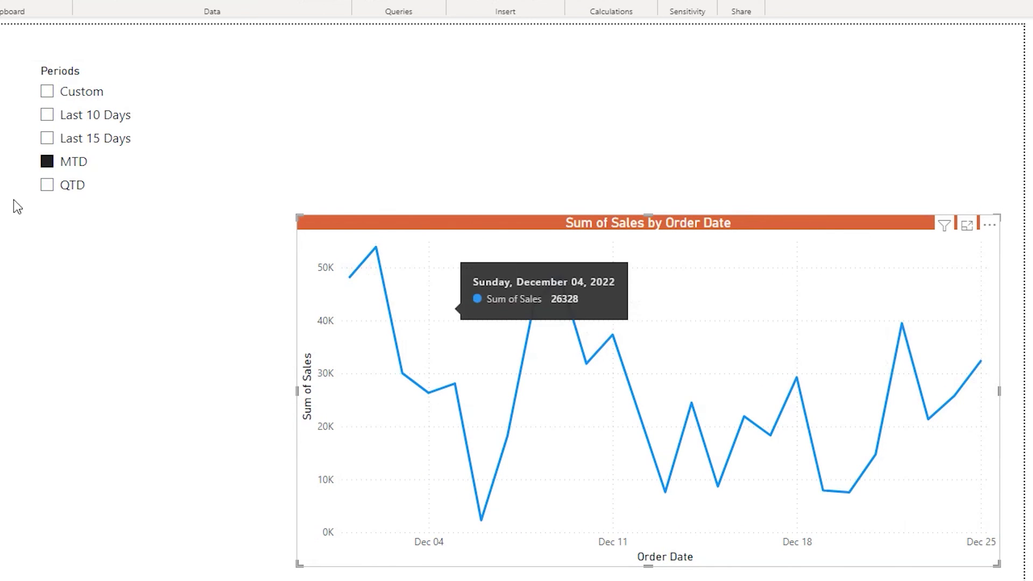
click(48, 193)
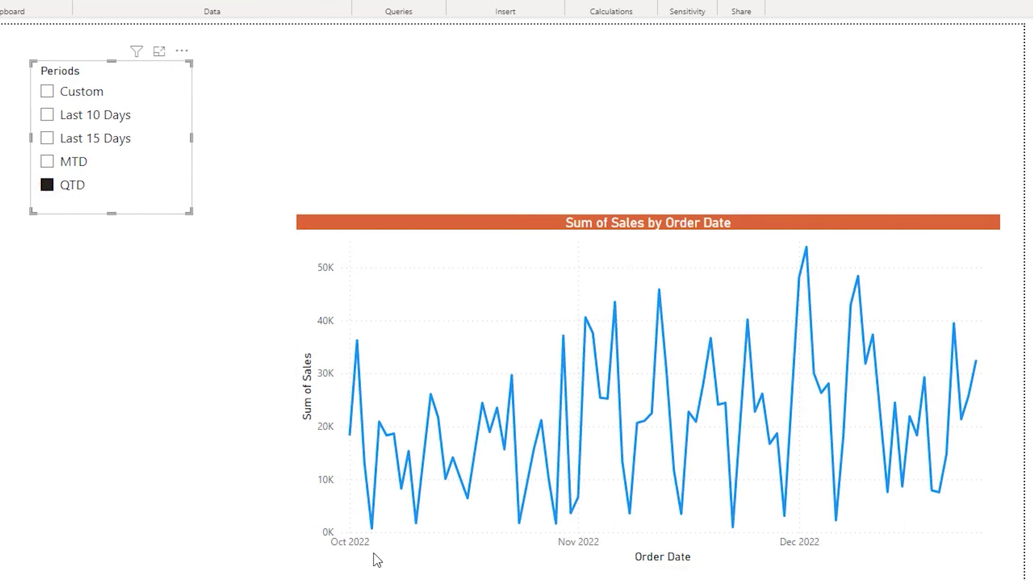
mouse_move(354, 446)
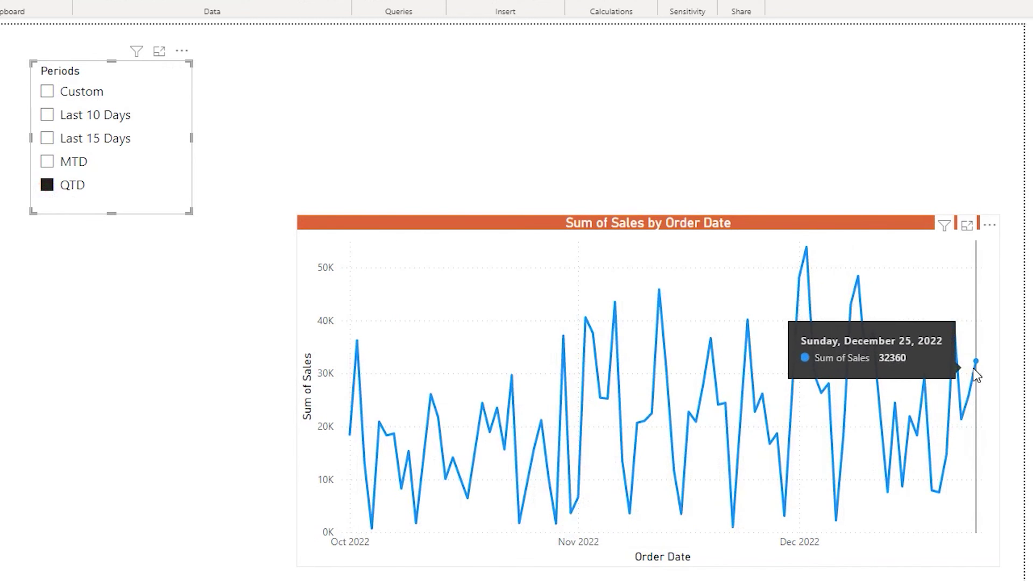
click(89, 115)
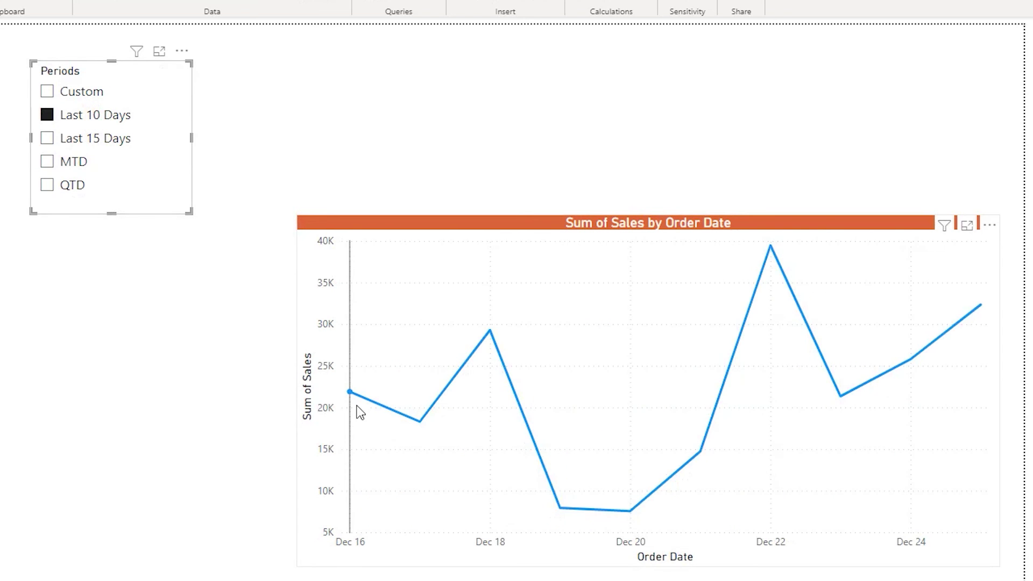
mouse_move(350, 393)
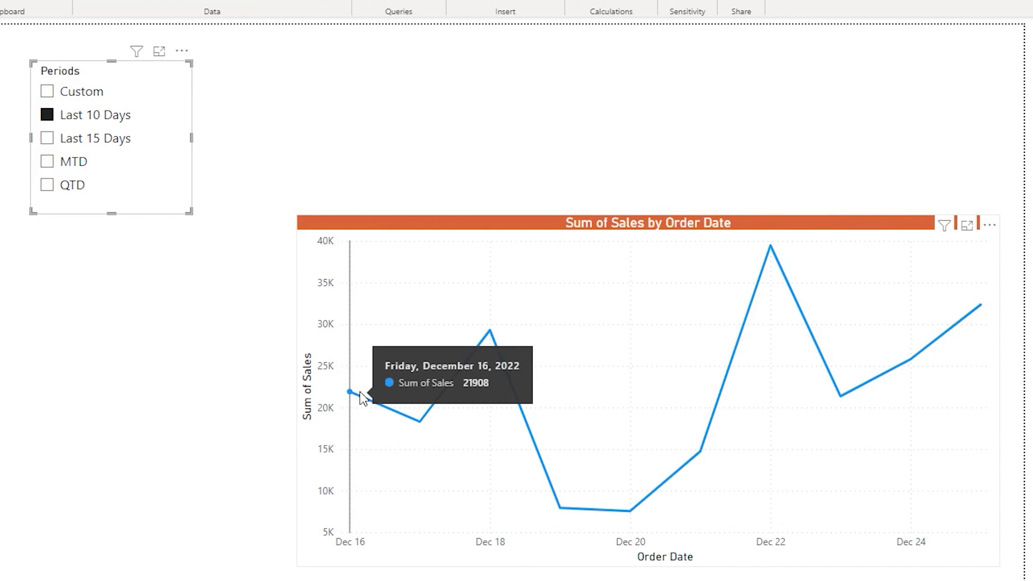
mouse_move(979, 306)
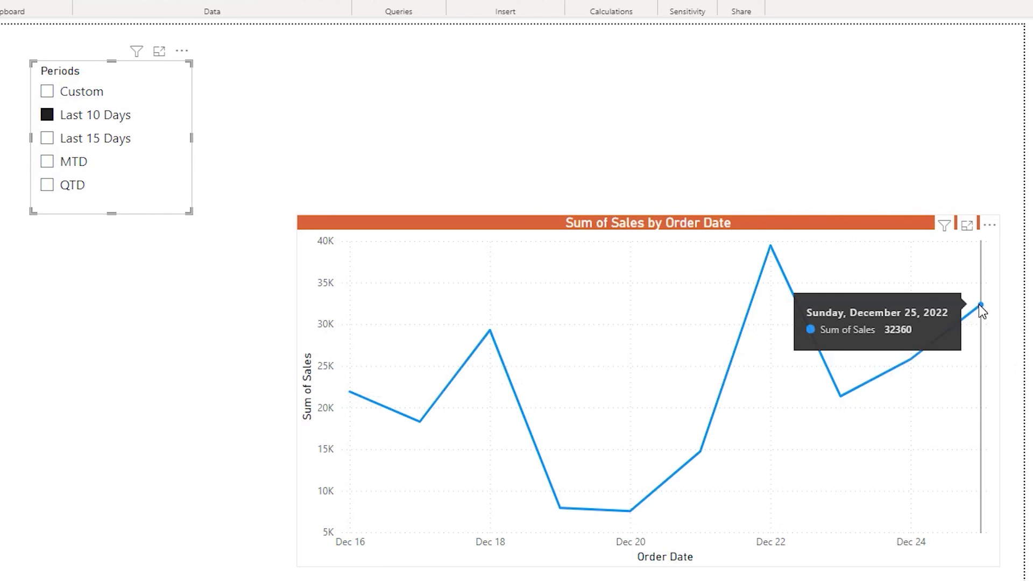
click(82, 93)
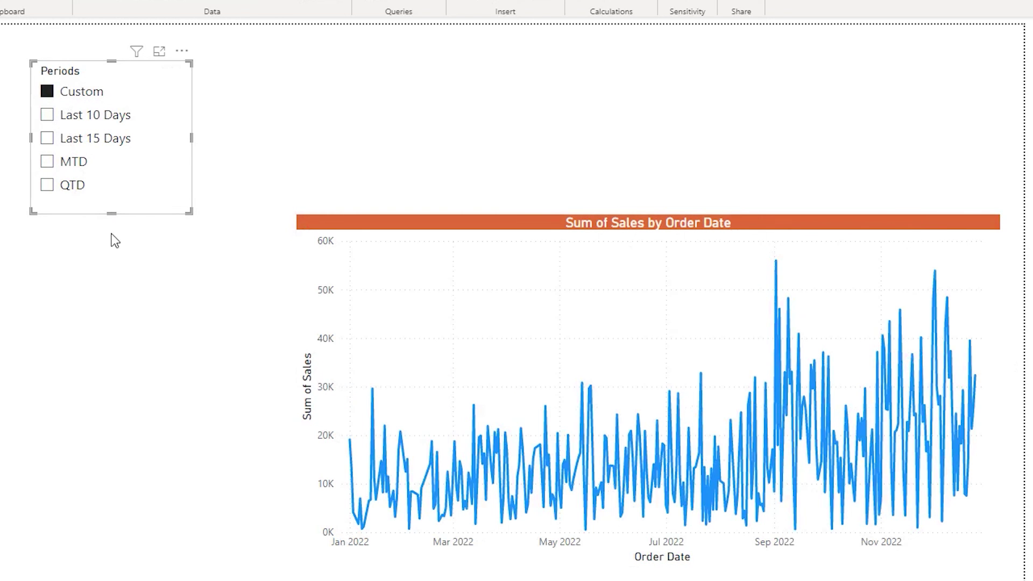
click(118, 262)
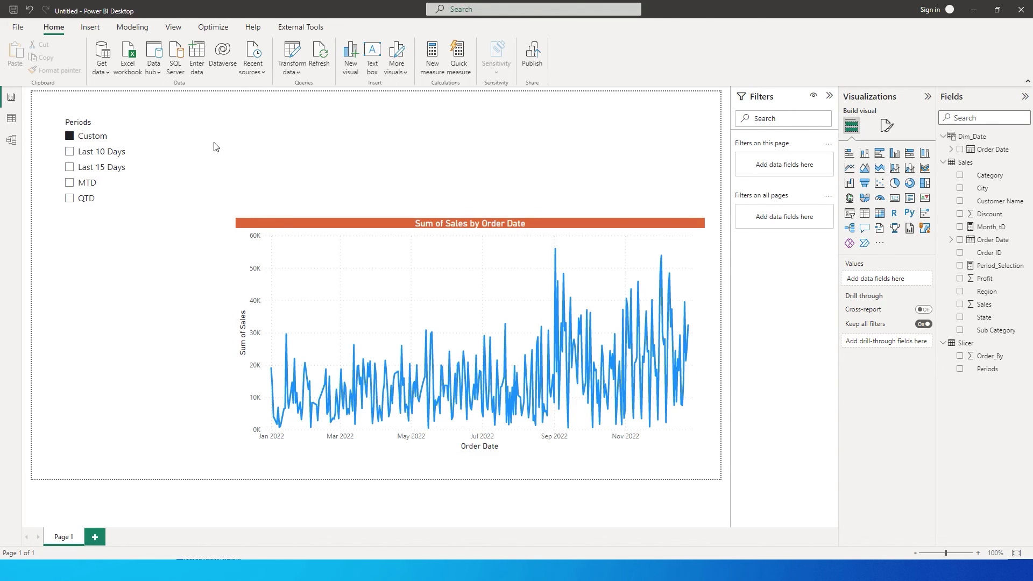
- Add a slicer on the Sales table's Order Date and shrink it to fit above the line chart
click(849, 213)
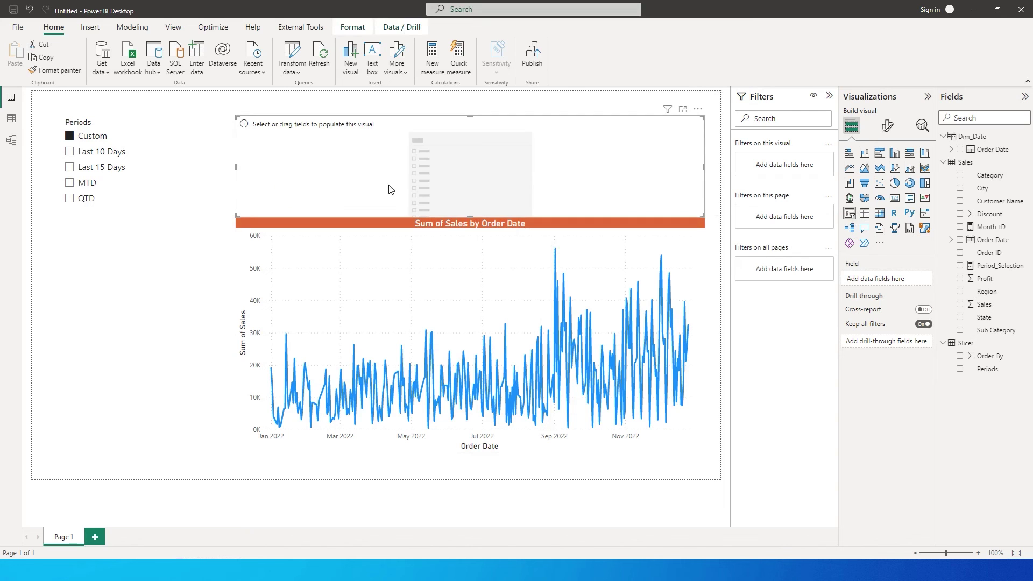
drag(995, 245, 882, 279)
drag(706, 218, 423, 184)
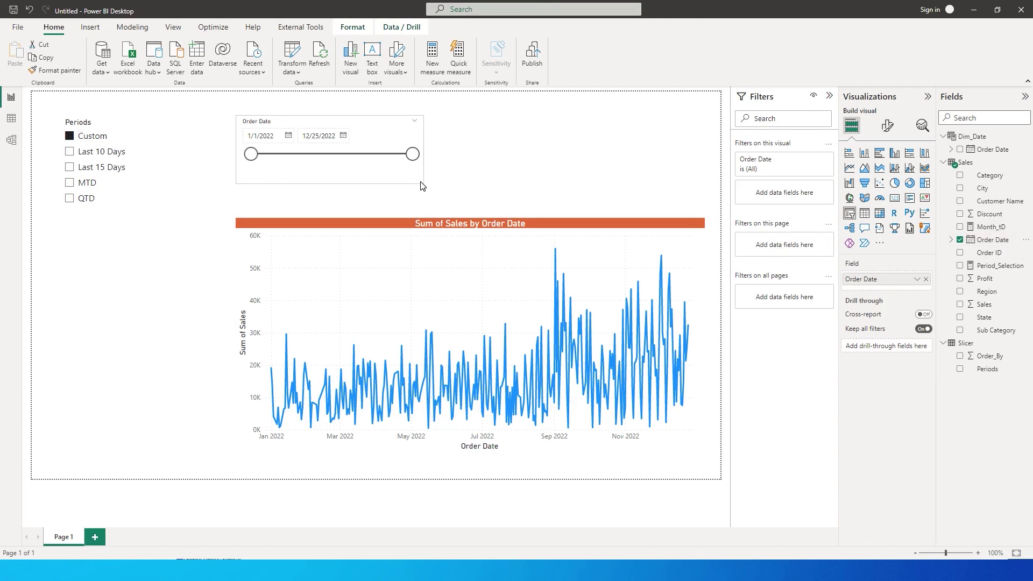
- Turn off the date slicer's slider and reduce the visual to a compact box beside the Periods slicer
click(893, 132)
click(923, 267)
drag(420, 185, 294, 168)
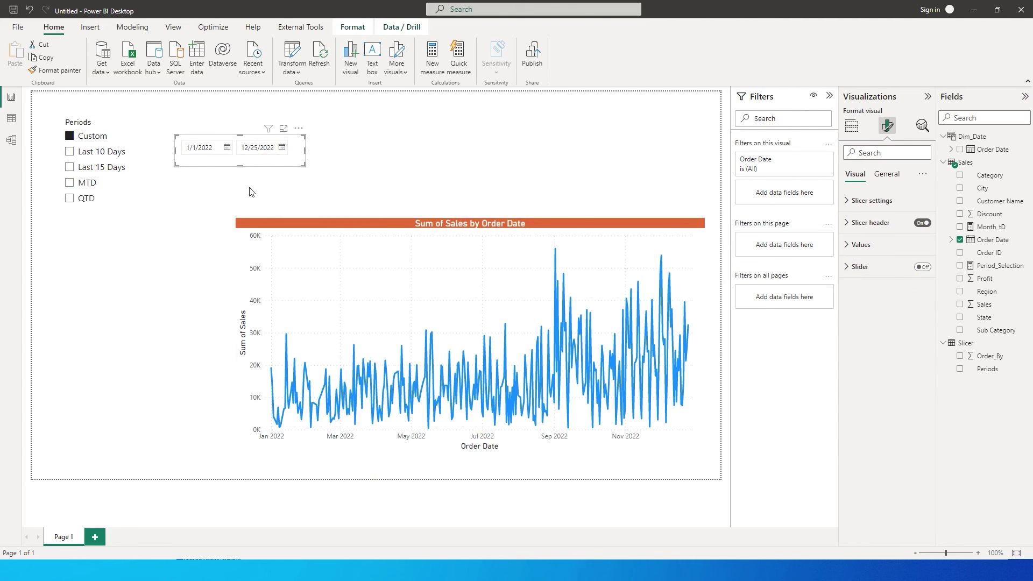
- Check the line chart with Last 10 Days and MTD selected in the Periods slicer
click(79, 152)
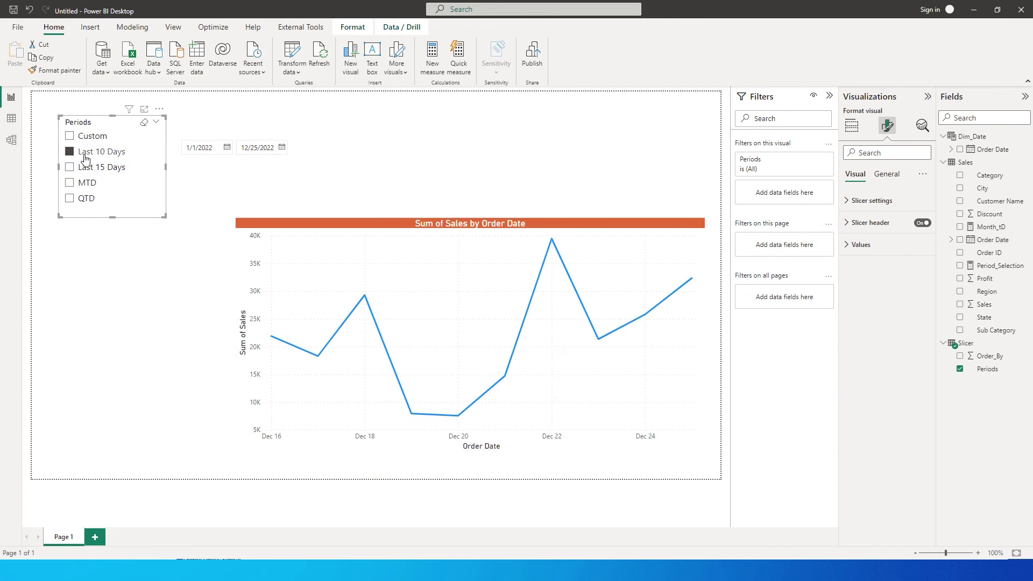
click(92, 183)
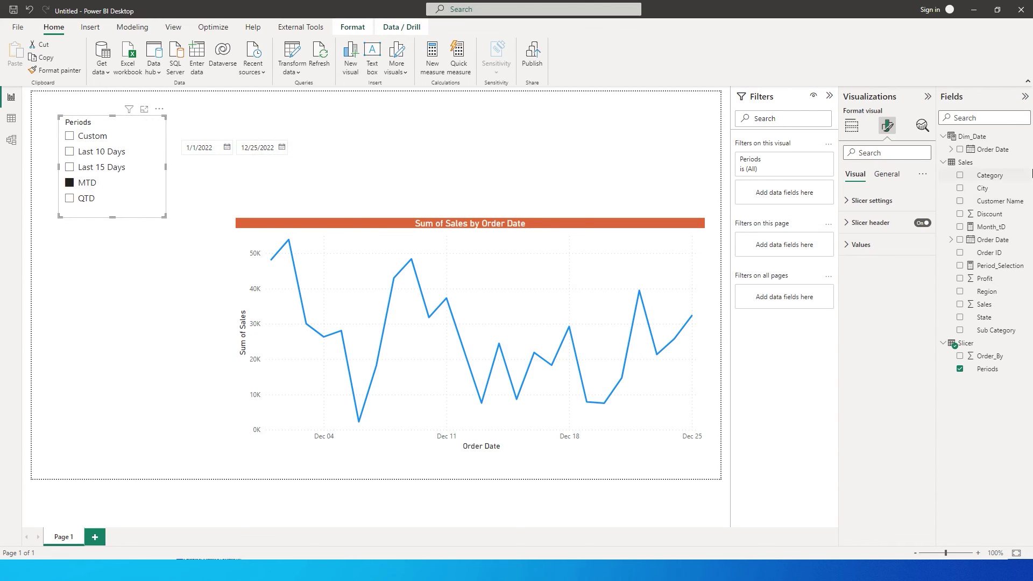
- Create a new measure in the Sales table and name it Disable Date Slicer
click(1026, 162)
click(966, 167)
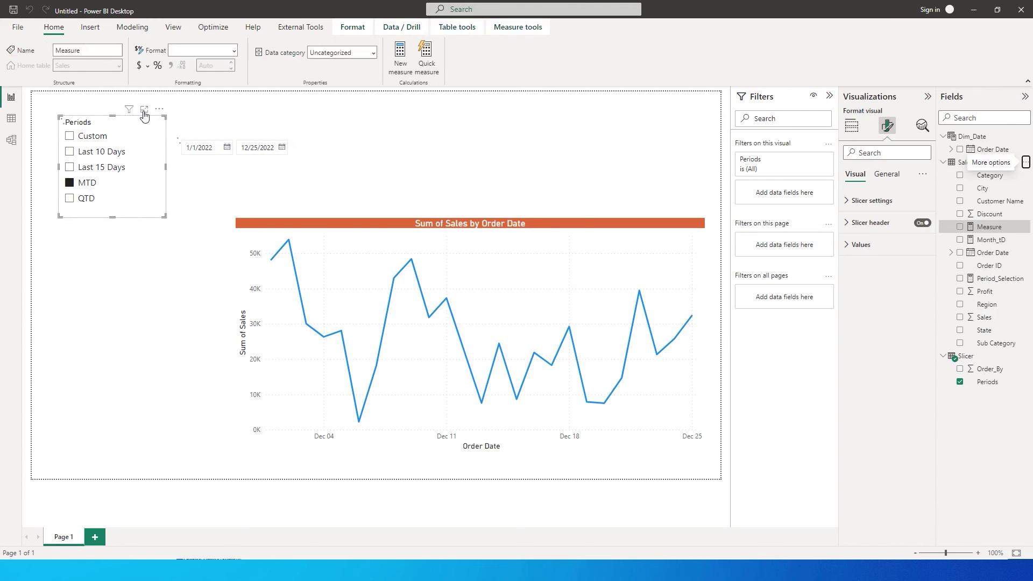
text(Di)
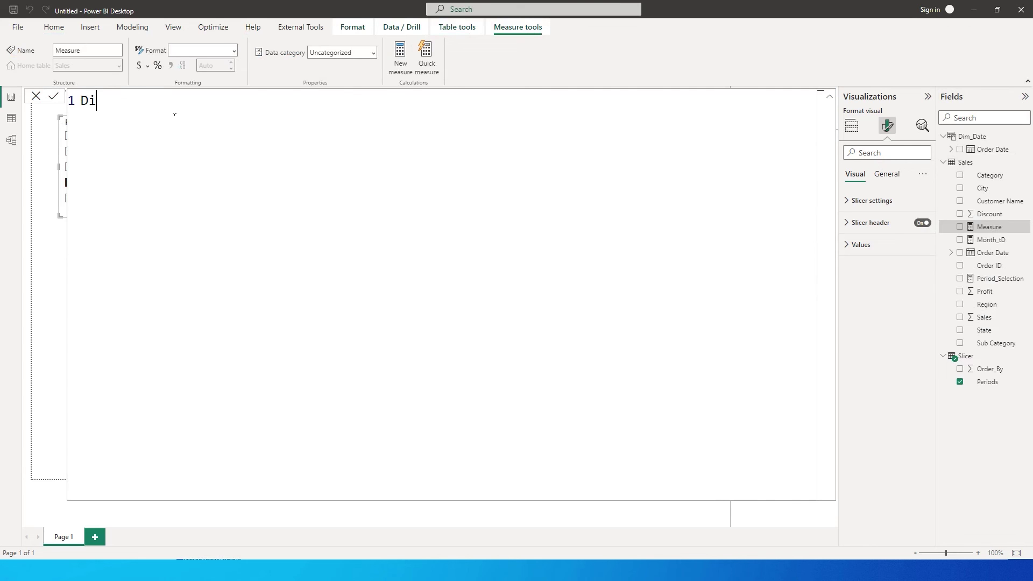
text(sable Date Slicer)
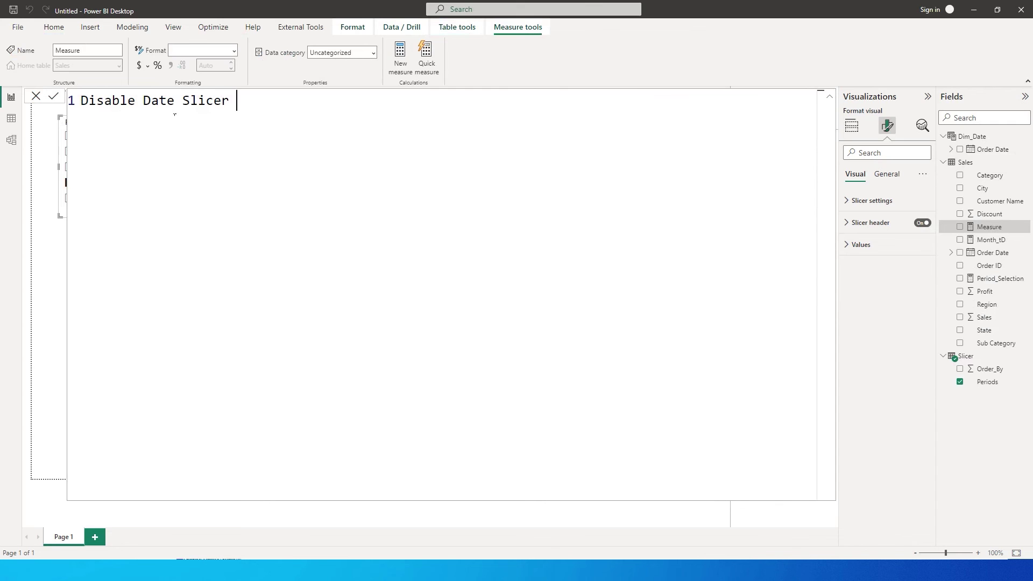
- Define the Disable Date Slicer measure as IF(SELECTEDVALUE(Slicer[Order_By]) = 5, 1, 0)
text( = IF(Selec)
key(Down)
key(Down)
key(Down)
key(Down)
key(Tab)
text(or)
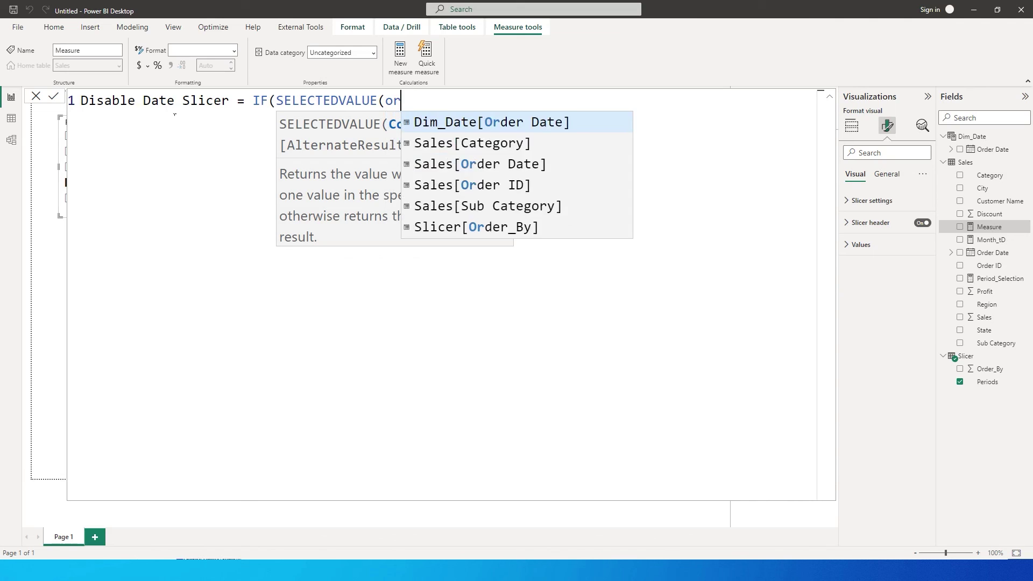
text(der)
key(Down)
key(Down)
key(Down)
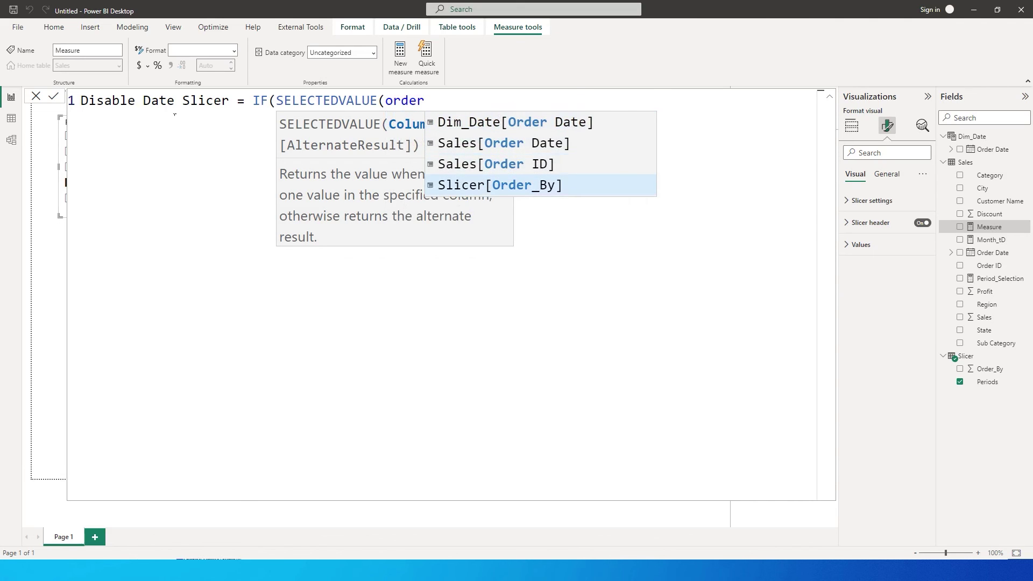
key(Tab)
text())
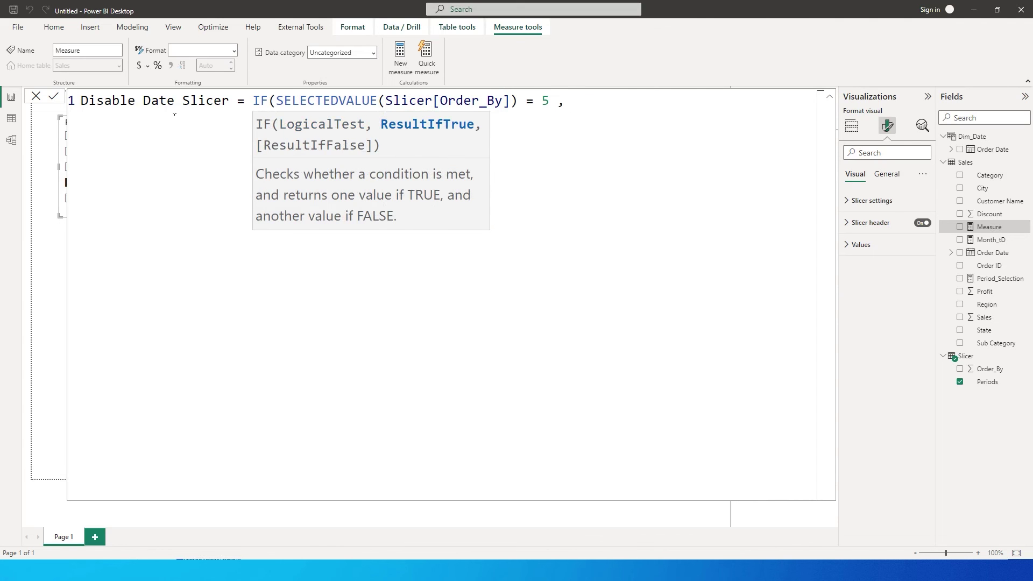
text(0))
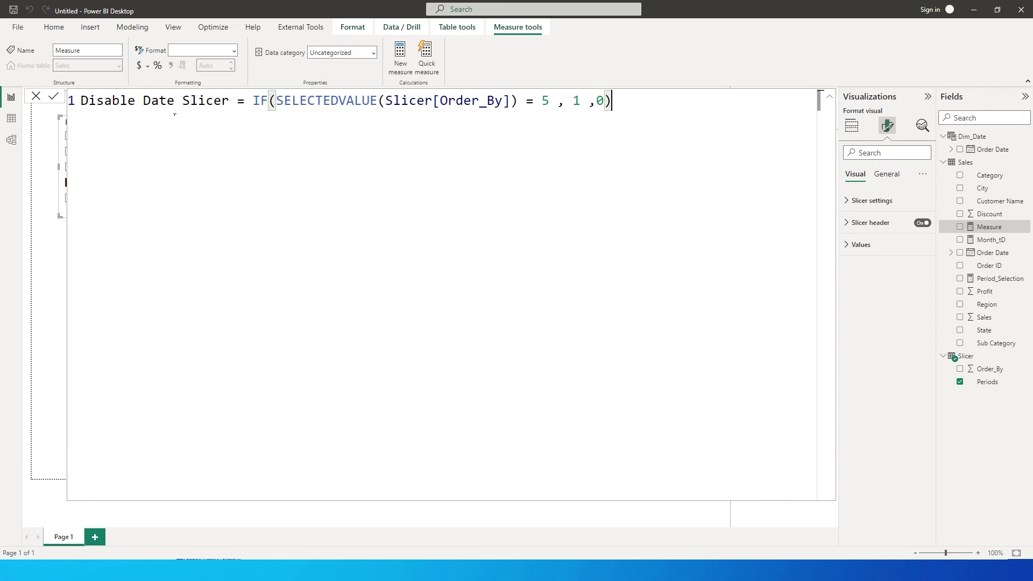
key(Return)
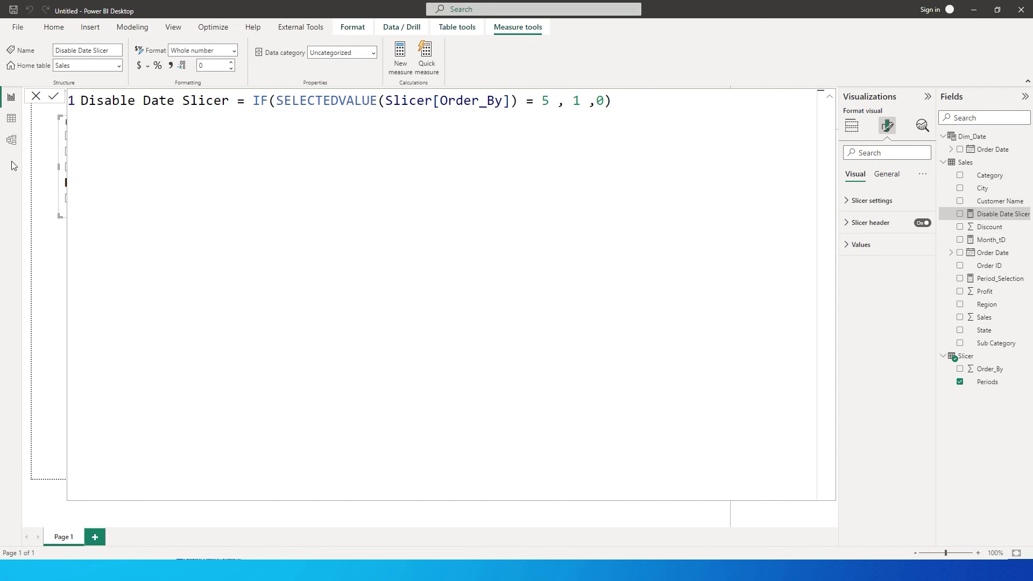
- Show the Disable Date Slicer measure in a card beneath the Periods slicer, and move the slicer up to make room
click(34, 96)
click(135, 357)
drag(1000, 215, 125, 307)
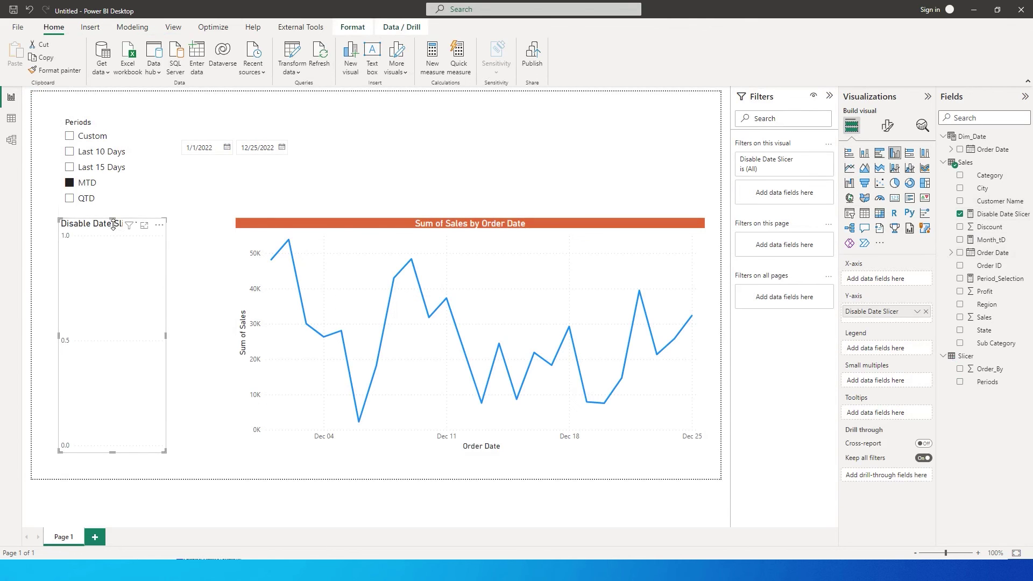
drag(128, 166, 105, 99)
click(118, 304)
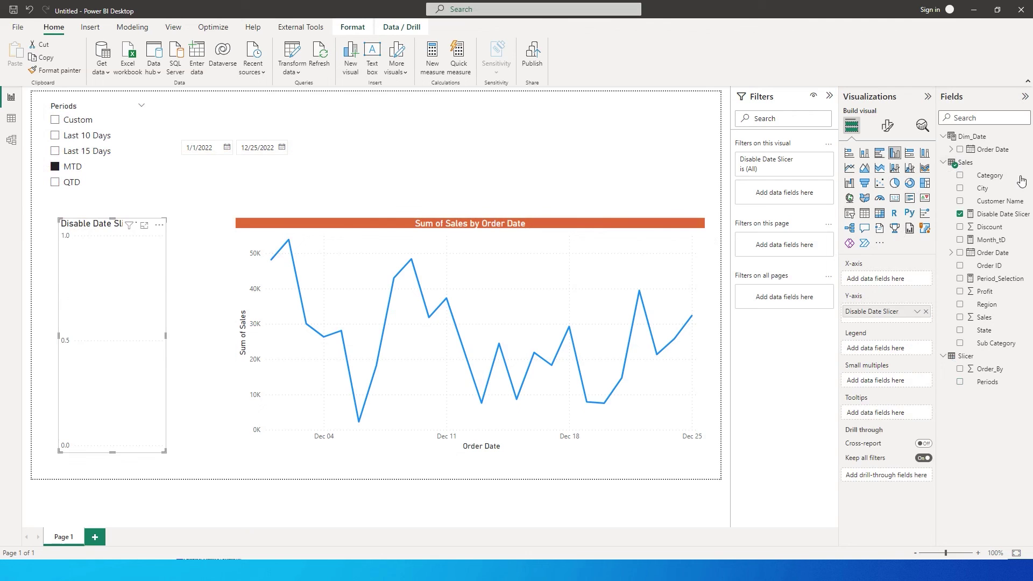
click(895, 198)
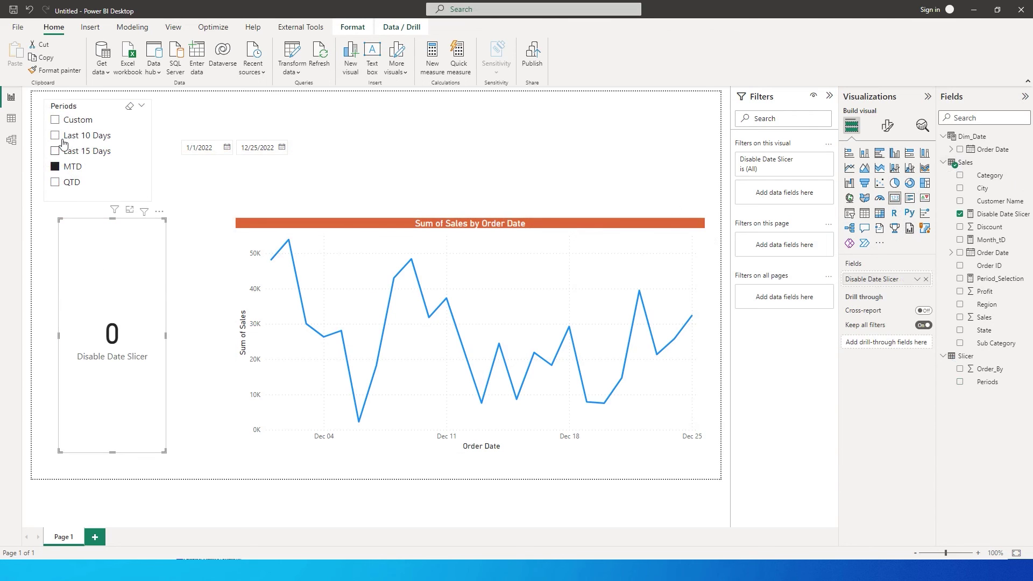
- Test the card with Custom, Last 10 Days, Last 15 Days, MTD and QTD selected, and delete the card
click(56, 122)
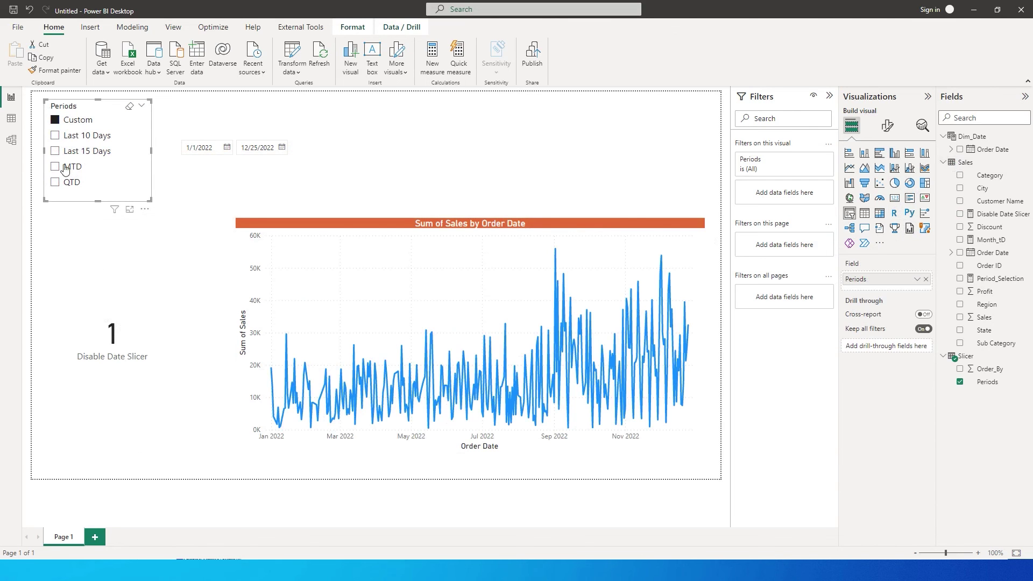
click(56, 135)
click(56, 150)
click(56, 167)
click(56, 182)
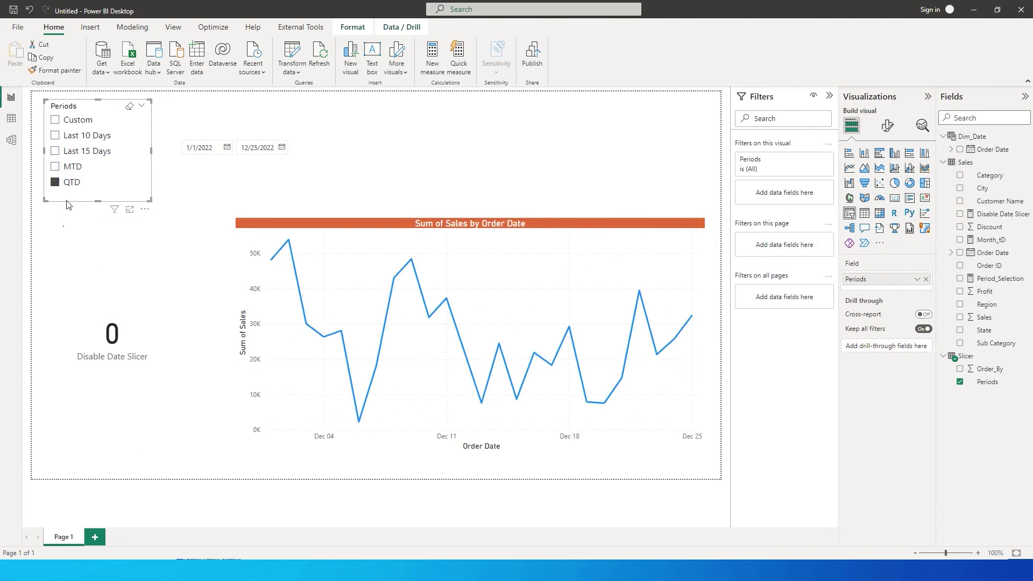
click(118, 294)
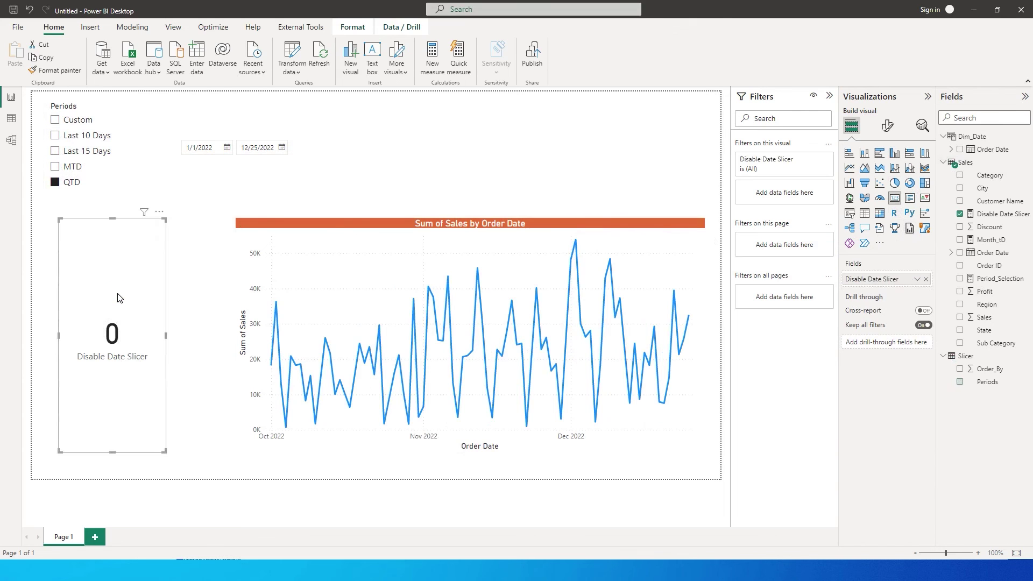
key(Delete)
- Add Disable Date Slicer as a visual-level filter on the date slicer and apply the condition that its value is 1
click(233, 143)
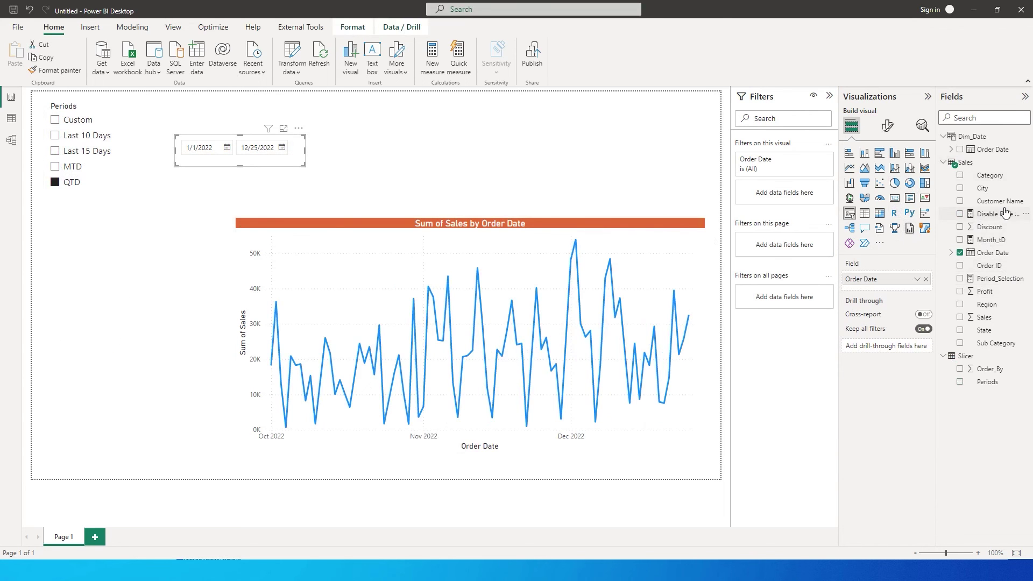
drag(1002, 215, 795, 188)
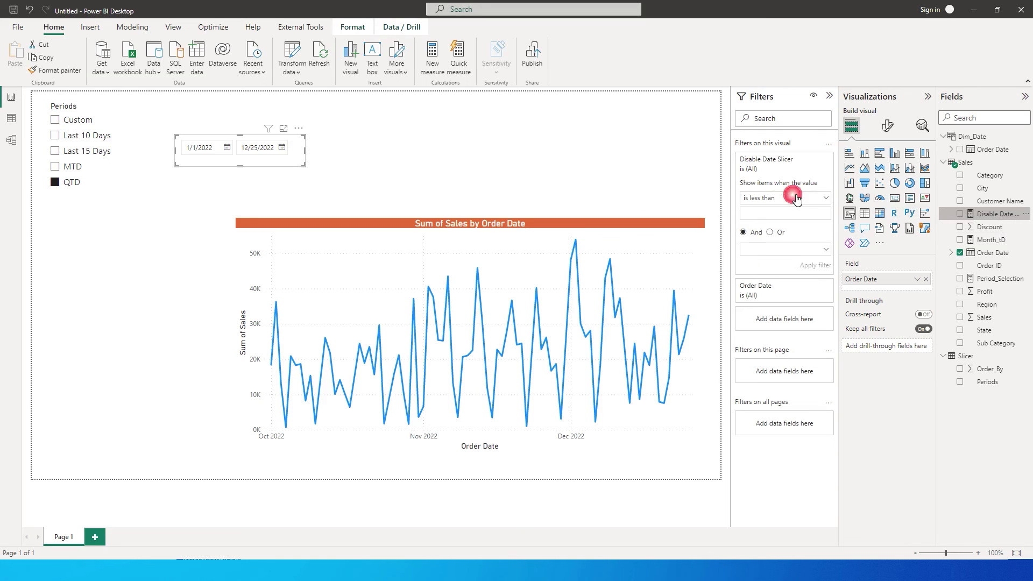
click(797, 198)
click(759, 267)
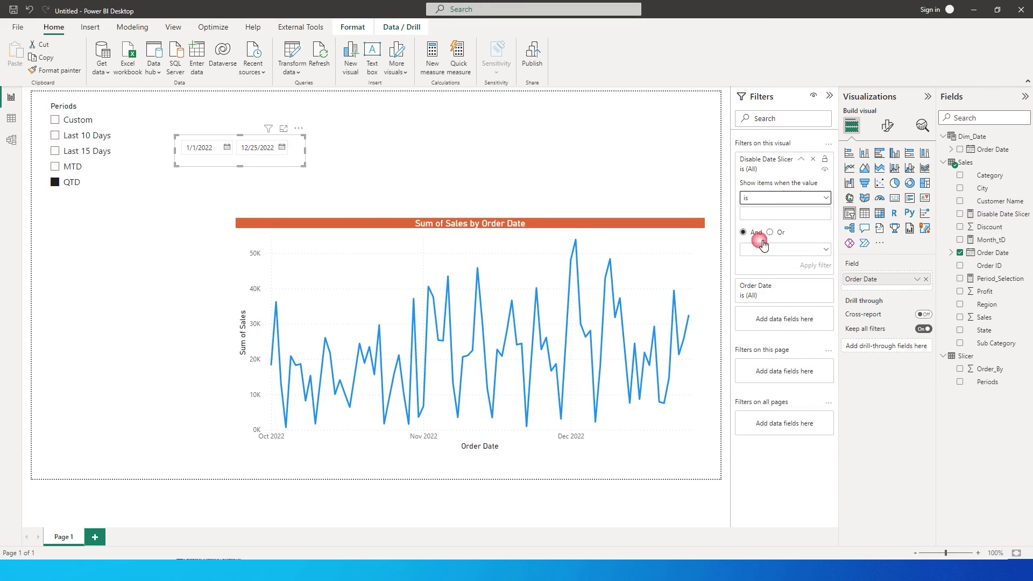
click(761, 214)
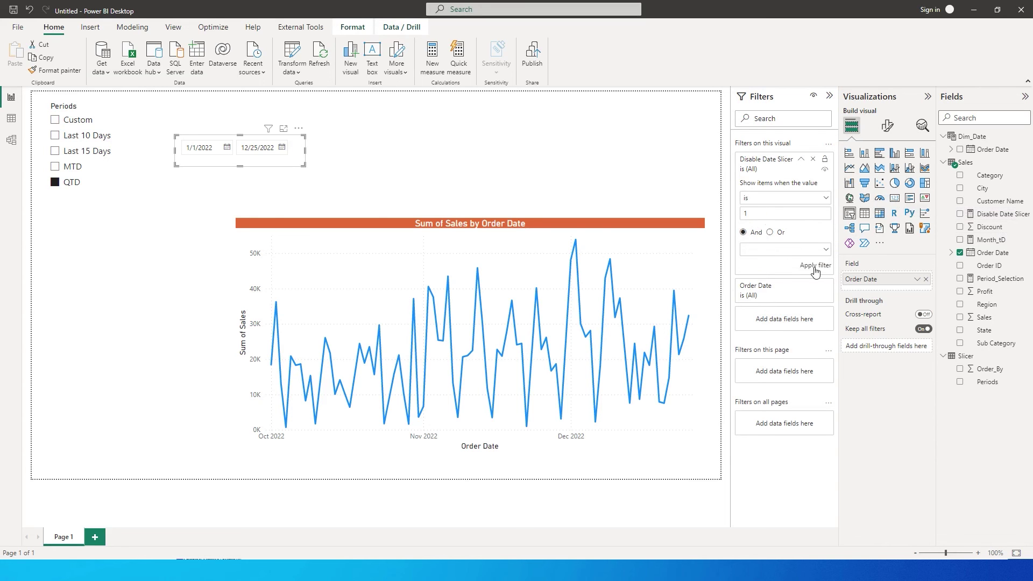
click(814, 266)
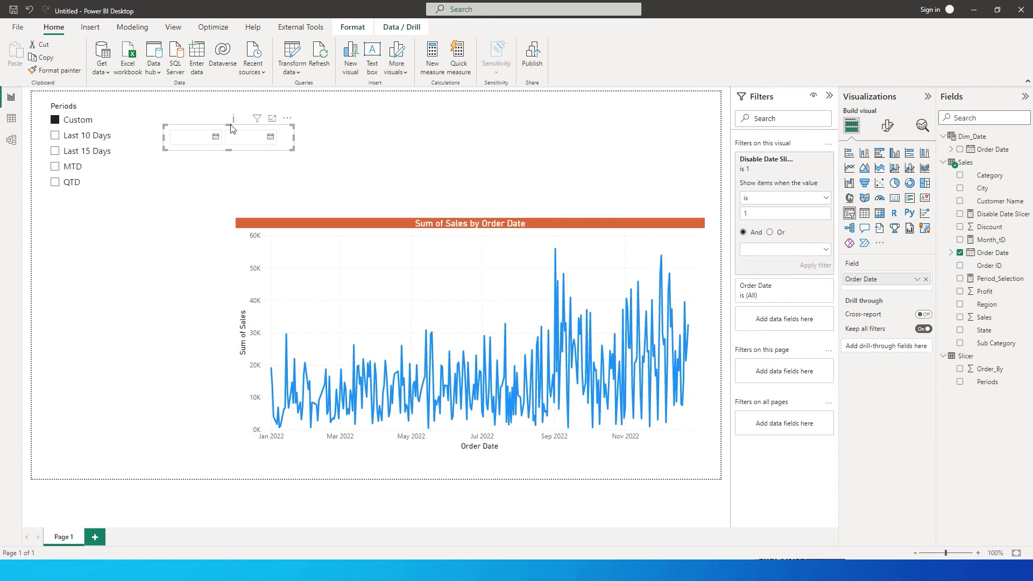
- Edit the Periods slicer's interactions so that it filters the date slicer
click(110, 110)
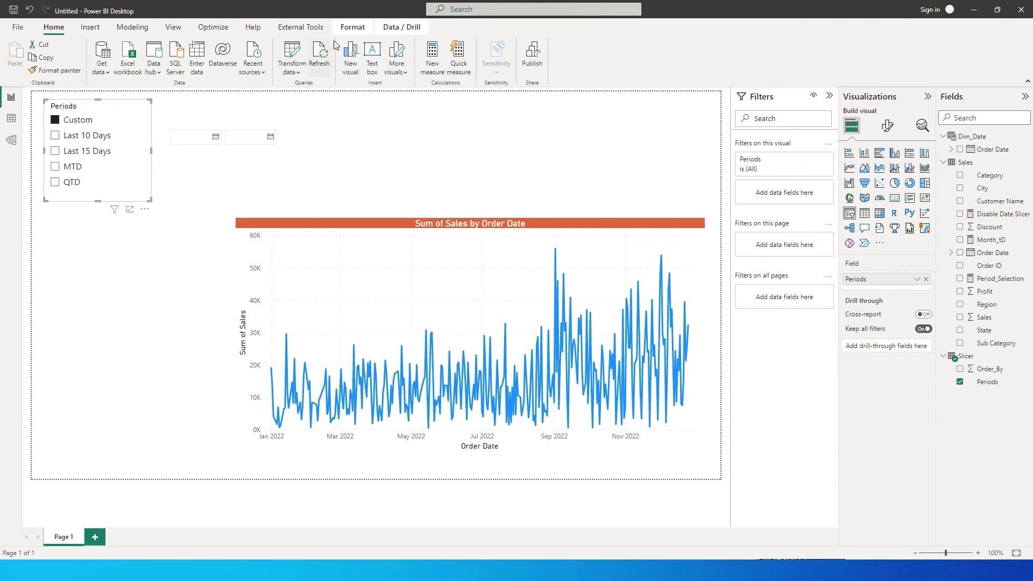
click(352, 27)
click(26, 72)
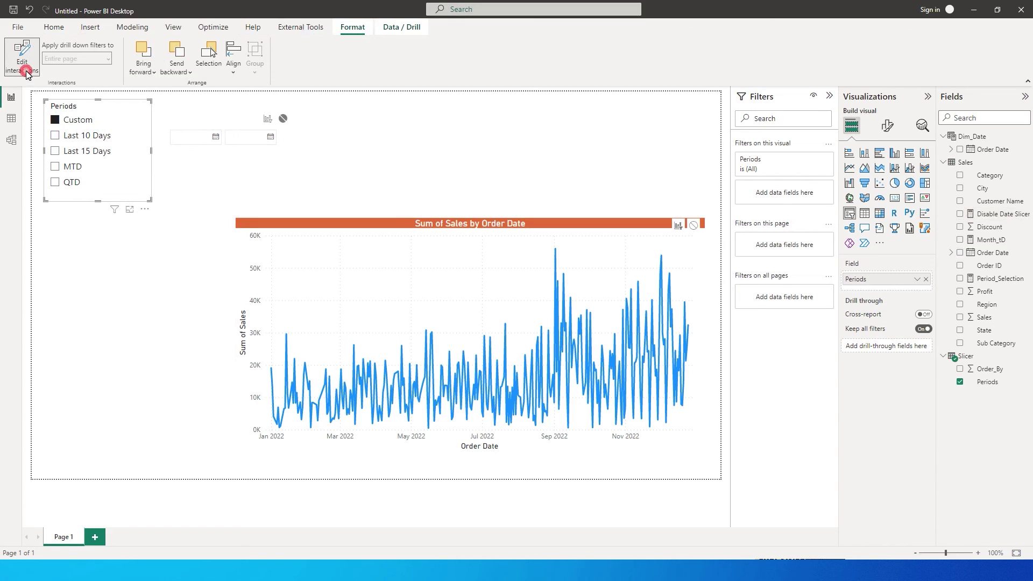
click(267, 121)
- Select Last 10 Days in the Periods slicer and check whether dates can be picked in both date slicer calendars
click(108, 137)
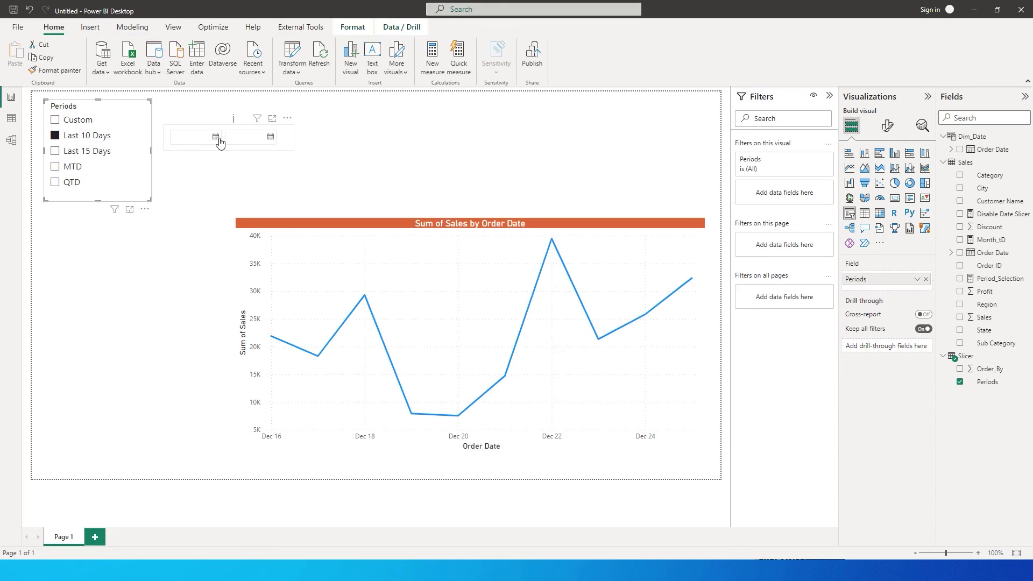
click(268, 141)
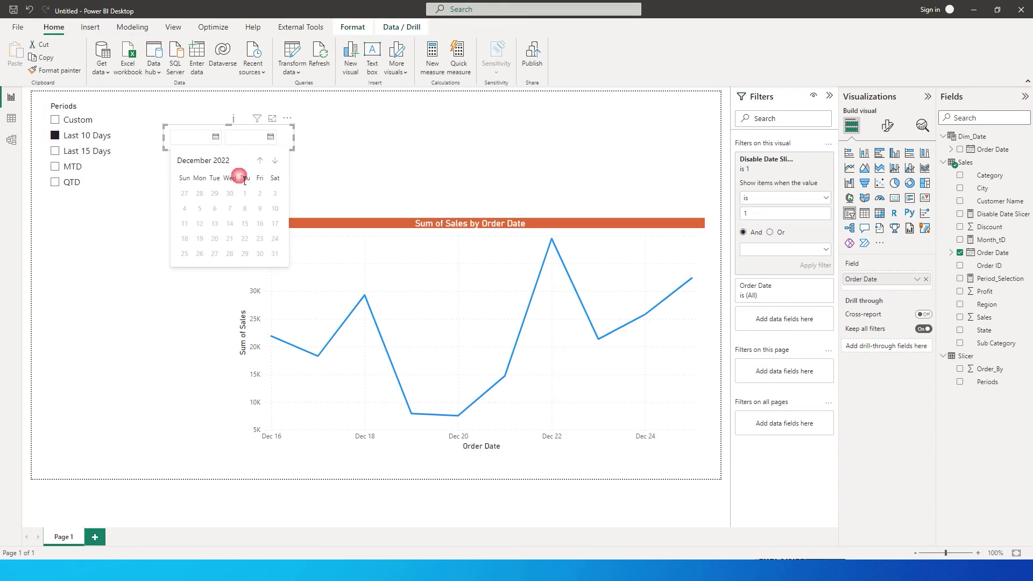
click(263, 141)
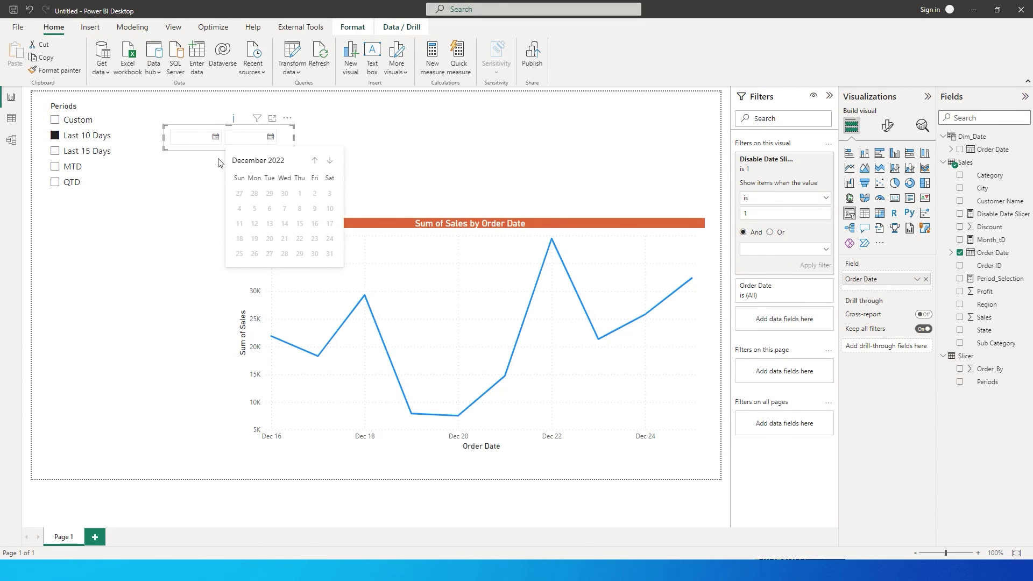
- Select Custom in the Periods slicer and set the date slicer's start date to 2/1/2022
click(78, 127)
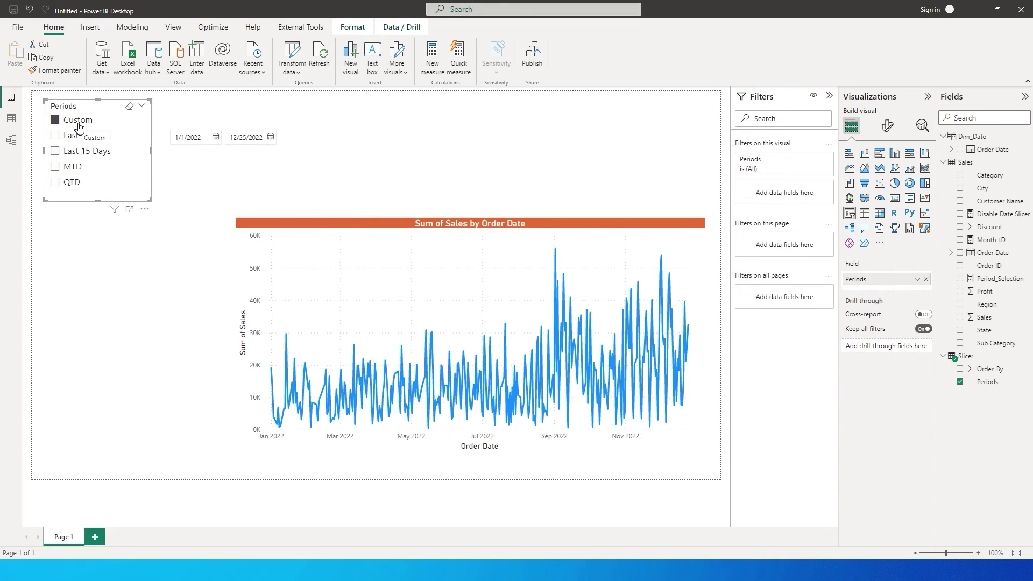
click(215, 138)
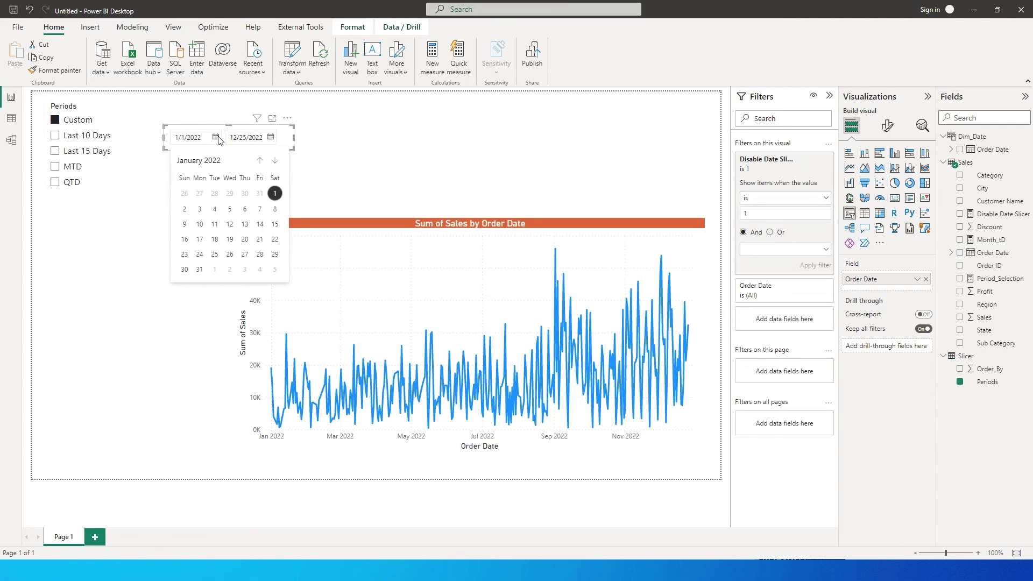
click(275, 161)
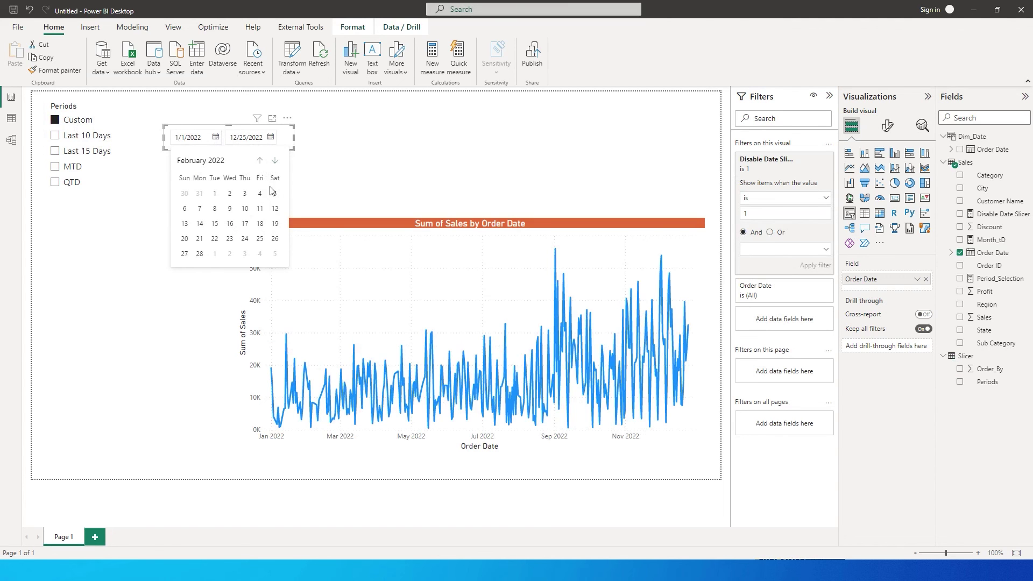
click(215, 194)
- Set the date slicer's end date to 2/28/2022 and inspect the line chart
click(270, 139)
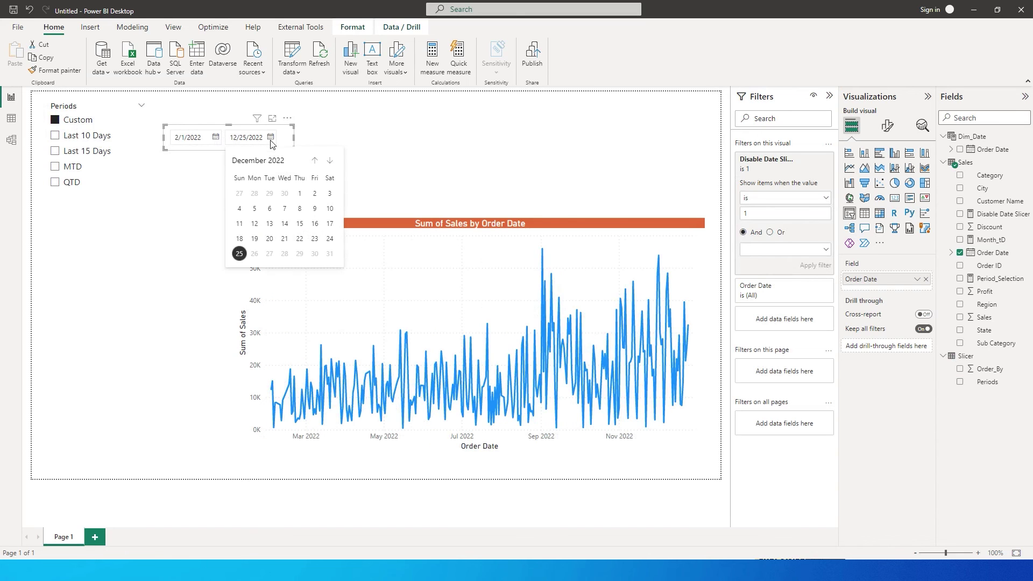
double_click(316, 161)
click(315, 161)
double_click(315, 161)
double_click(315, 161)
double_click(315, 161)
click(316, 161)
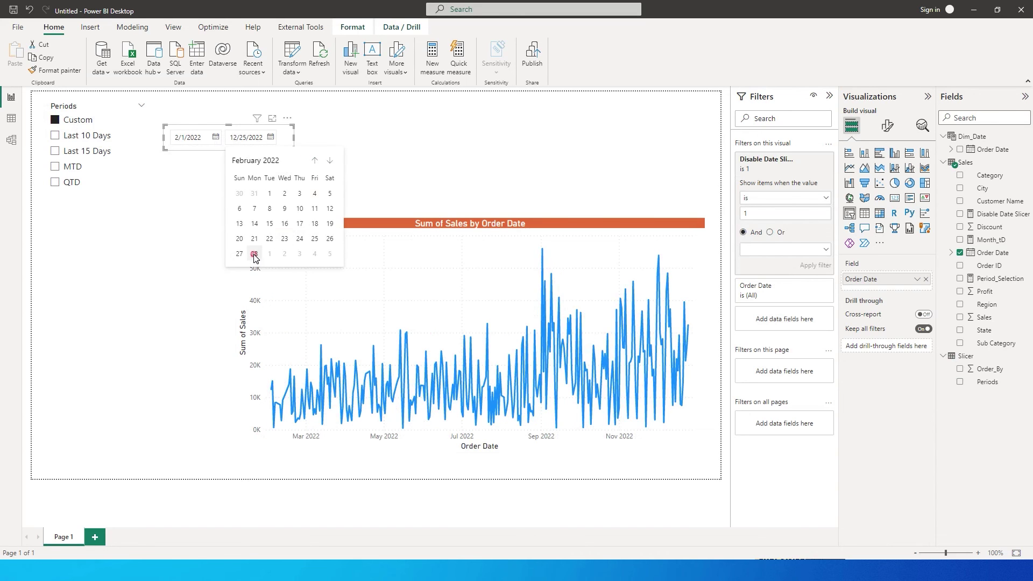
click(254, 253)
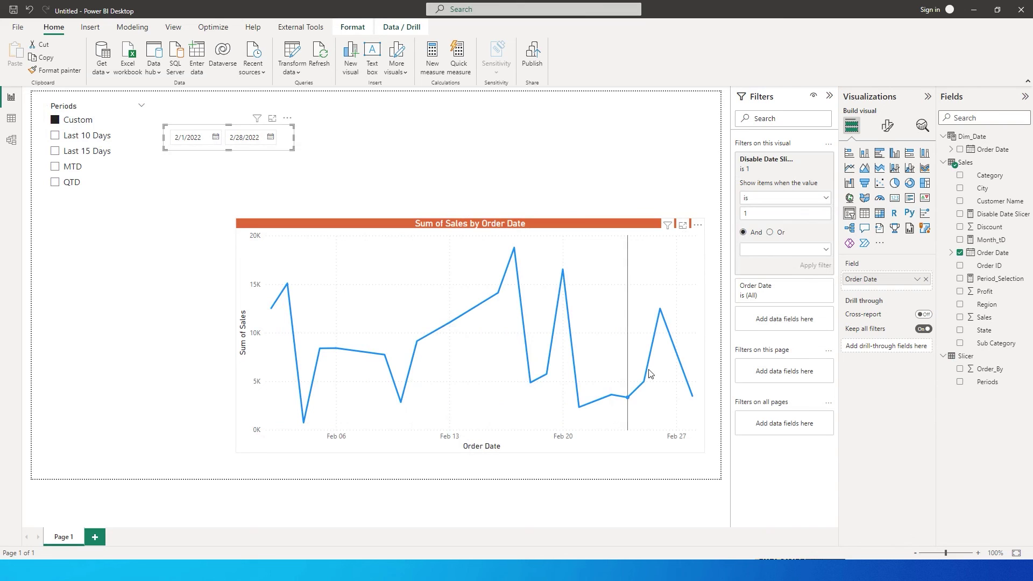
mouse_move(675, 376)
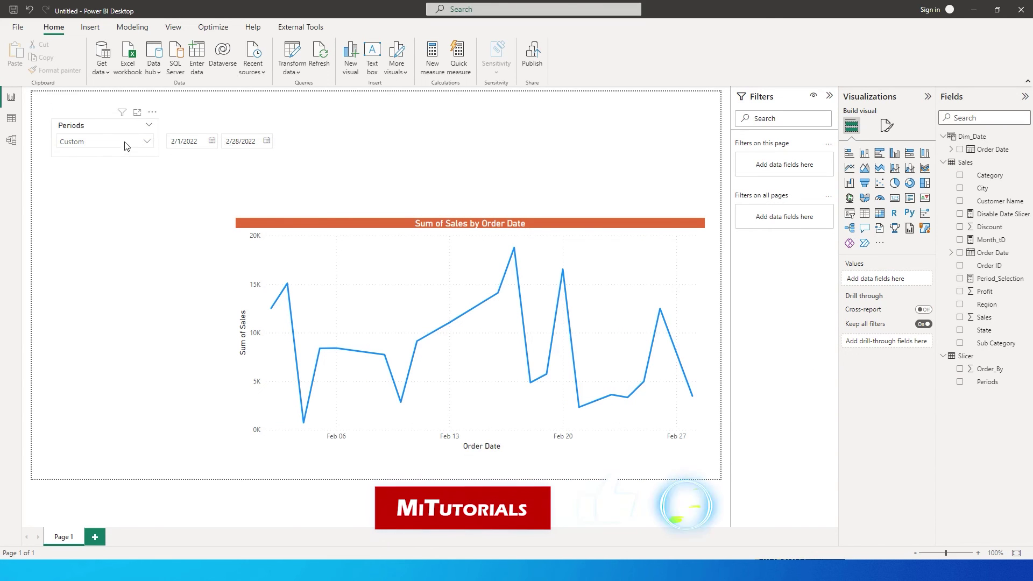
- Review the Periods slicer's option order and sort the Slicer table's Periods column by Order_By
click(148, 144)
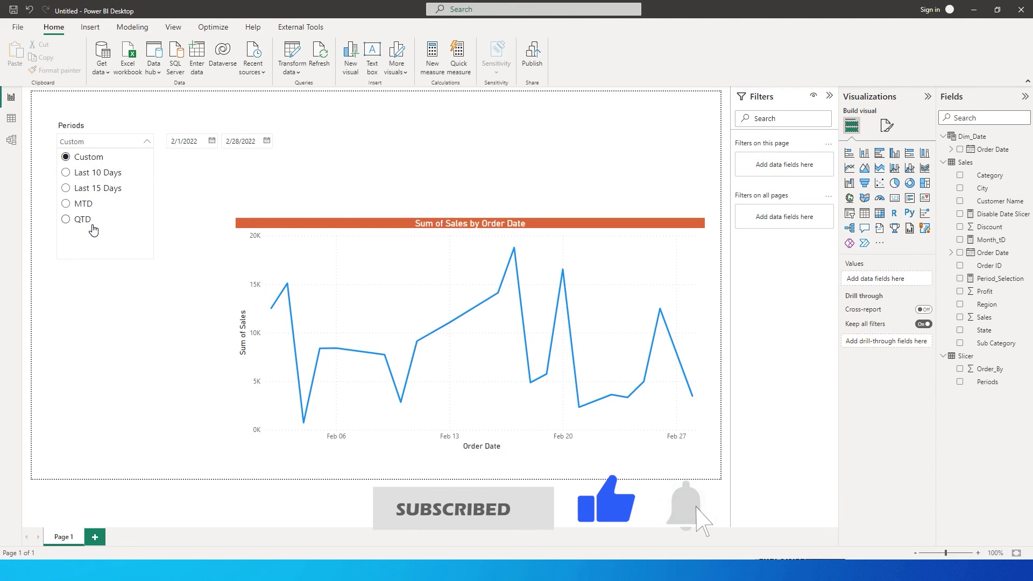
click(182, 185)
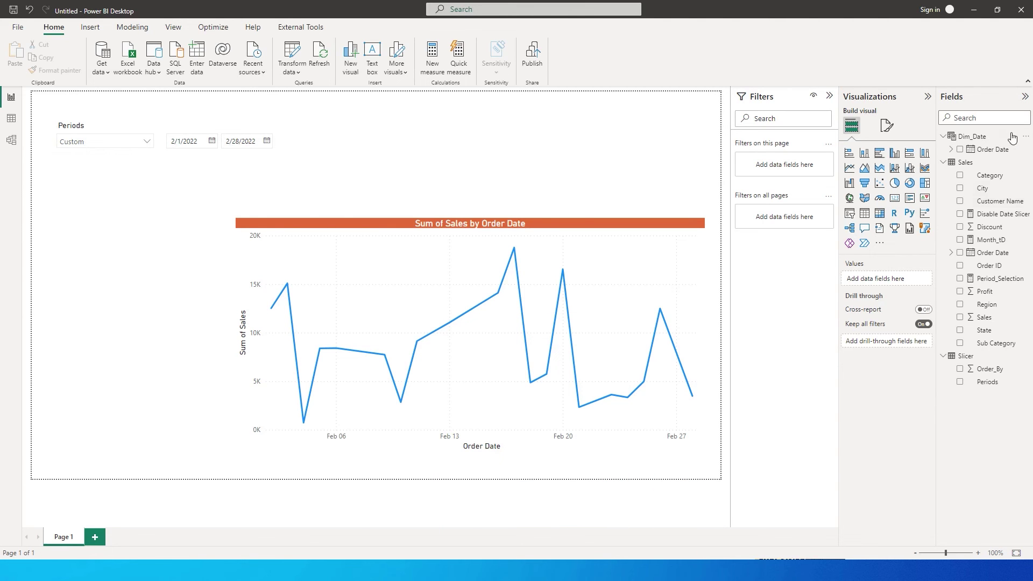
click(18, 122)
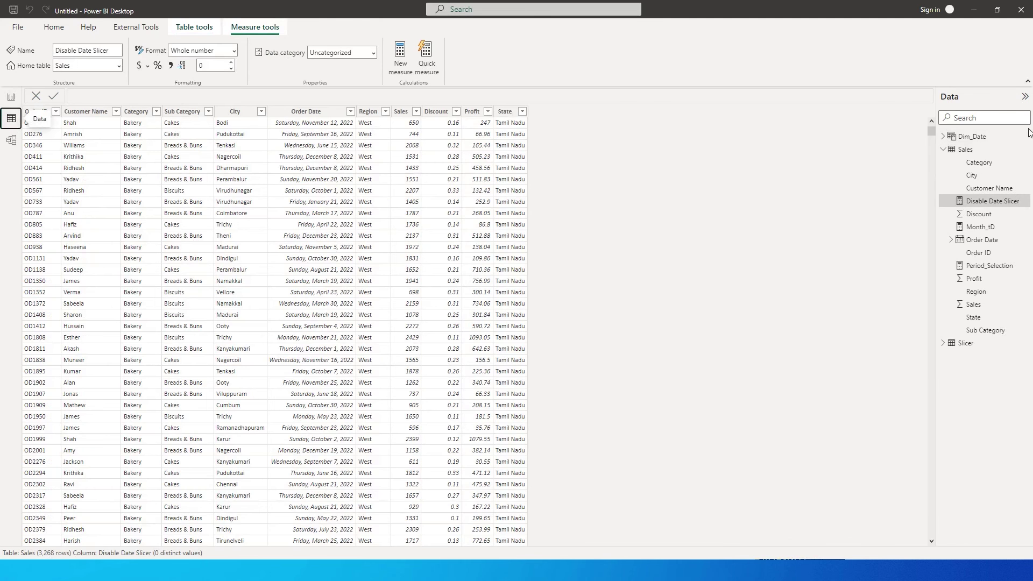
click(975, 138)
click(966, 343)
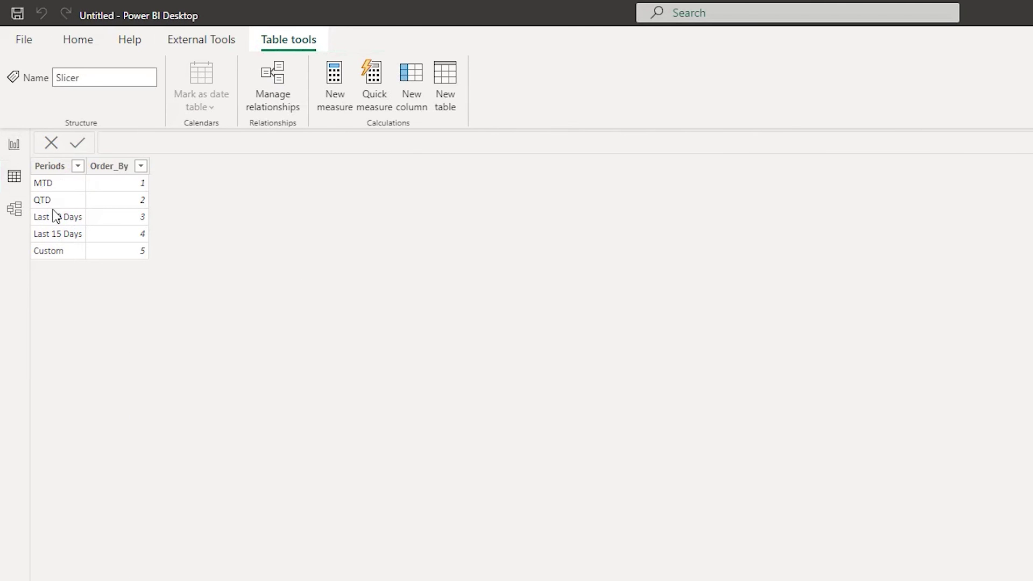
click(56, 168)
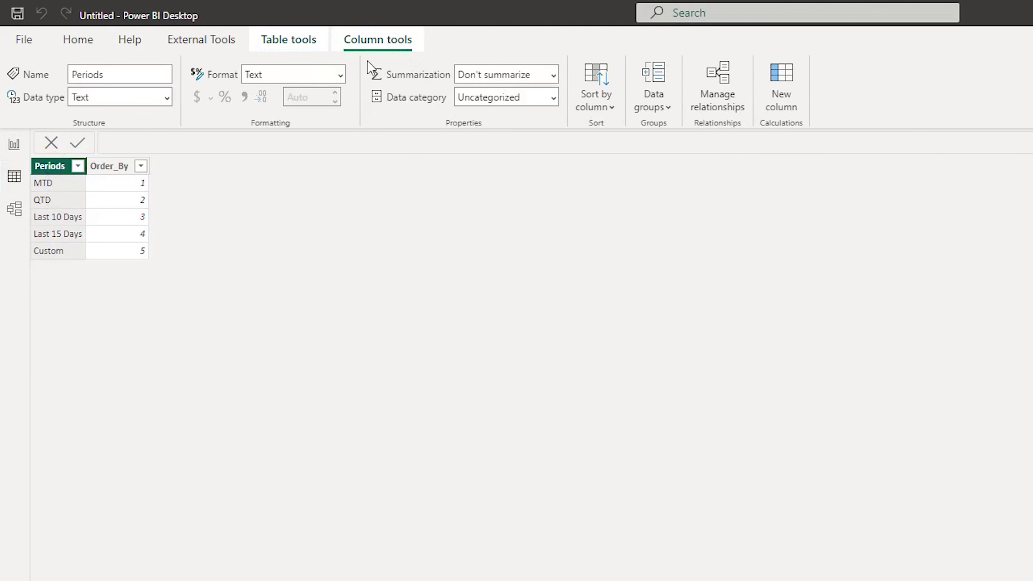
click(607, 107)
click(603, 162)
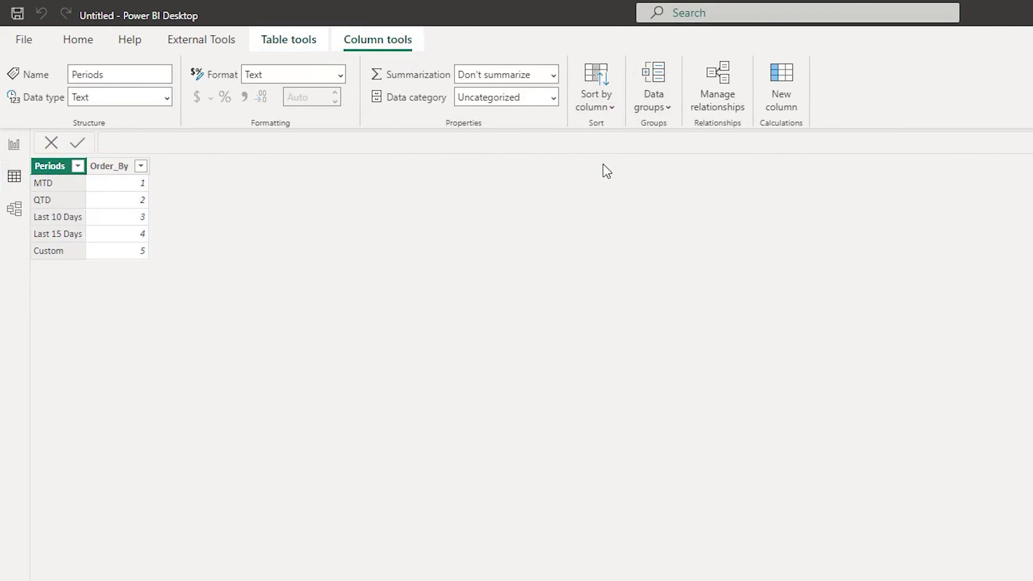
- Return to the report and check the Periods option order and the line chart with MTD, QTD and Last 15 Days selected
click(13, 145)
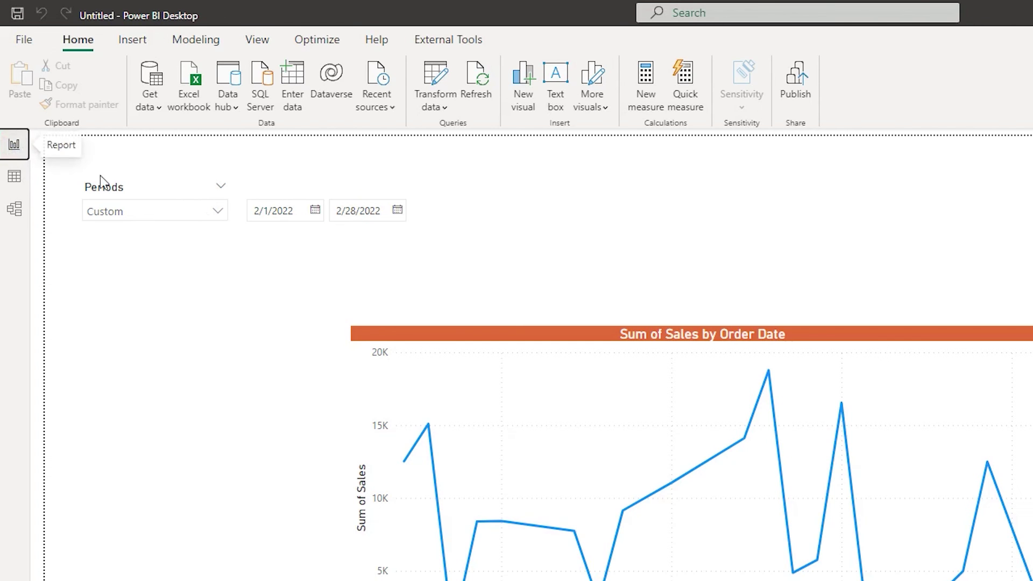
click(213, 218)
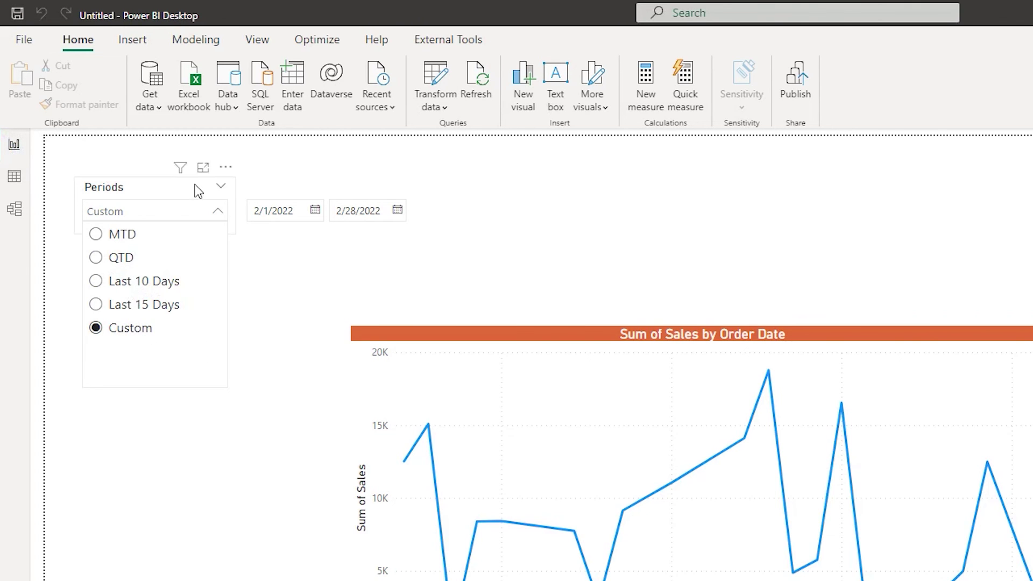
click(122, 234)
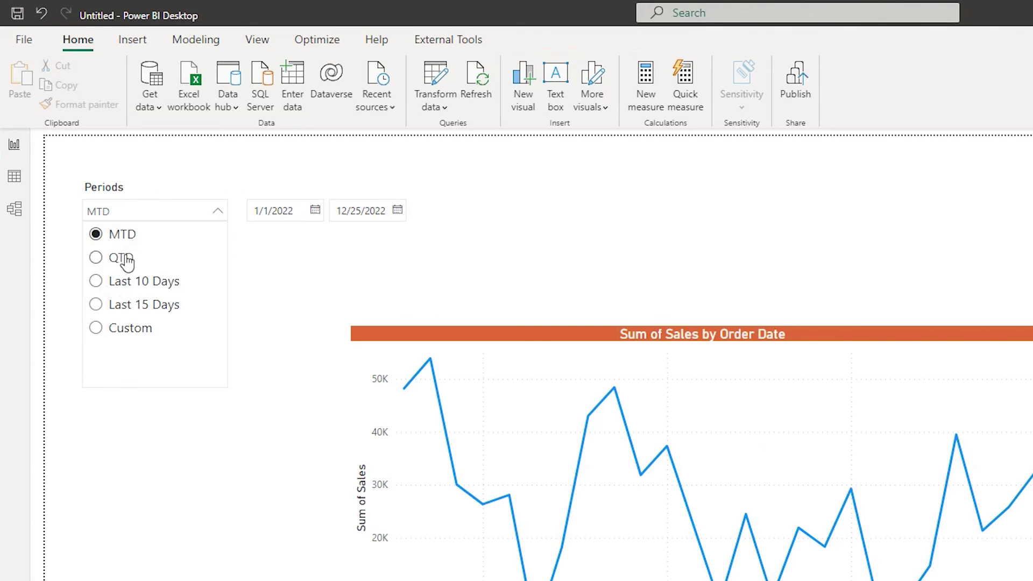
click(121, 256)
click(212, 213)
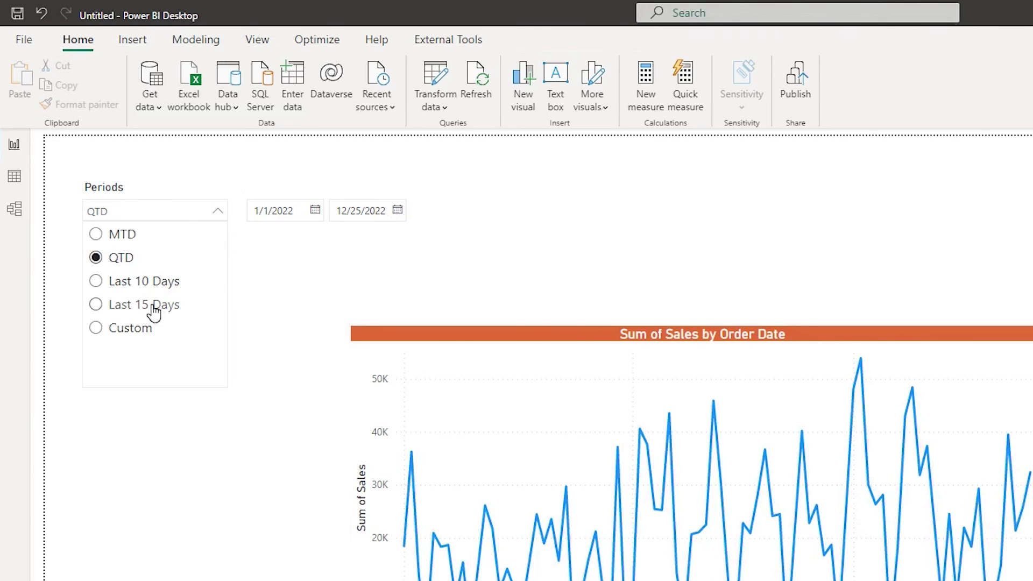
click(145, 304)
- Select Custom in the Periods slicer and check the date slicer's start date calendar
click(211, 213)
click(141, 329)
click(315, 211)
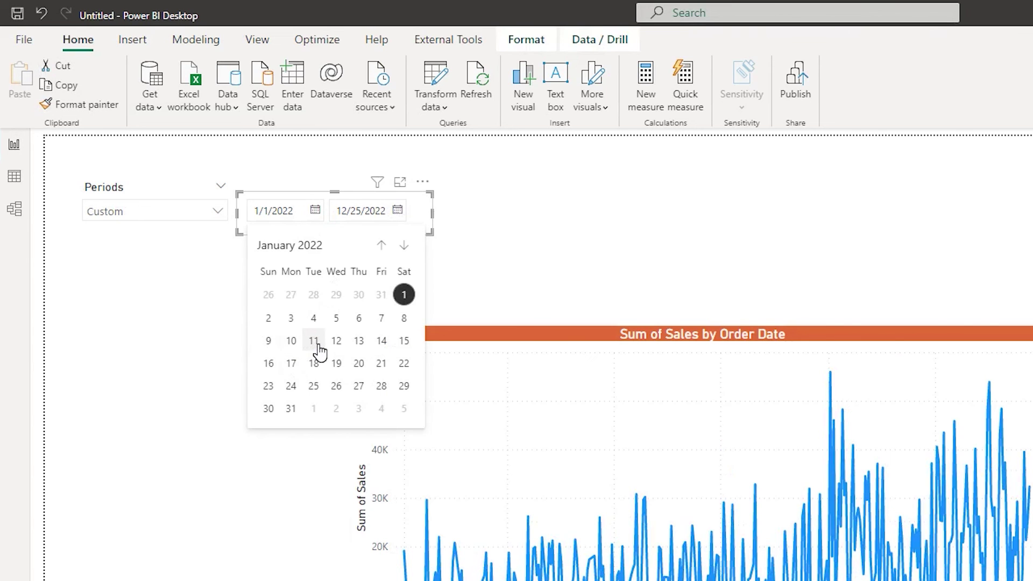
click(582, 293)
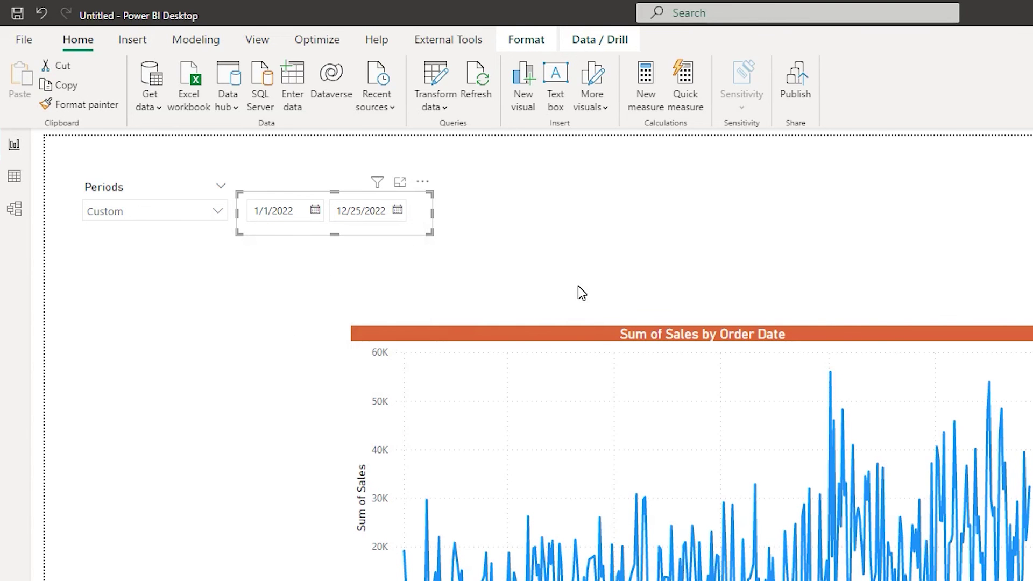